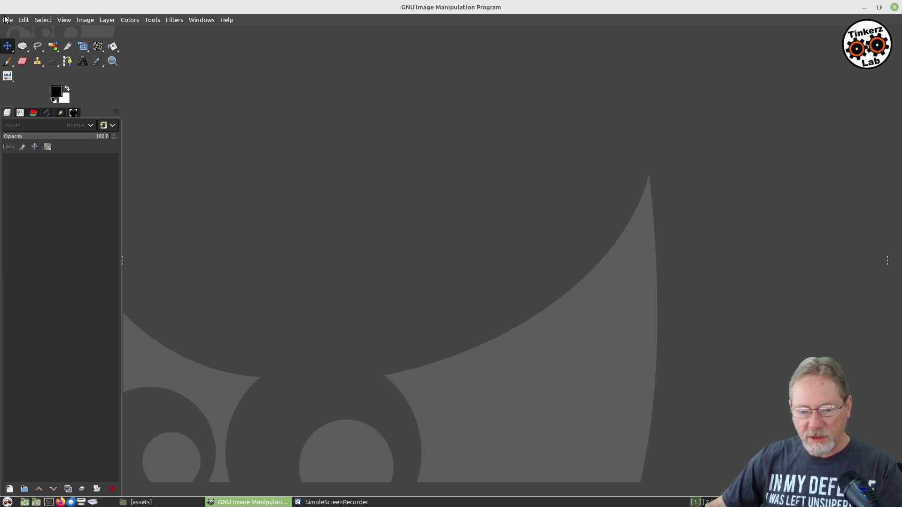
- Check the installed program version in the About information, and close it
click(227, 20)
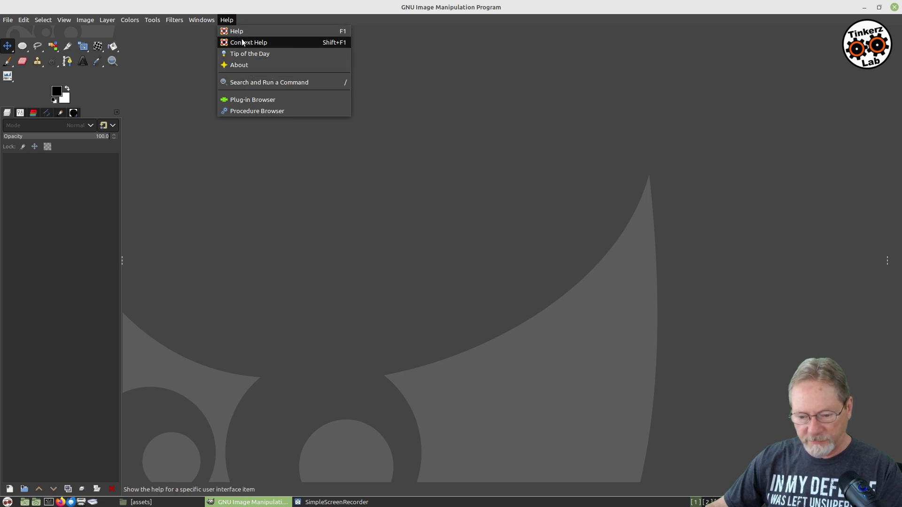
click(243, 67)
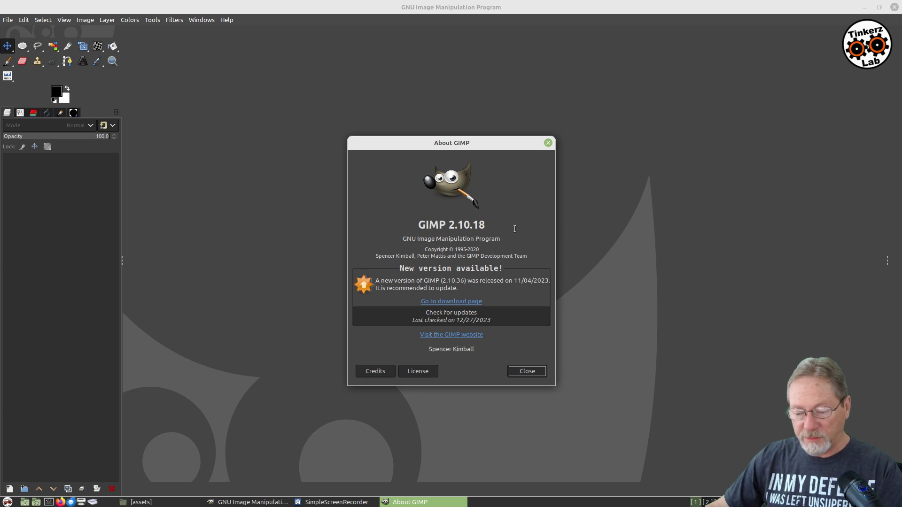
click(548, 142)
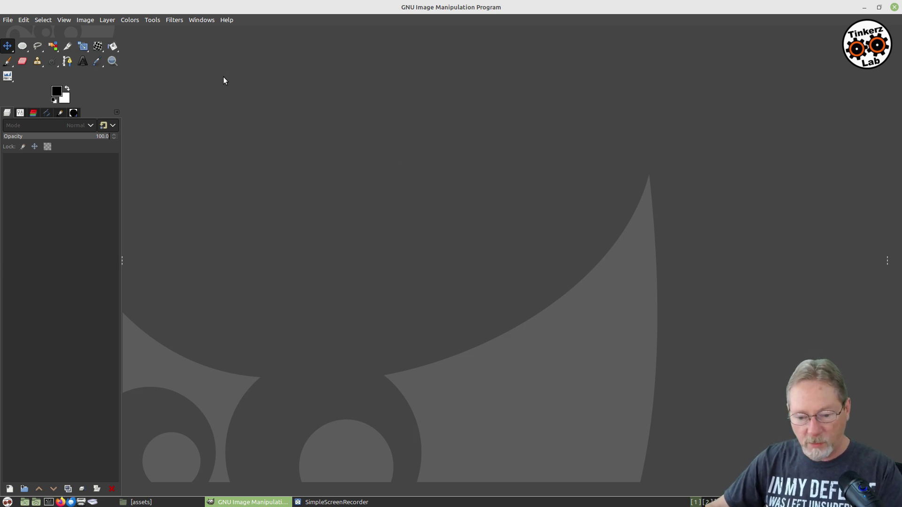
- Open Cartoon-Astronaut.svg, lunanaut-Cartoon-Globe.svg, purzen_A_cartoon_moon_rocket.svg, rg1024-Moon-in-comic-style.svg, rocket-312767.svg, ryanlerch_boyface8_colour.svg and tinkerzlab_starscape_1920x1080_001.jpg together from the assets folder
click(10, 20)
click(20, 55)
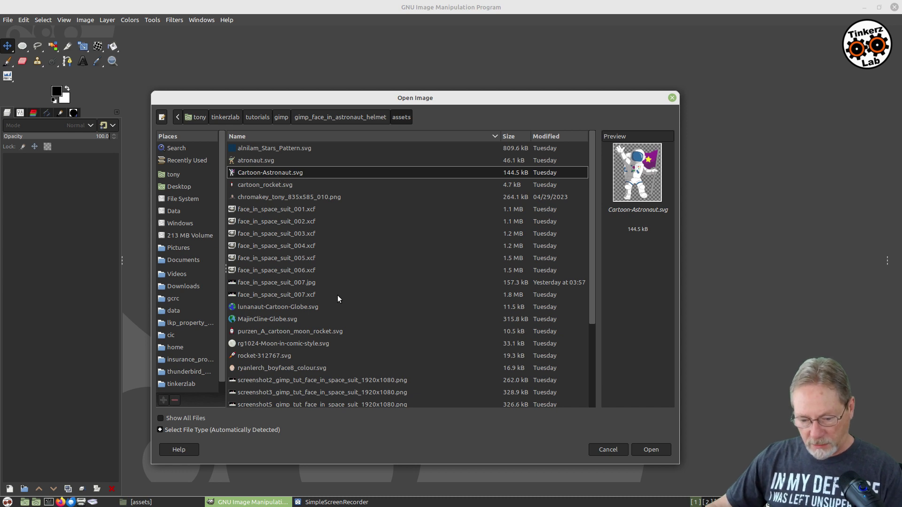
click(304, 307)
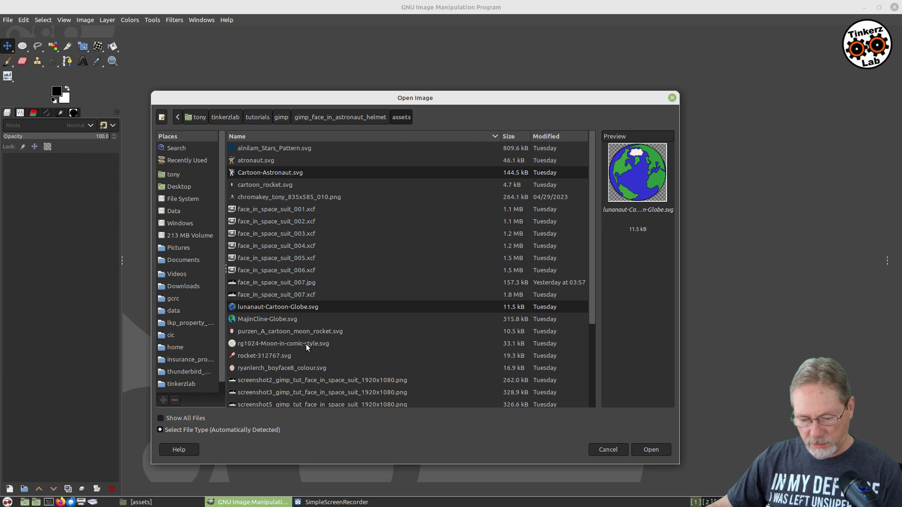
click(293, 344)
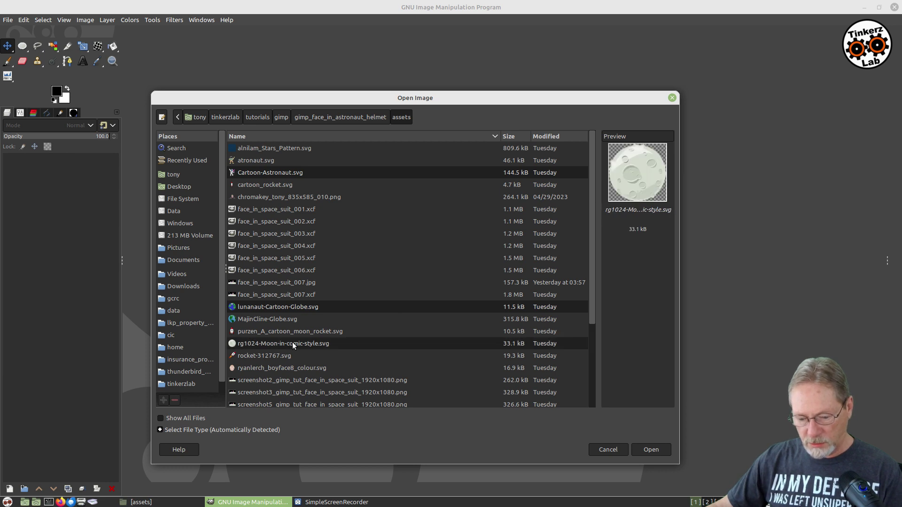
click(278, 356)
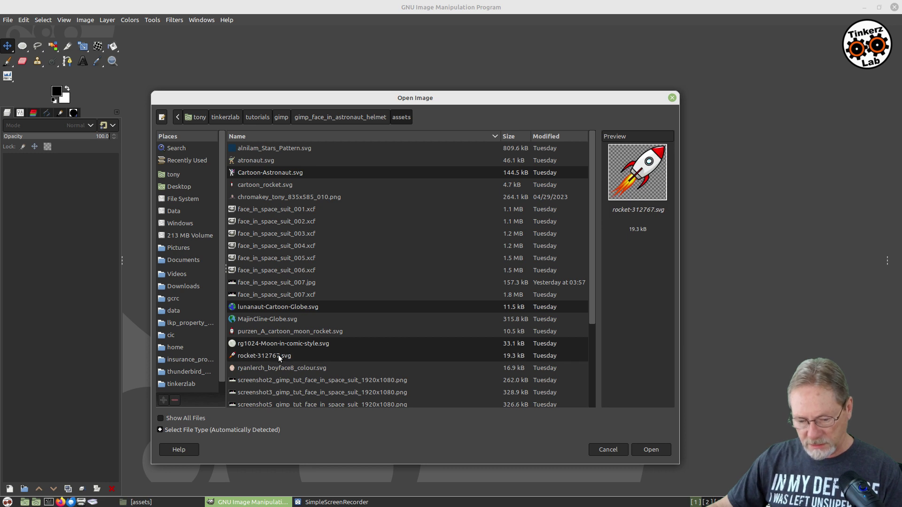
click(290, 336)
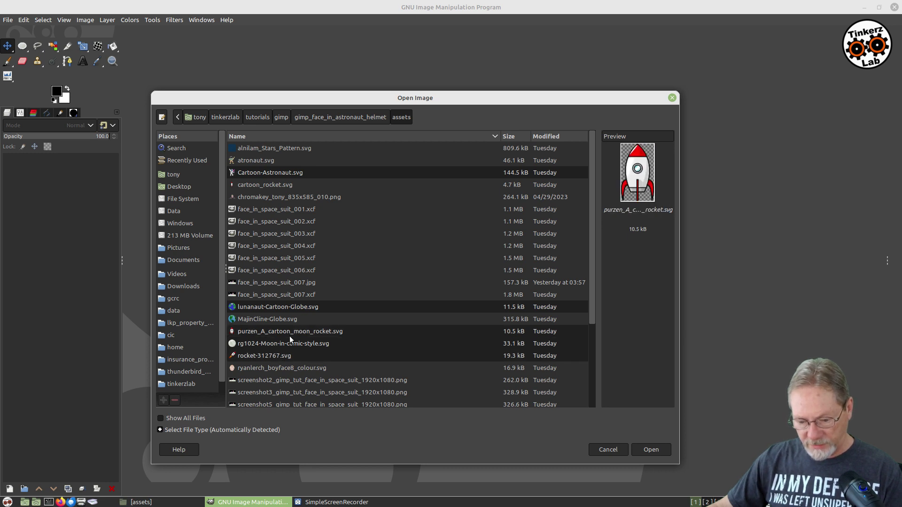
click(304, 366)
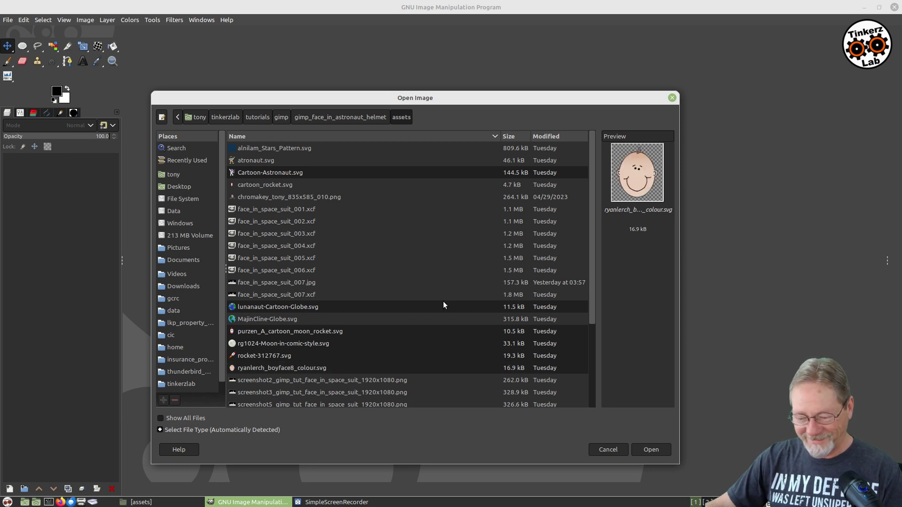
scroll(443, 300, down, 3)
scroll(443, 306, down, 1)
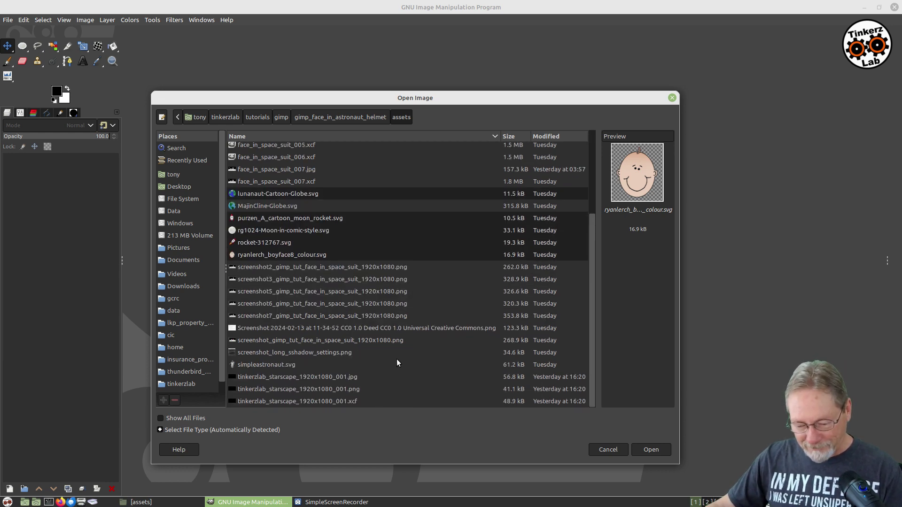
click(311, 377)
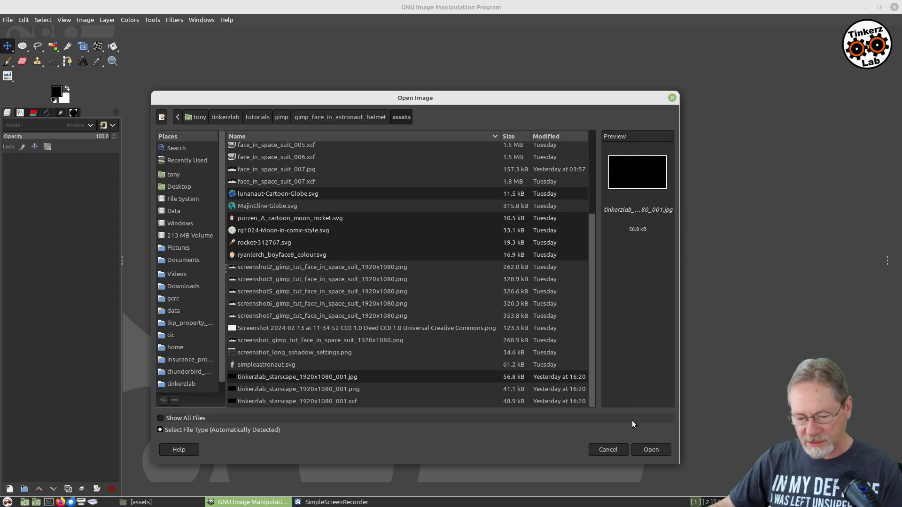
click(655, 450)
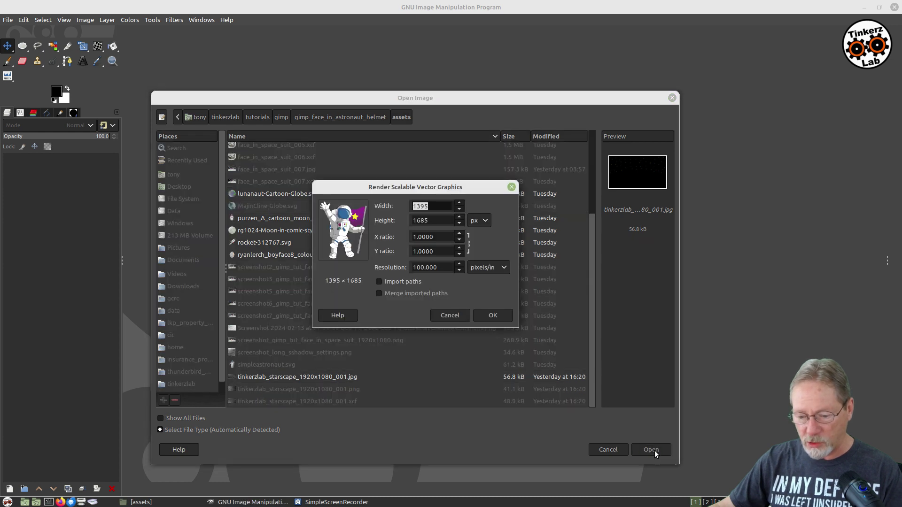
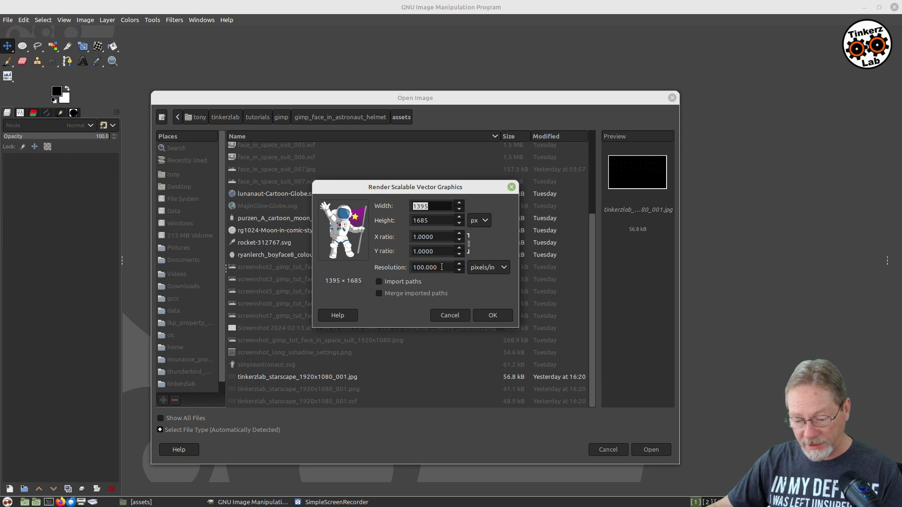
- Import all six SVG files at their default sizes and a resolution of 100 pixels/in
click(498, 315)
click(493, 315)
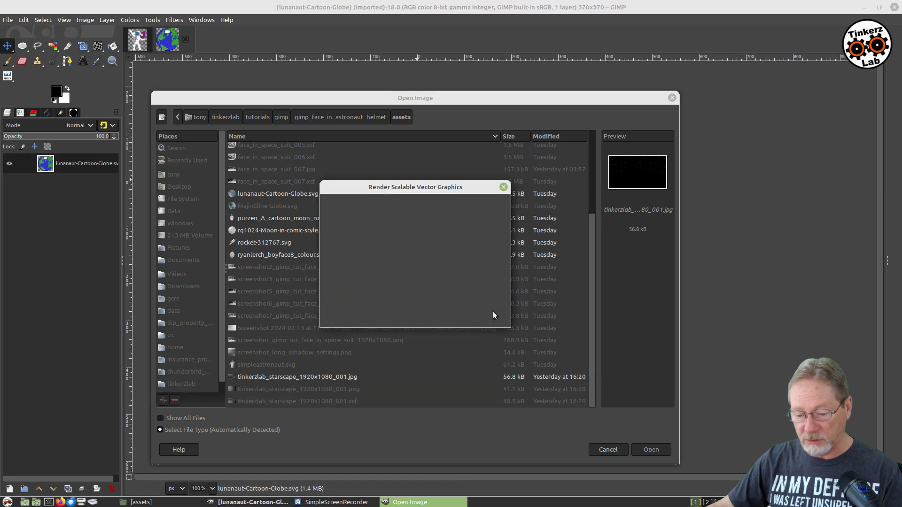
click(493, 315)
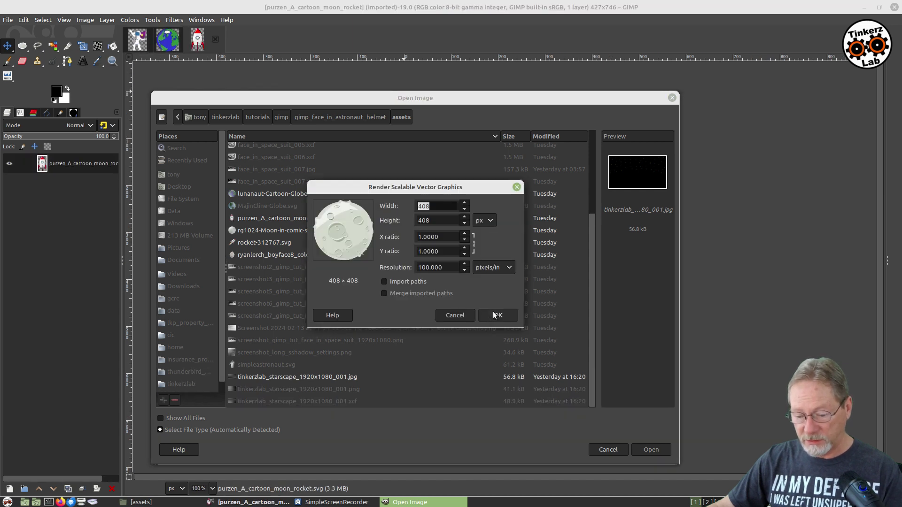
click(494, 316)
click(495, 315)
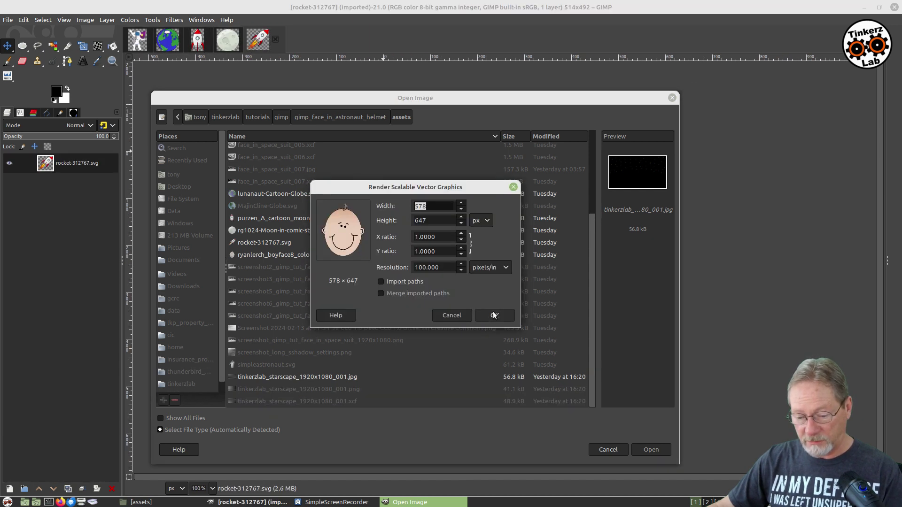
click(495, 315)
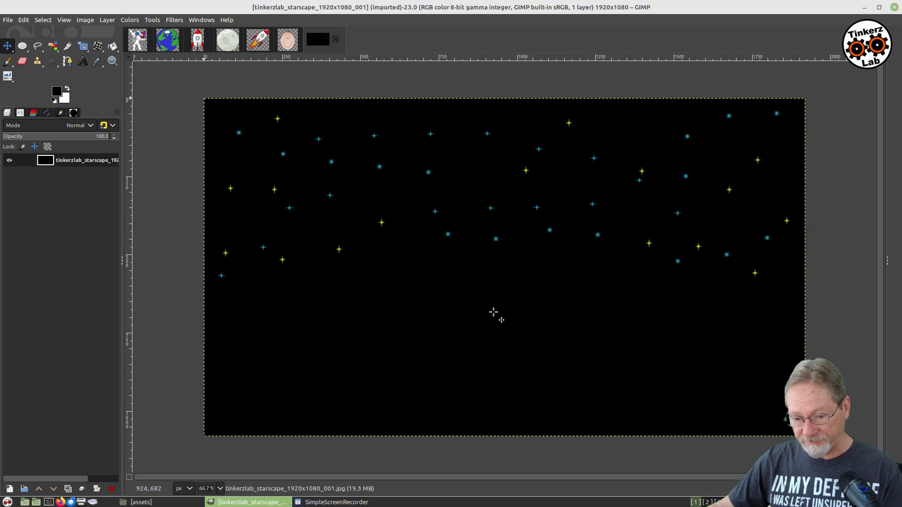
- Save the starscape image as tinkerzlab_astronaut_1920x1080_001.xcf in the assets folder
key(shift+ctrl+j)
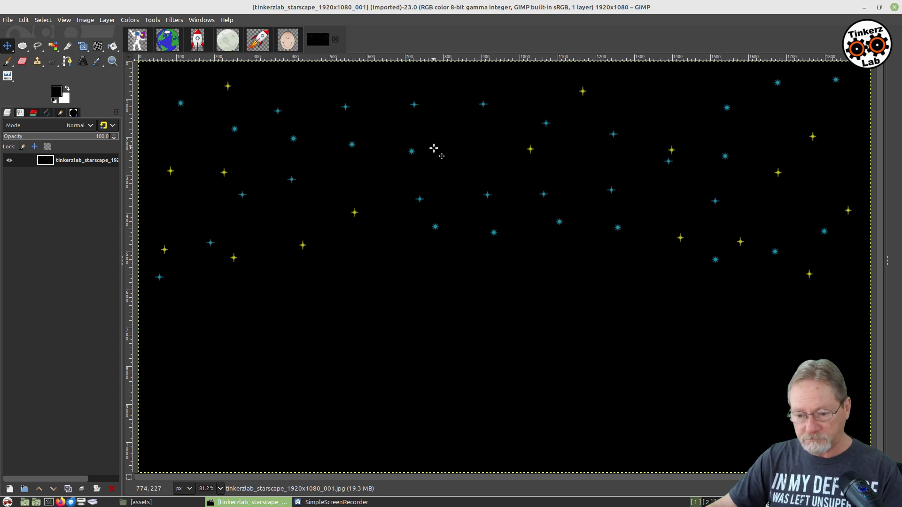
click(8, 21)
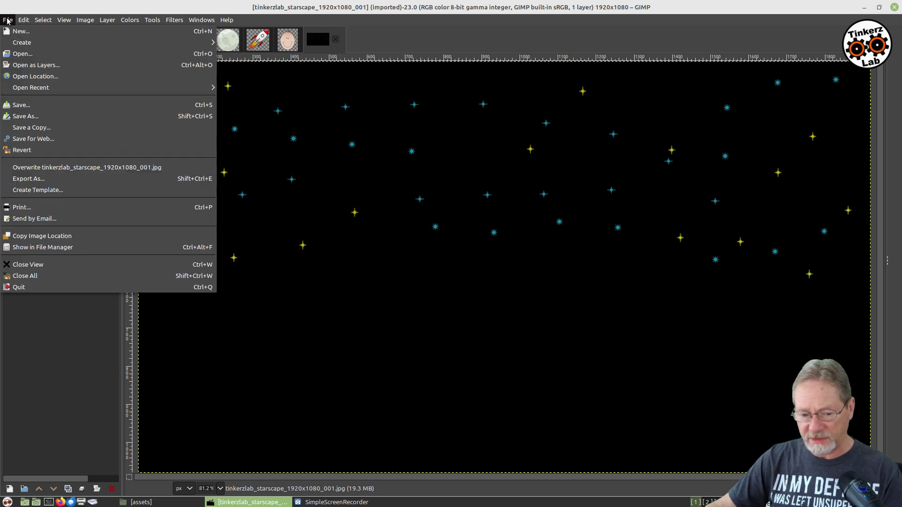
click(24, 118)
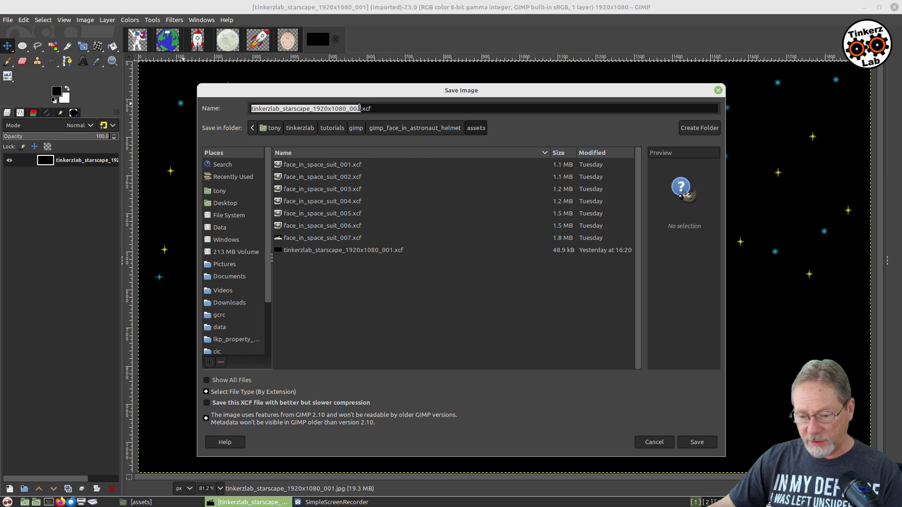
click(360, 108)
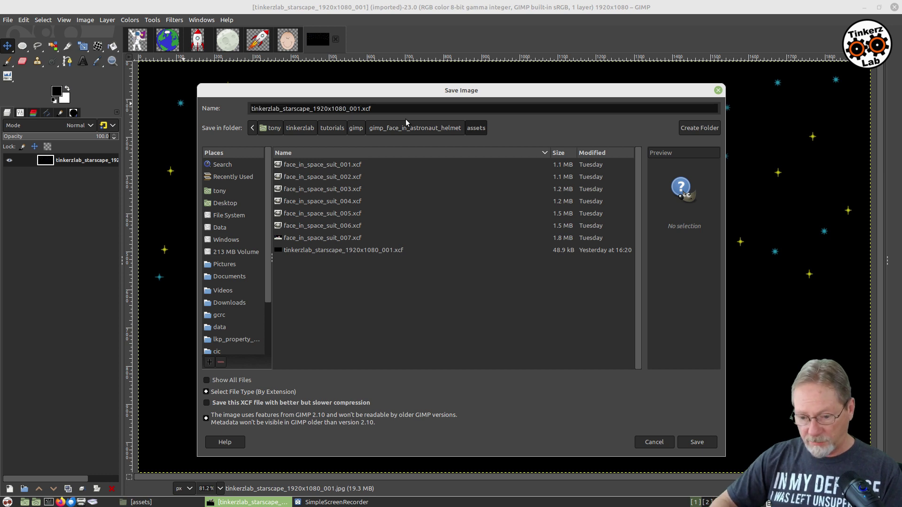
key(BackSpace)
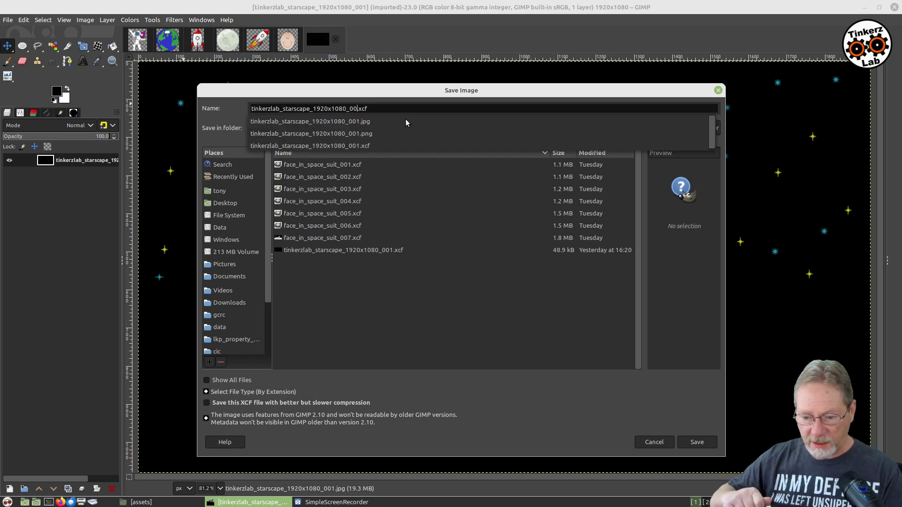
key(BackSpace)
key(BackSpace)
key(BackSpace)
key(BackSpace)
key(BackSpace)
key(BackSpace)
key(BackSpace)
key(BackSpace)
key(BackSpace)
key(BackSpace)
key(BackSpace)
key(BackSpace)
key(BackSpace)
key(BackSpace)
key(BackSpace)
key(BackSpace)
key(BackSpace)
key(BackSpace)
key(BackSpace)
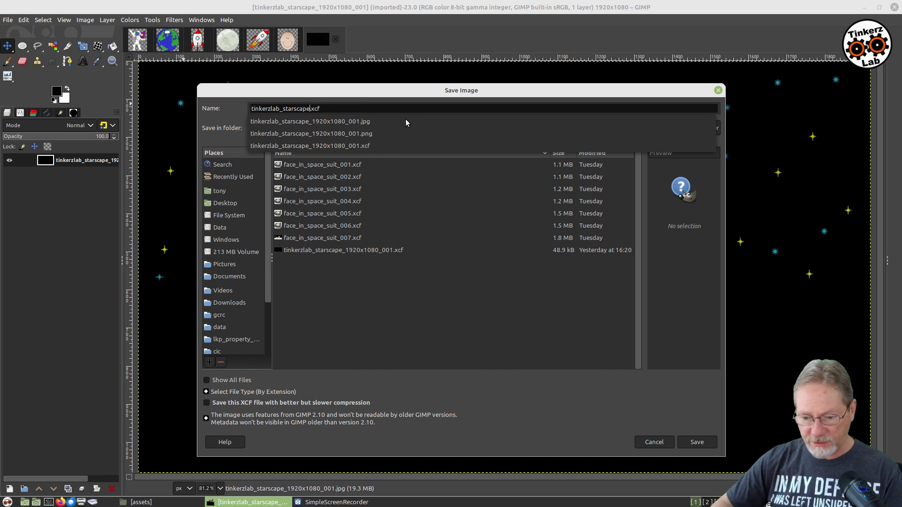
key(BackSpace)
key(BackSpace)
key(BackSpace)
text(ast)
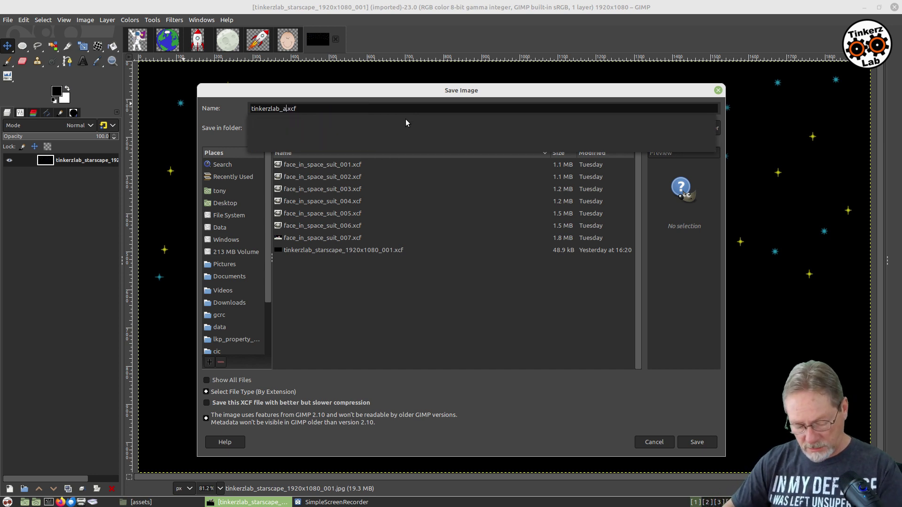
text(ronaut)
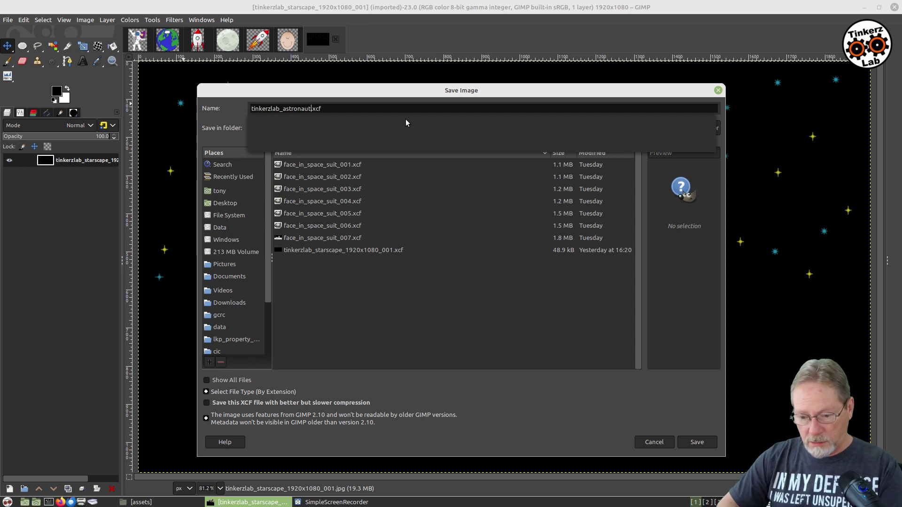
text(_1920x1)
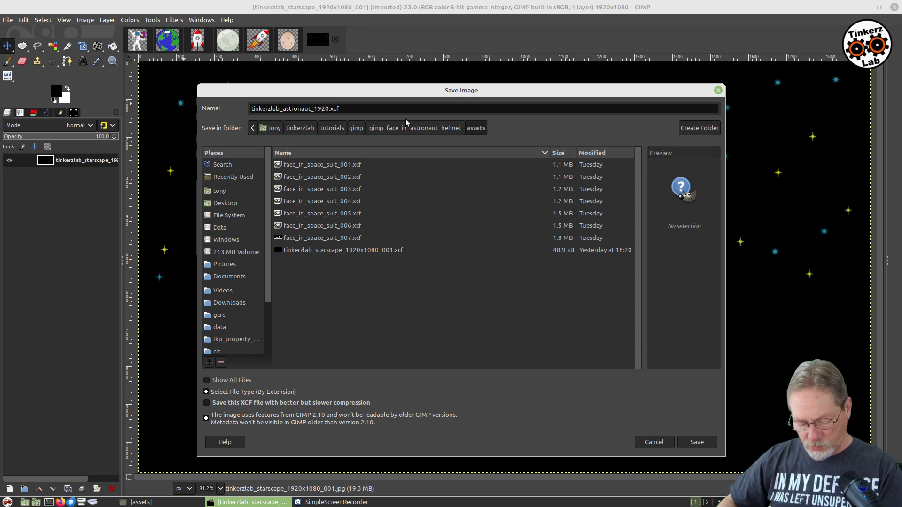
text(0)
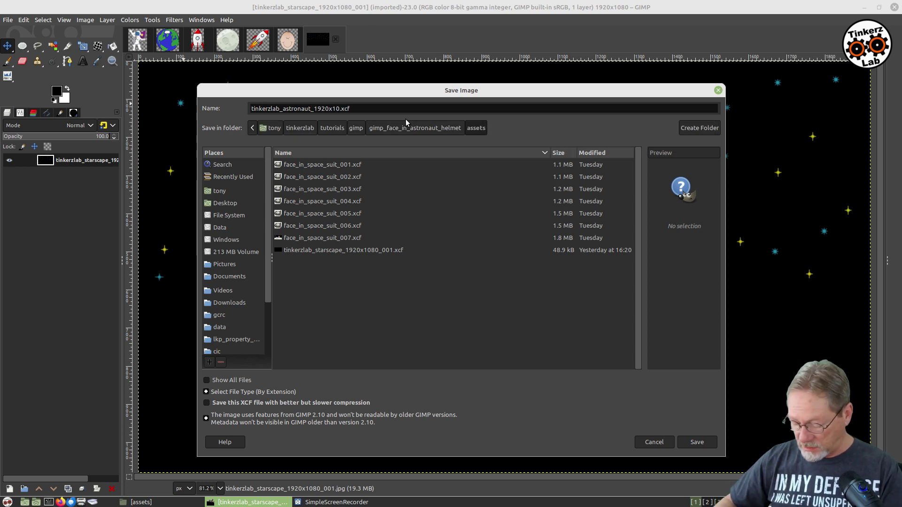
text(80)
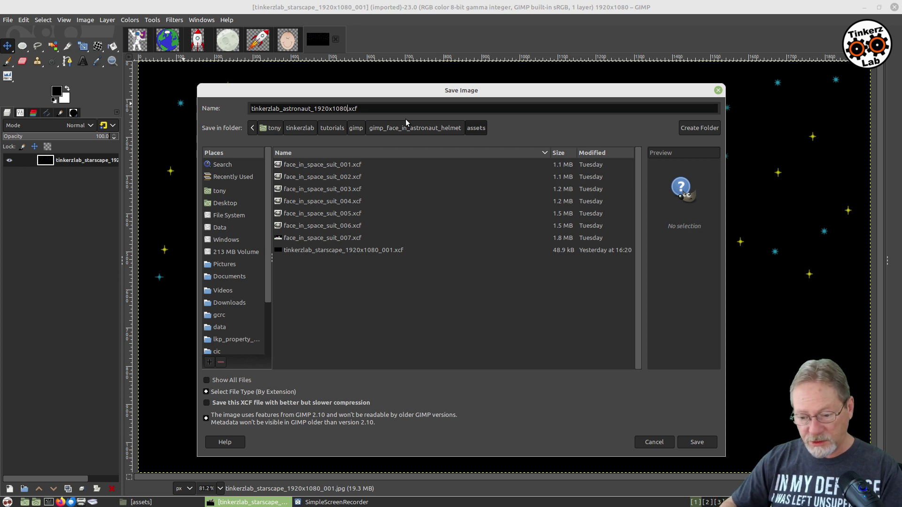
text(_001)
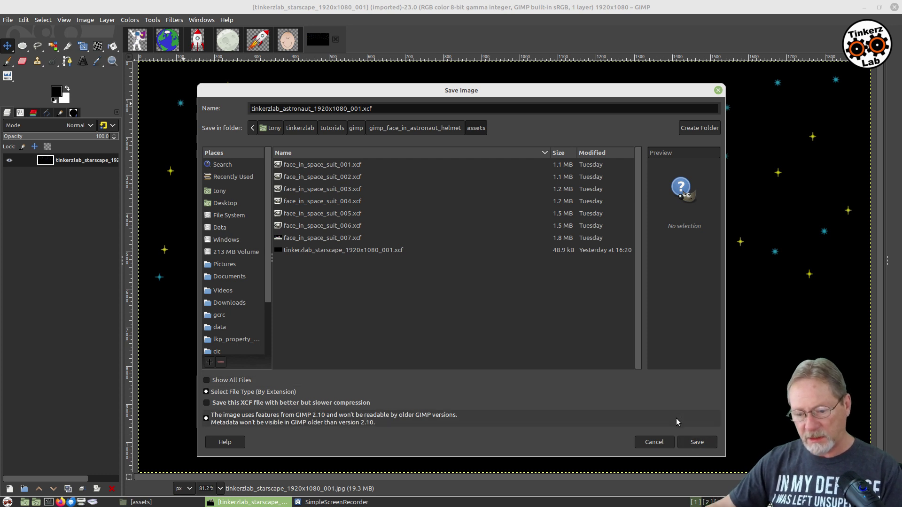
click(696, 441)
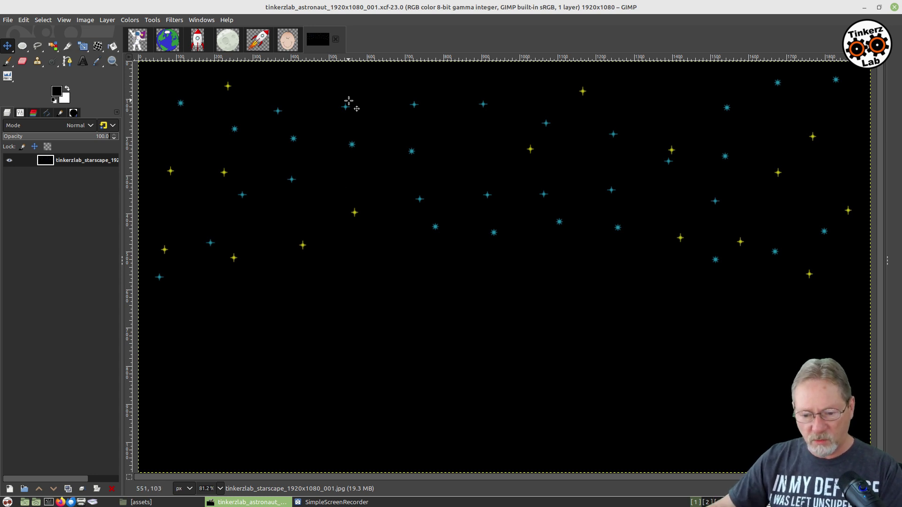
- Copy the moon layer from the rg1024-Moon-in-comic-style image to the clipboard
click(227, 41)
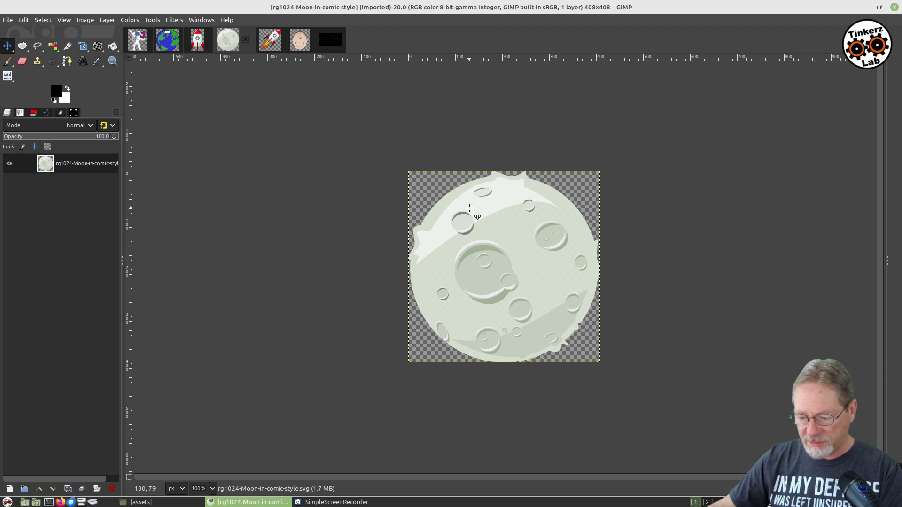
right_click(469, 208)
mouse_move(493, 233)
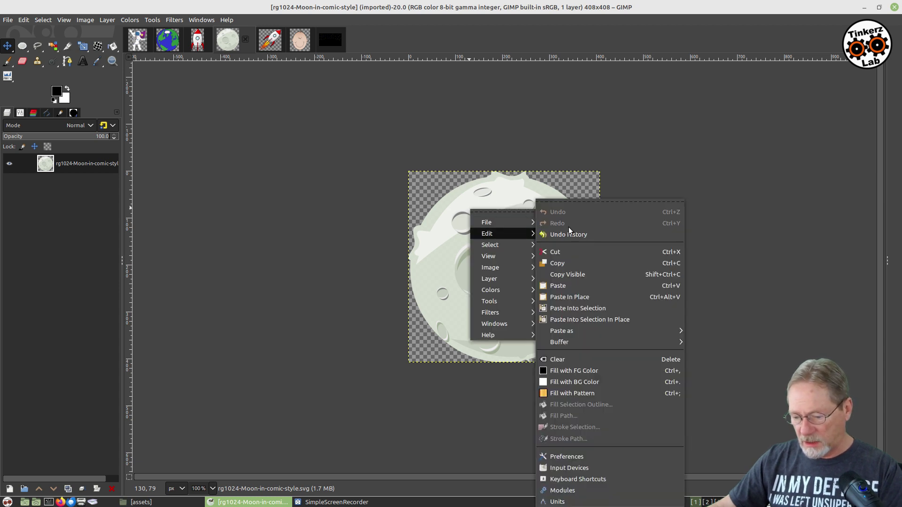
click(567, 264)
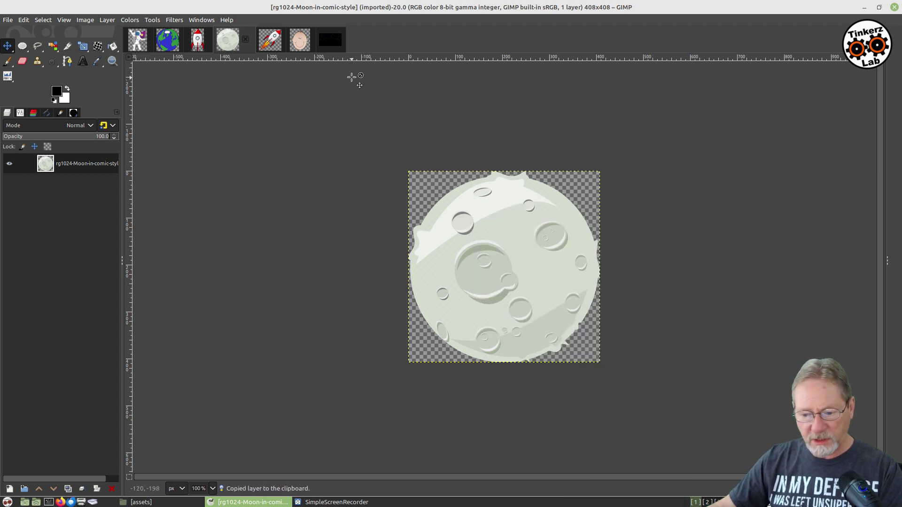
- Paste the copied moon as a new layer in the tinkerzlab_astronaut_1920x1080_001.xcf image
click(331, 40)
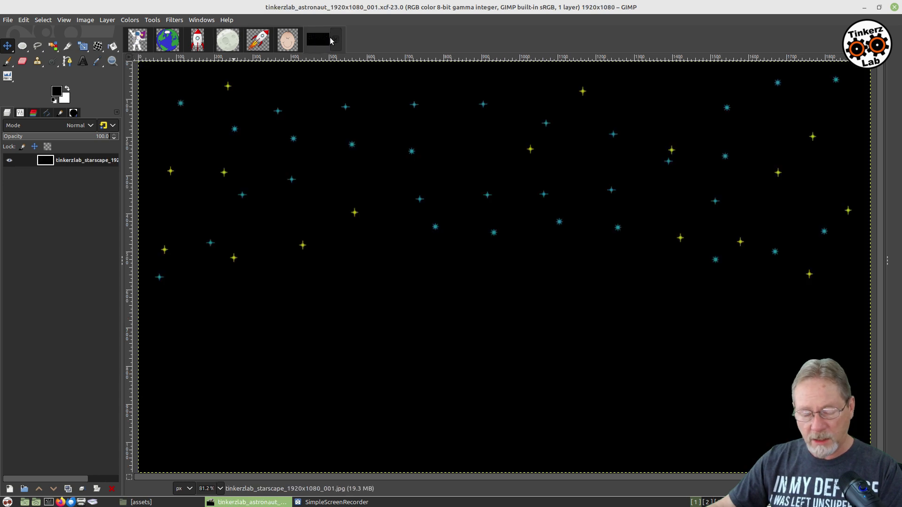
right_click(336, 150)
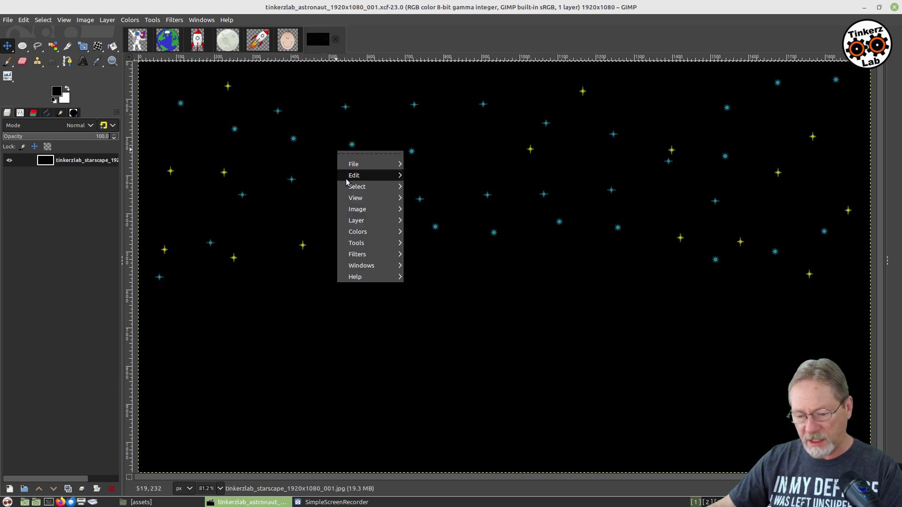
mouse_move(349, 188)
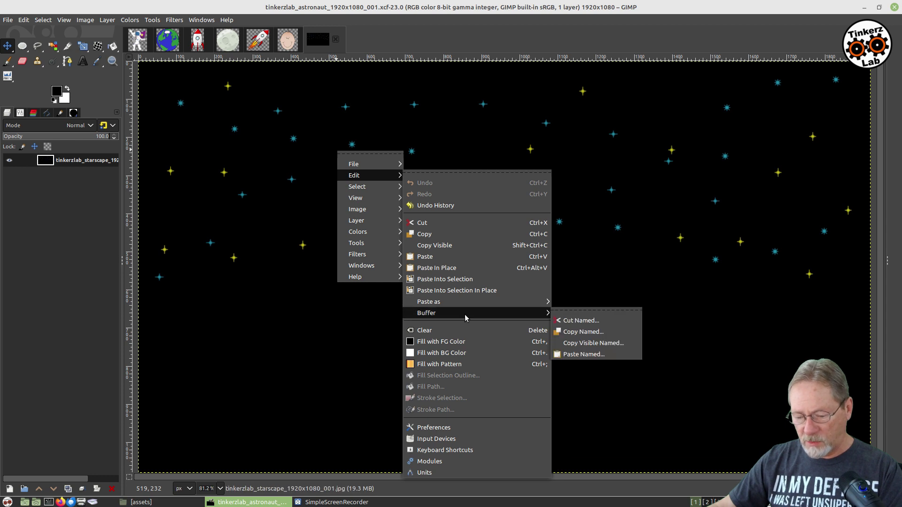
mouse_move(465, 302)
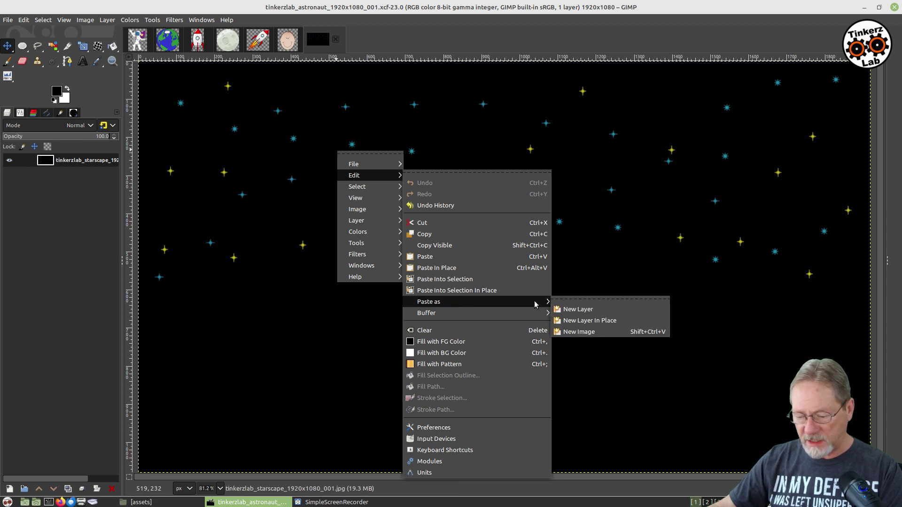
click(567, 310)
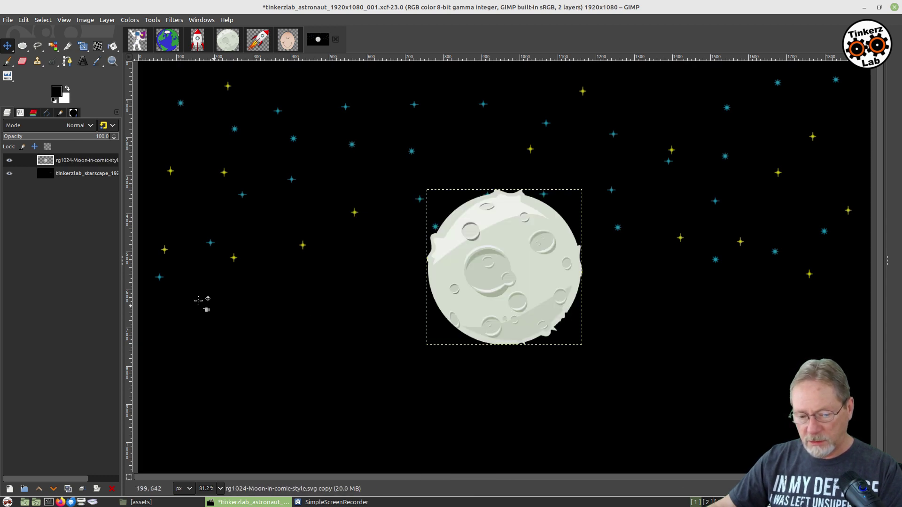
- Rename the pasted moon layer as moon
double_click(79, 162)
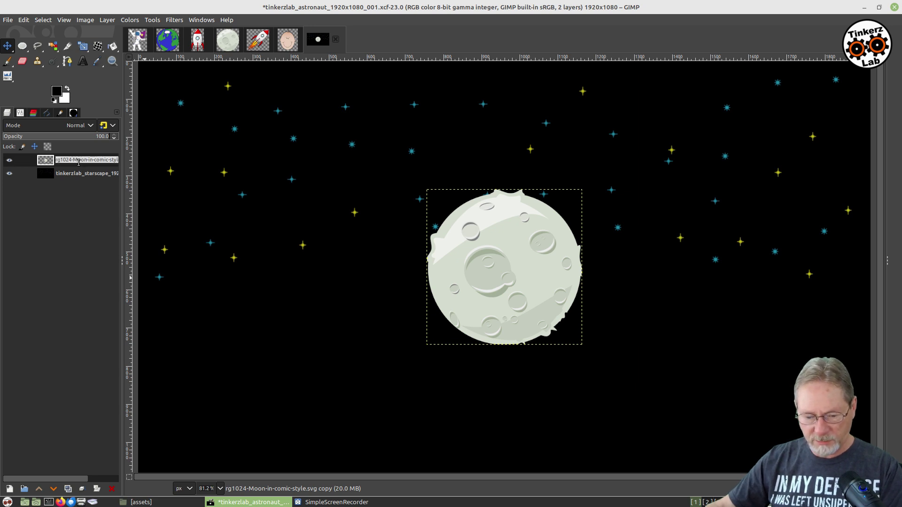
text(mo)
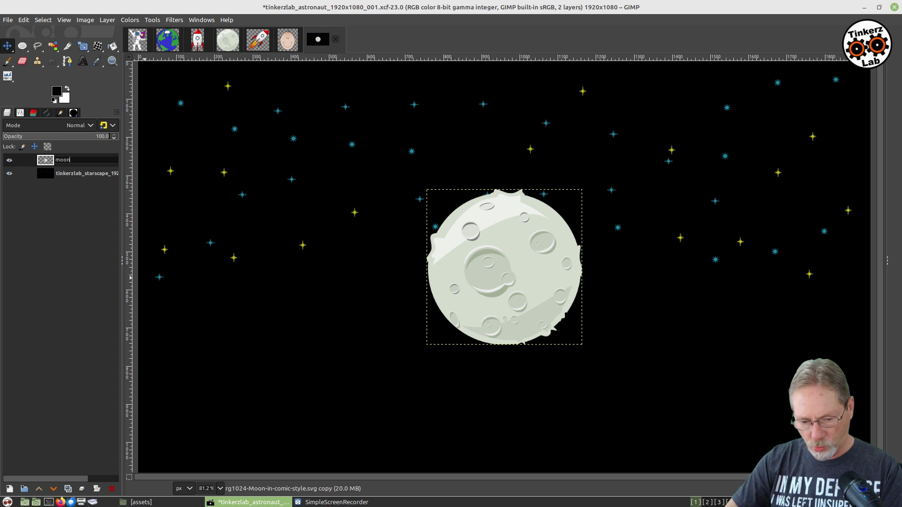
text(on)
key(Return)
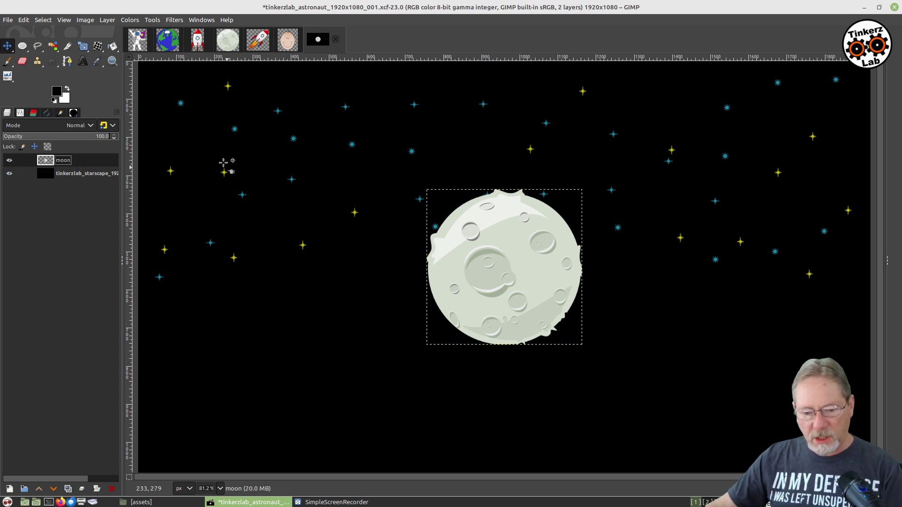
- Scale the moon layer up to about 2226 × 1528 px so it spans wider than the canvas
click(85, 47)
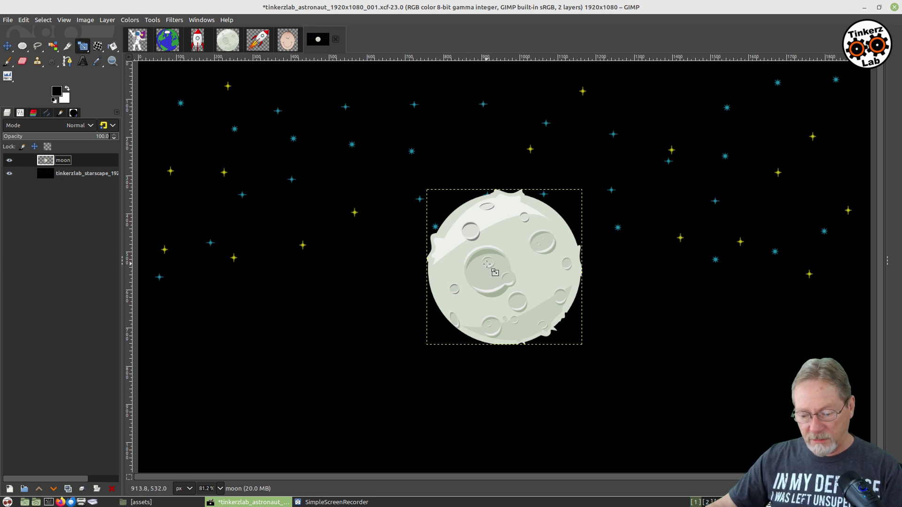
drag(487, 264, 699, 146)
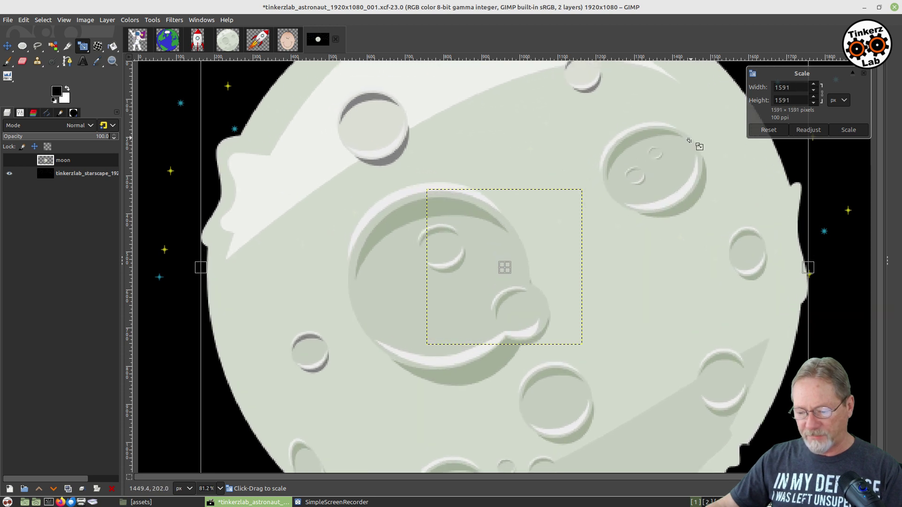
drag(643, 399, 663, 328)
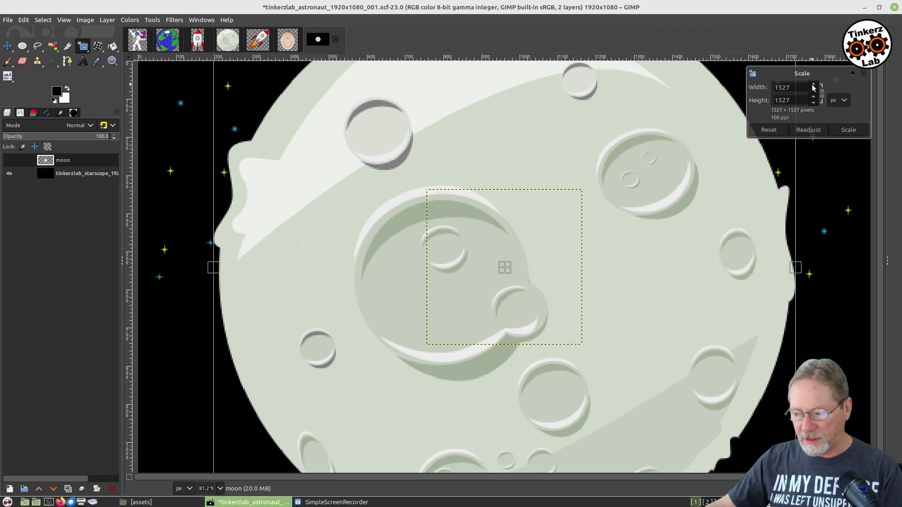
drag(814, 87, 813, 87)
click(848, 129)
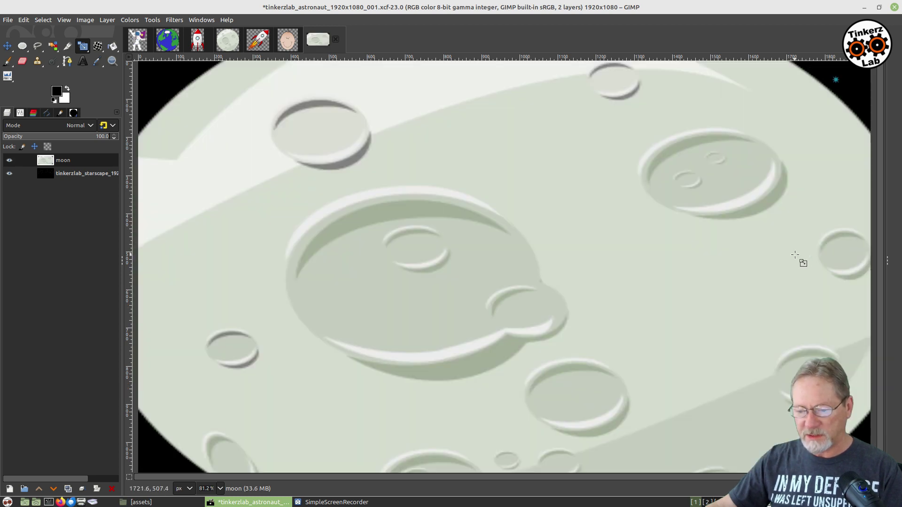
- Move the enlarged moon down so its upper edge sits just above mid-height of the canvas, under the stars
click(7, 46)
drag(461, 103, 463, 326)
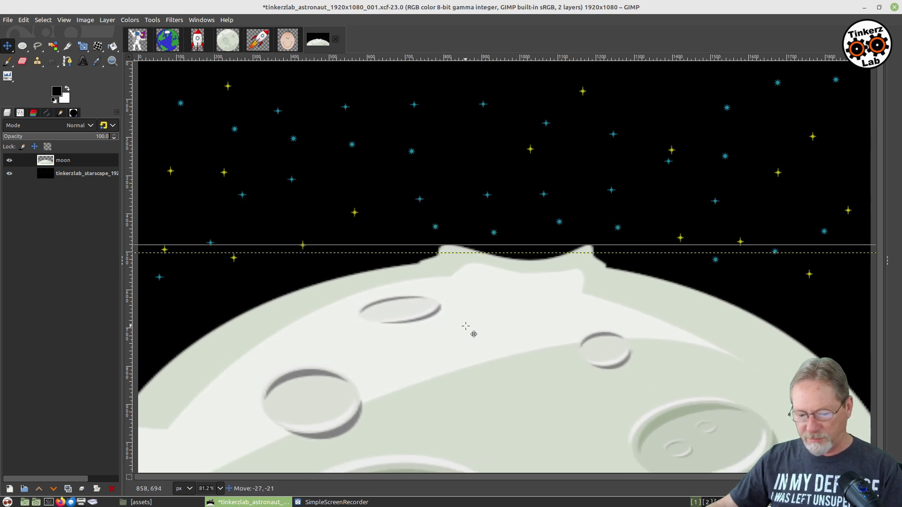
drag(463, 326, 463, 326)
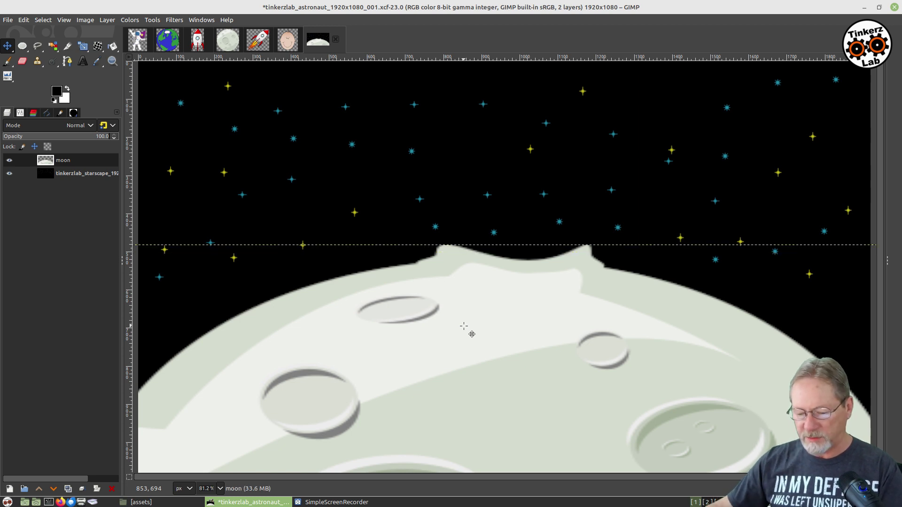
drag(463, 326, 464, 324)
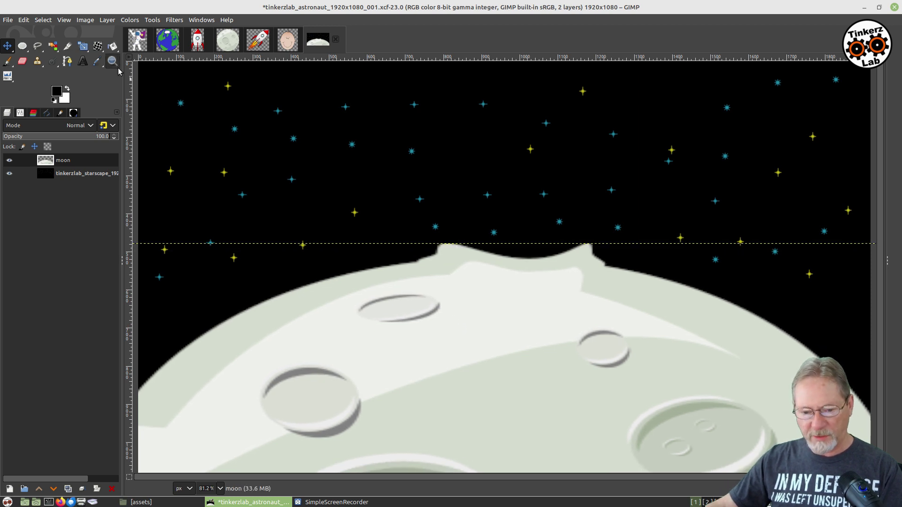
- Flatten the moon's curve by scaling the layer to about 3235 × 1367 px, and shift it slightly up and to the right
click(86, 47)
click(483, 306)
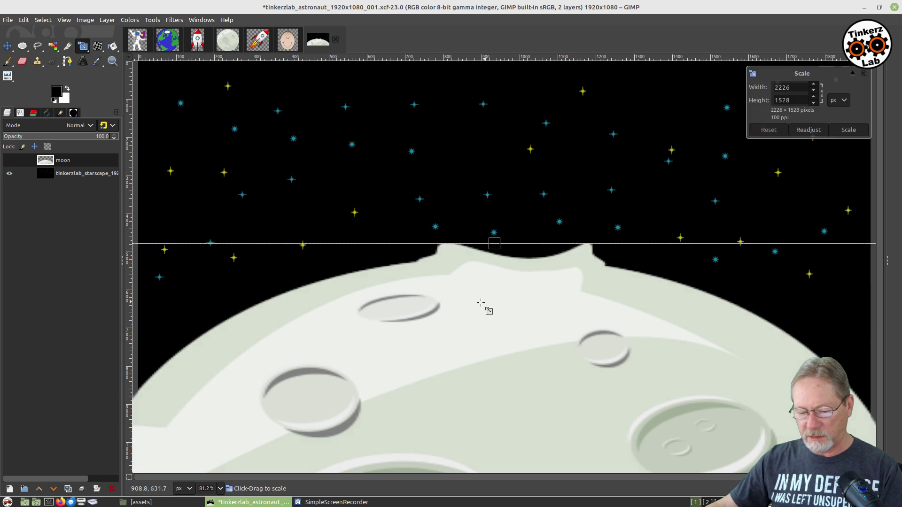
drag(438, 298, 328, 374)
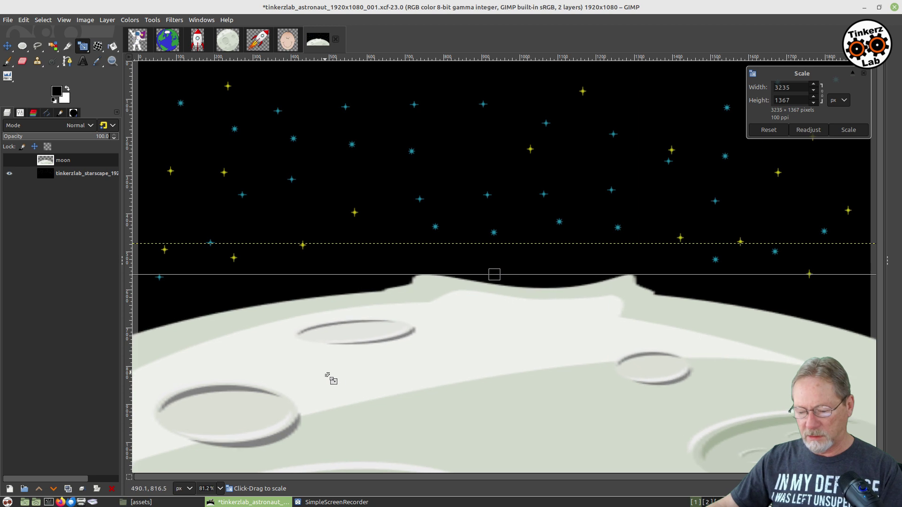
click(848, 130)
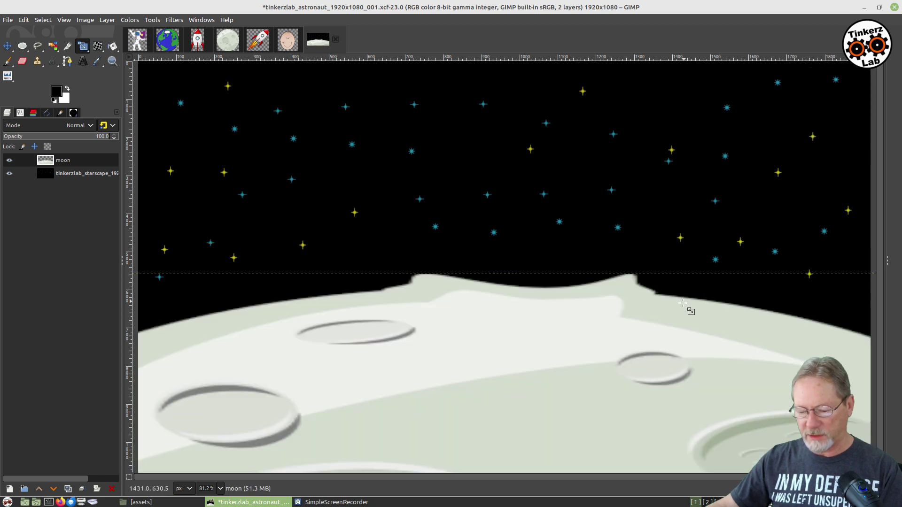
click(7, 46)
drag(391, 332, 423, 315)
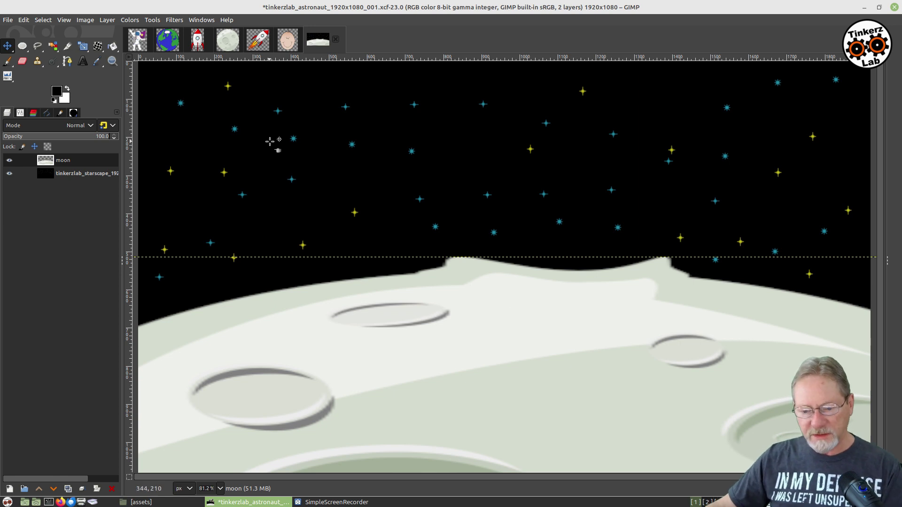
- Close the rg1024-Moon-in-comic-style image and return to the starscape composition
click(227, 39)
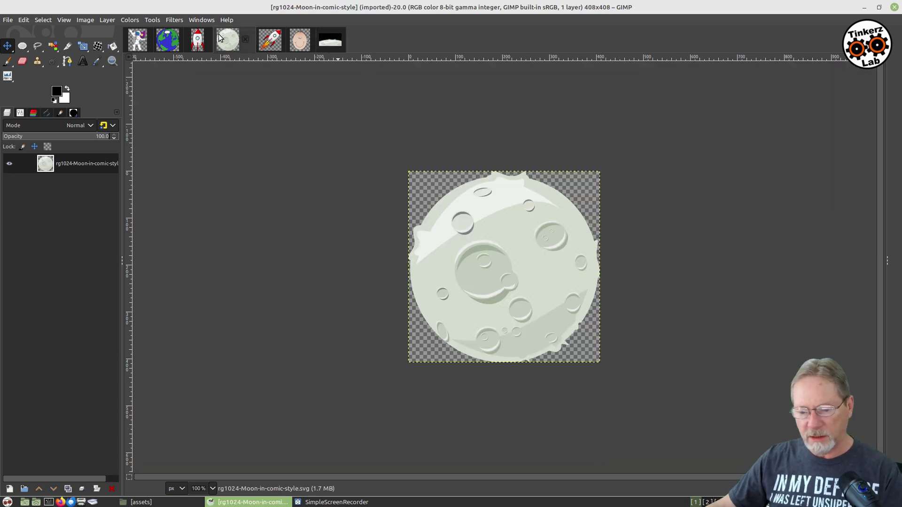
click(244, 41)
click(300, 41)
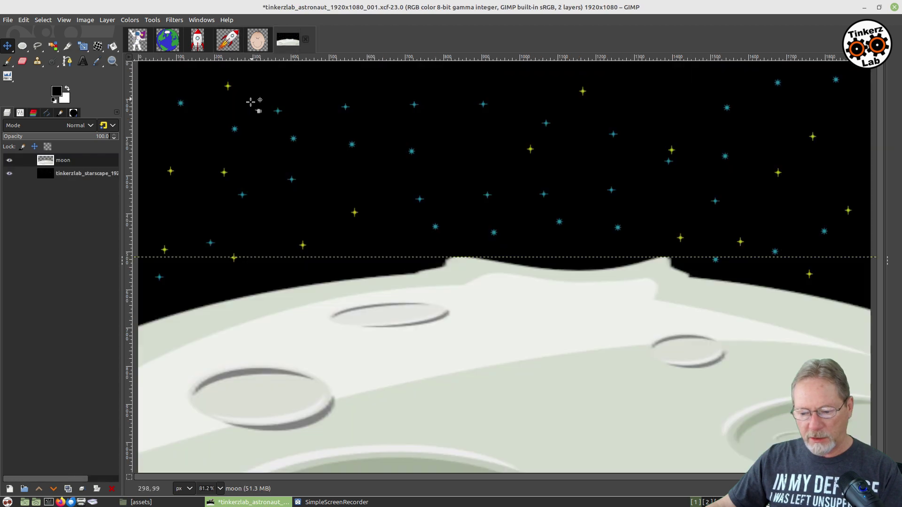
- Lock the pixels, position and size, and alpha channel of the starscape background layer
click(71, 175)
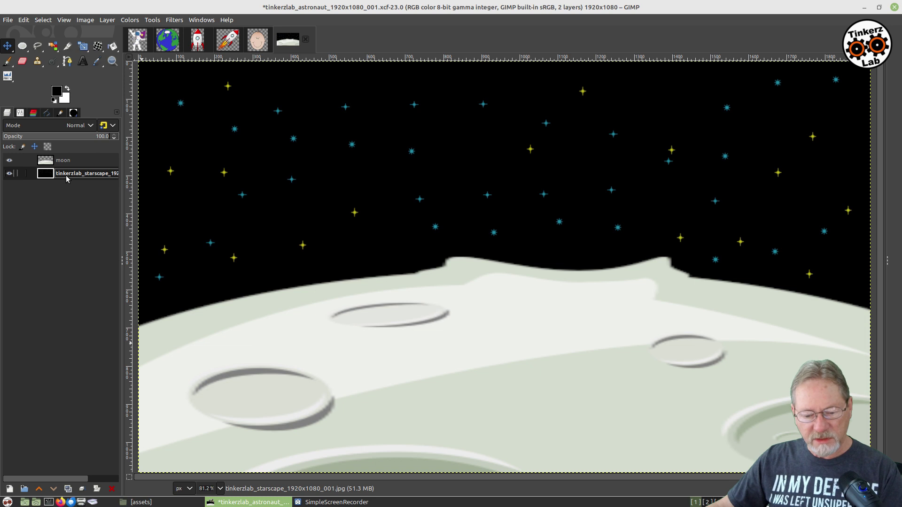
click(23, 146)
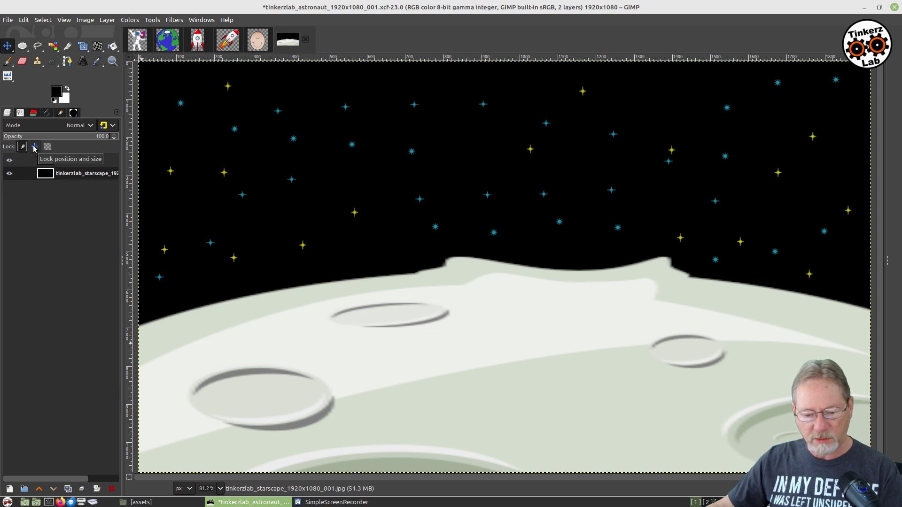
click(34, 147)
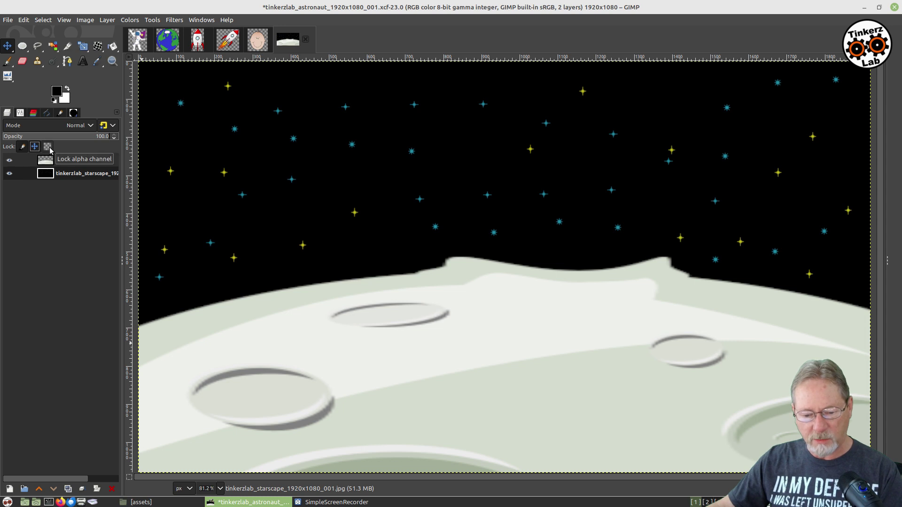
click(48, 148)
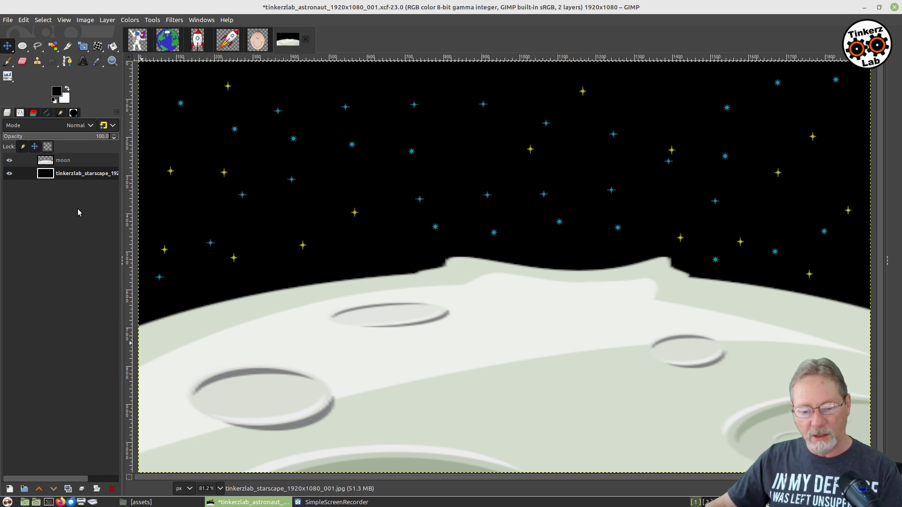
- Lock the pixels, position and size, and alpha channel of the moon layer
click(69, 162)
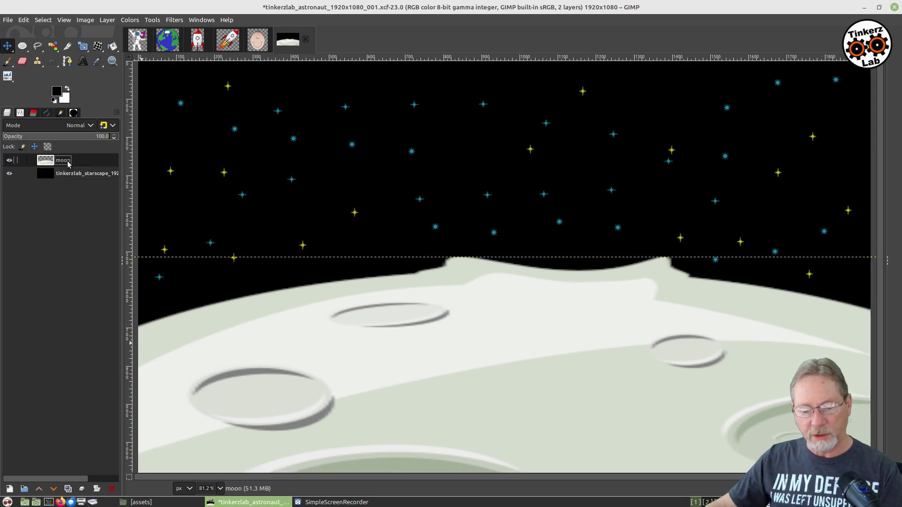
click(22, 147)
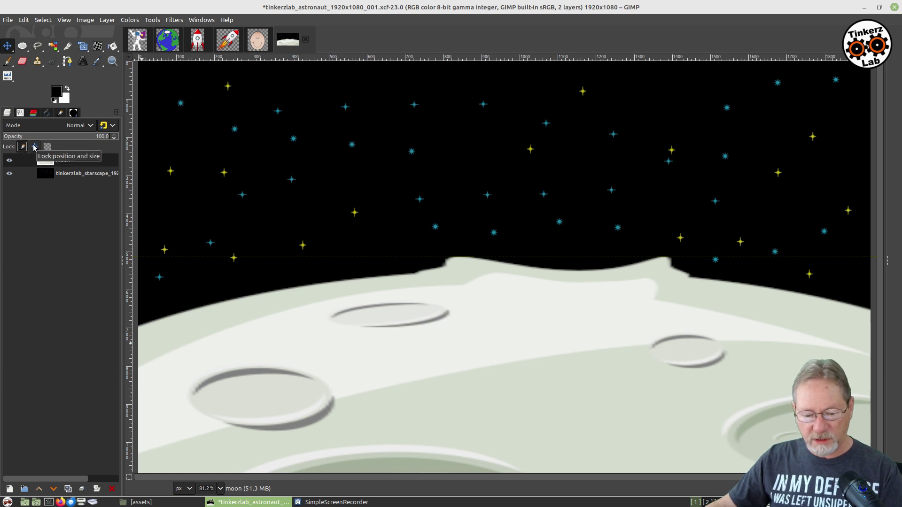
click(34, 147)
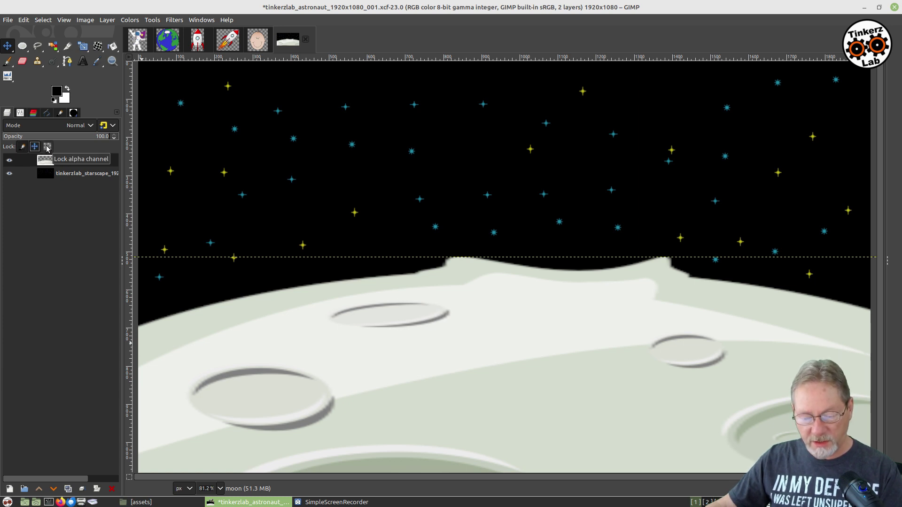
click(47, 147)
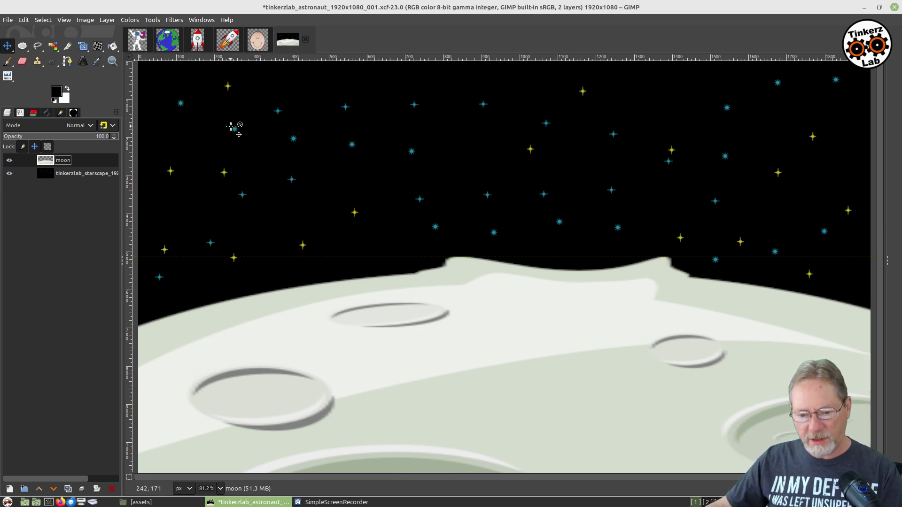
- Copy the globe layer from the lunanaut-Cartoon-Globe image to the clipboard
click(164, 44)
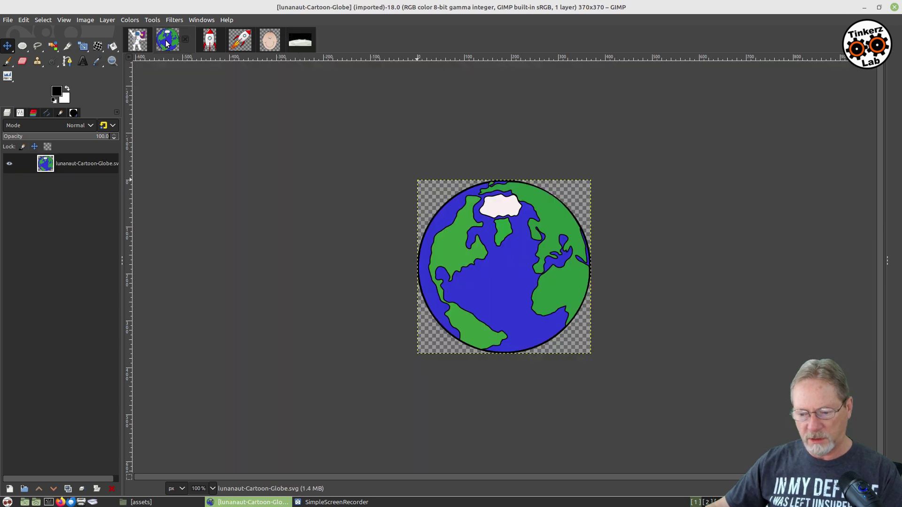
right_click(517, 230)
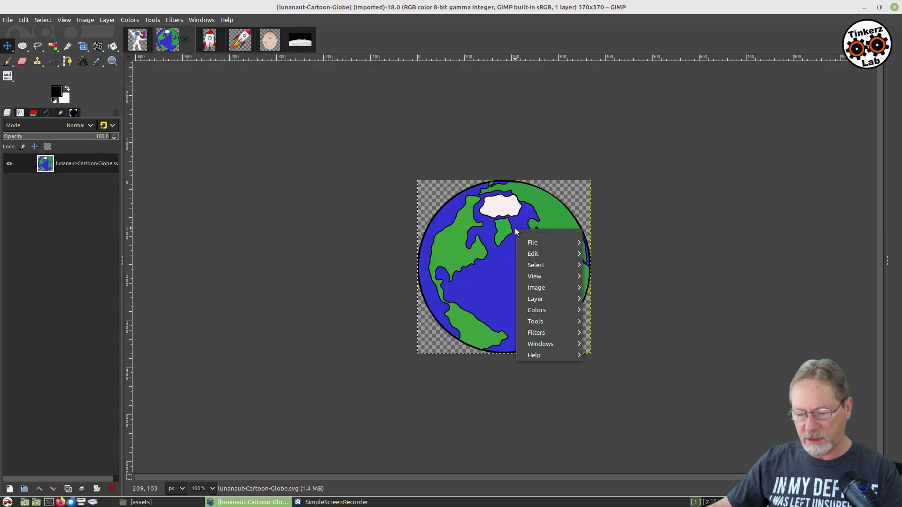
mouse_move(533, 253)
click(619, 262)
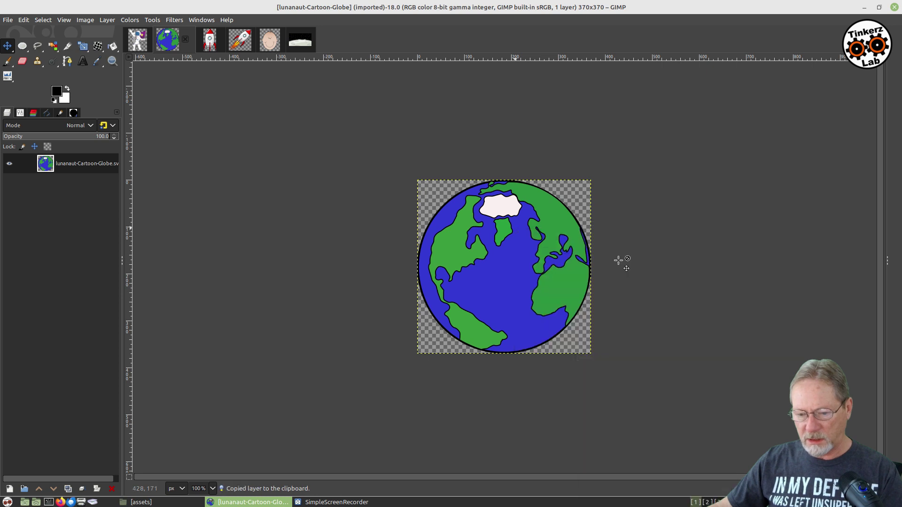
- Paste the copied globe as a new layer in the tinkerzlab_astronaut_1920x1080_001 composition
click(299, 41)
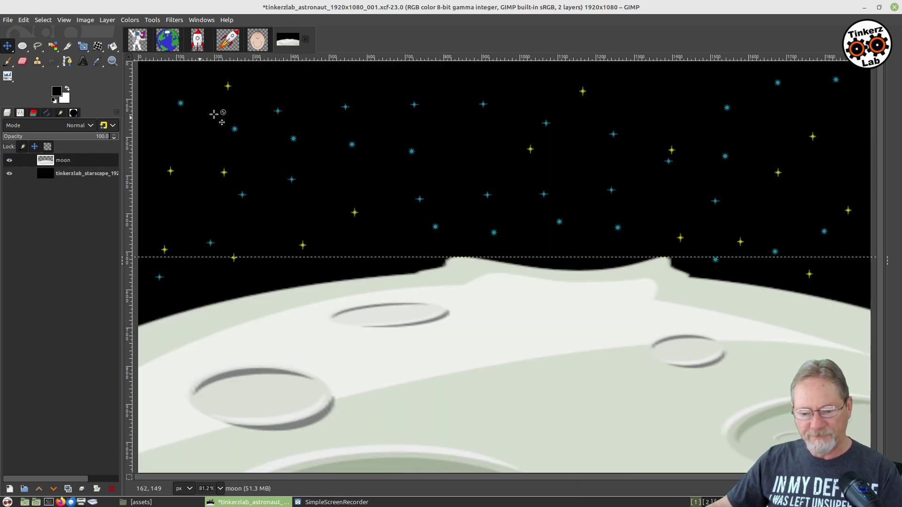
right_click(301, 99)
mouse_move(328, 123)
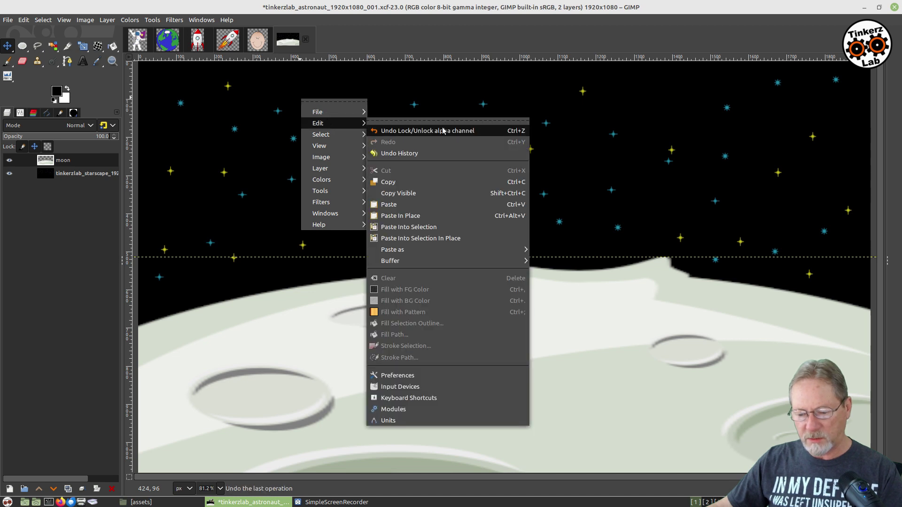
mouse_move(465, 250)
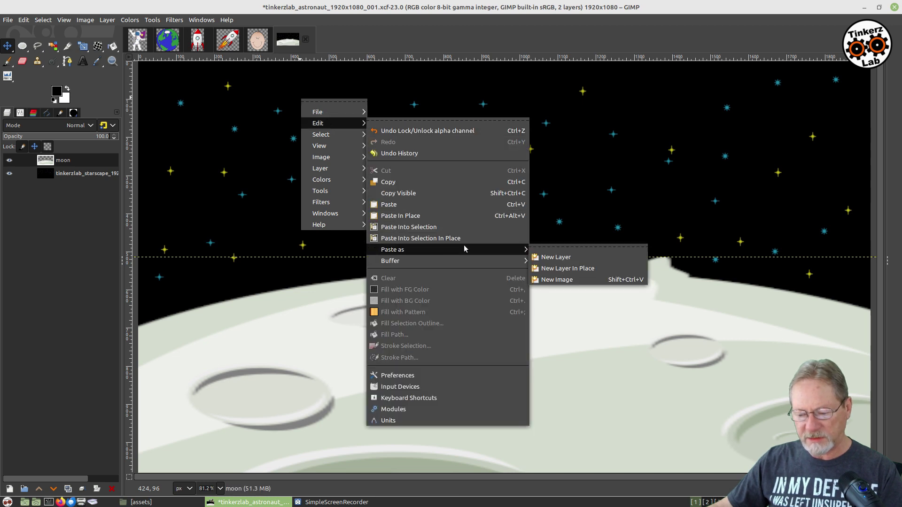
click(540, 256)
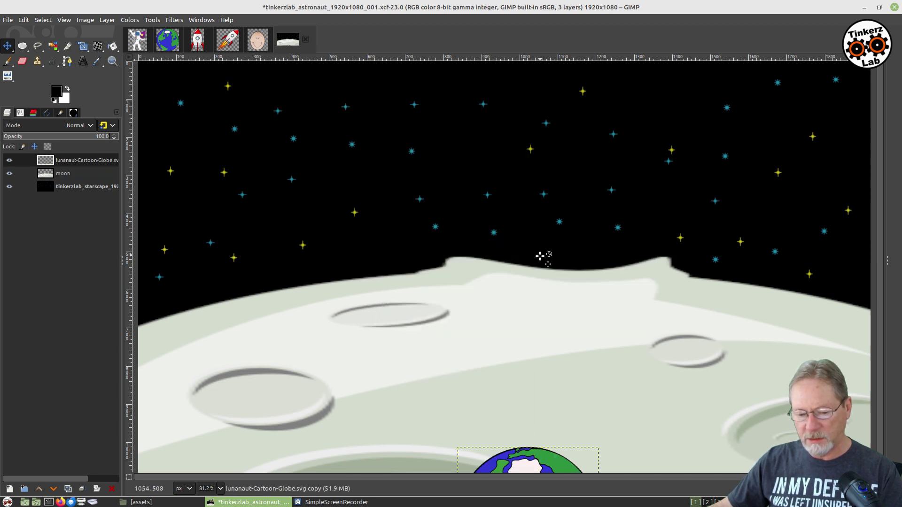
- Rename the pasted globe layer earth and move it into the upper-left part of the starry sky
double_click(87, 160)
text(earth)
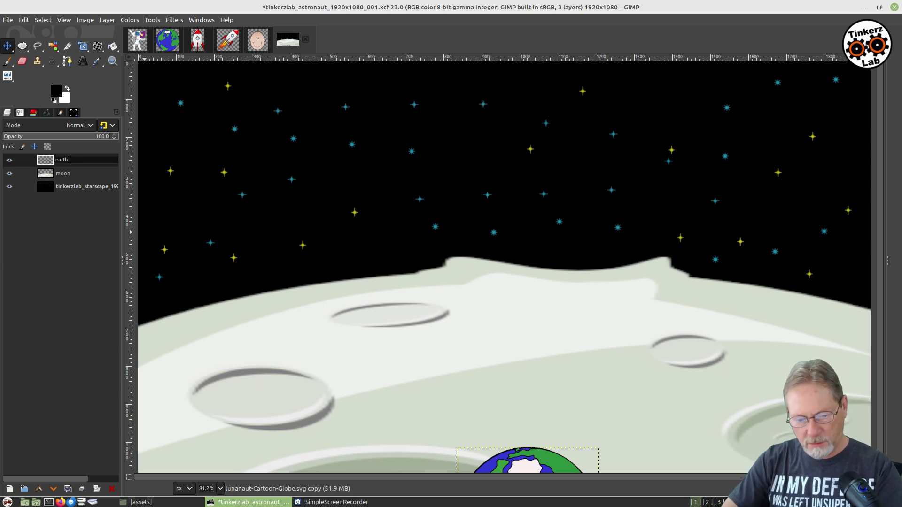
key(Return)
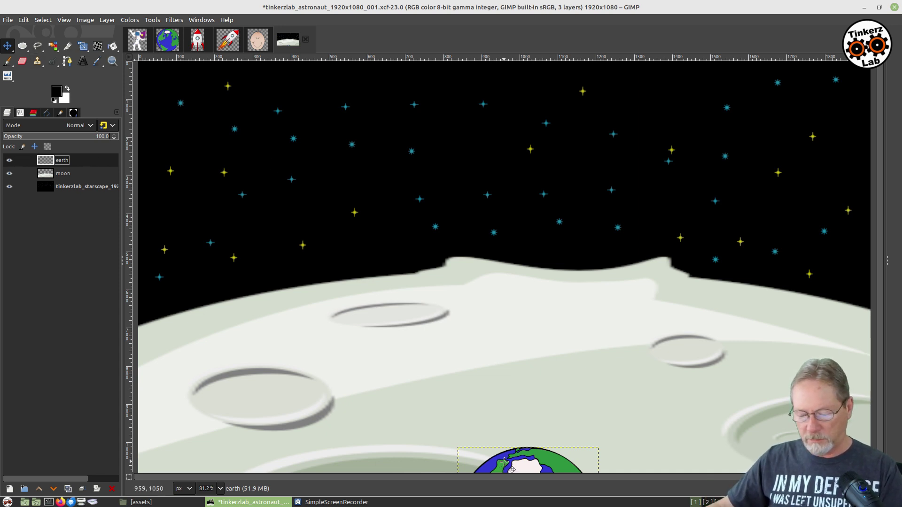
drag(544, 471, 254, 104)
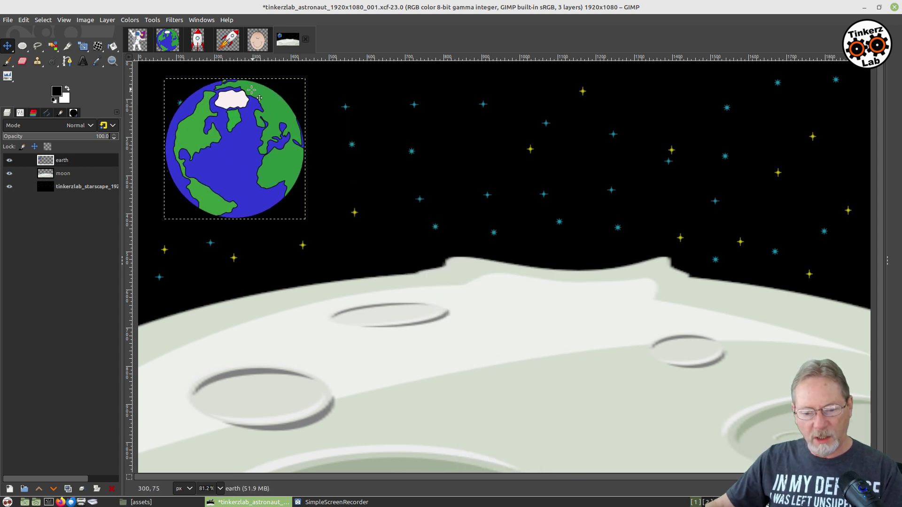
- Scale the earth layer proportionally around its centre to 137 × 137 px
click(83, 48)
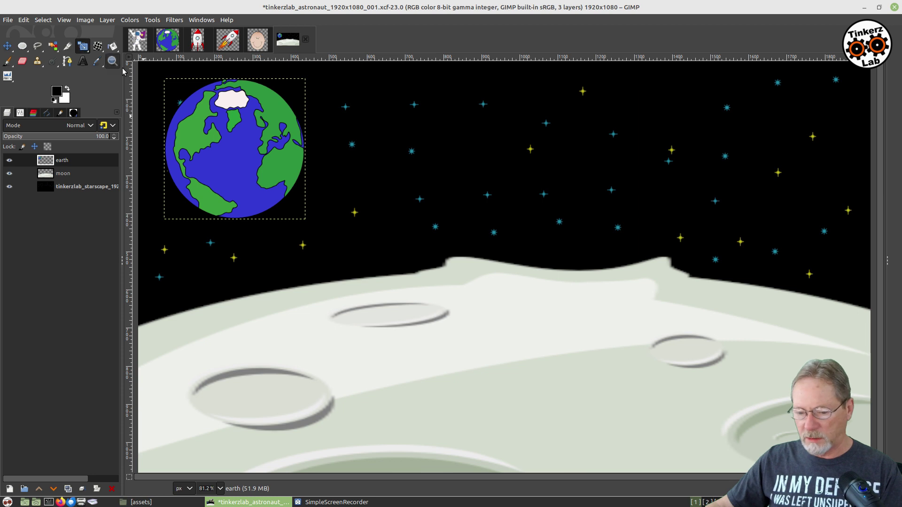
click(288, 117)
drag(269, 114, 260, 121)
key(ctrl+z)
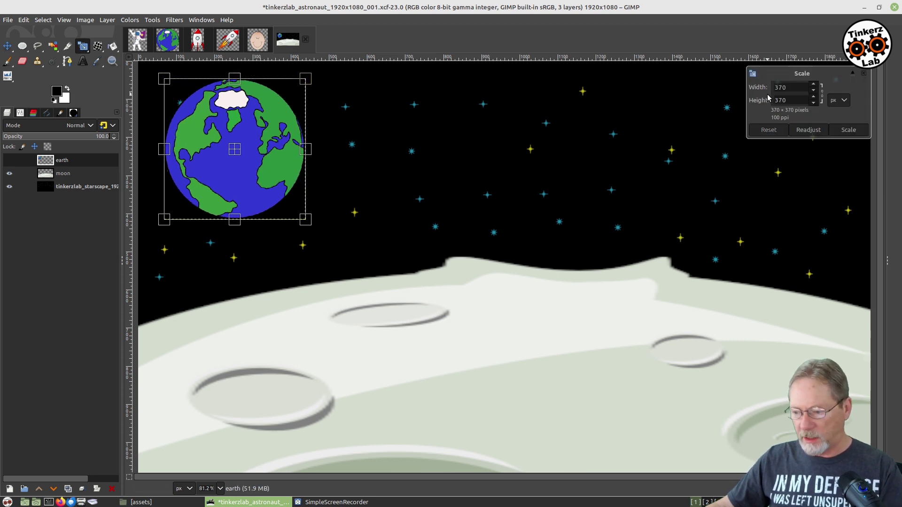
click(822, 94)
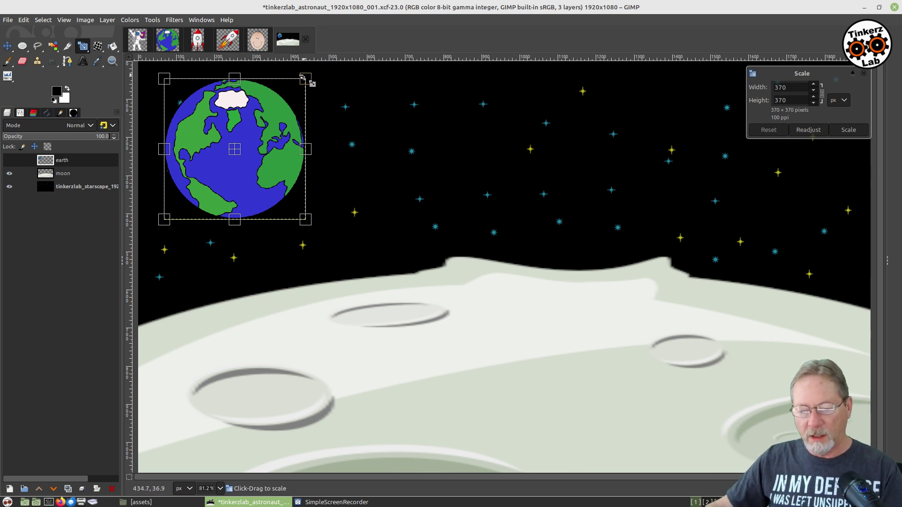
drag(303, 80, 238, 130)
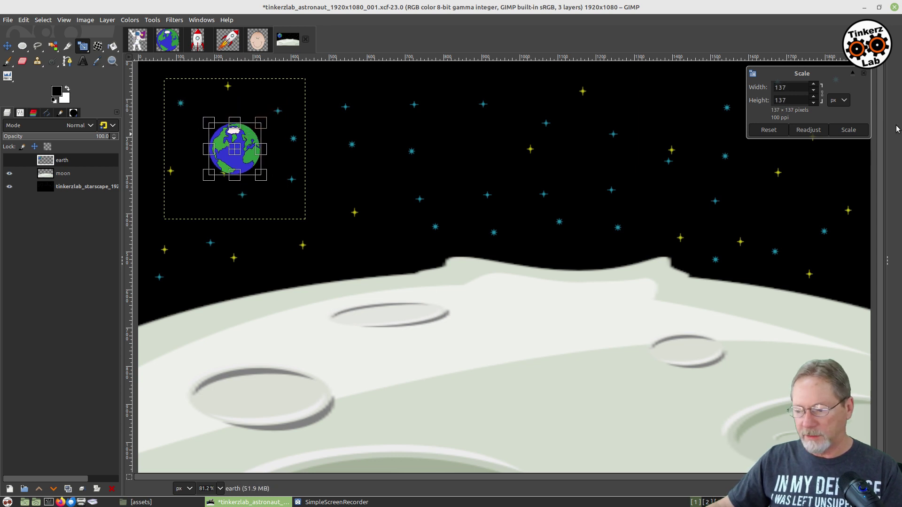
click(849, 130)
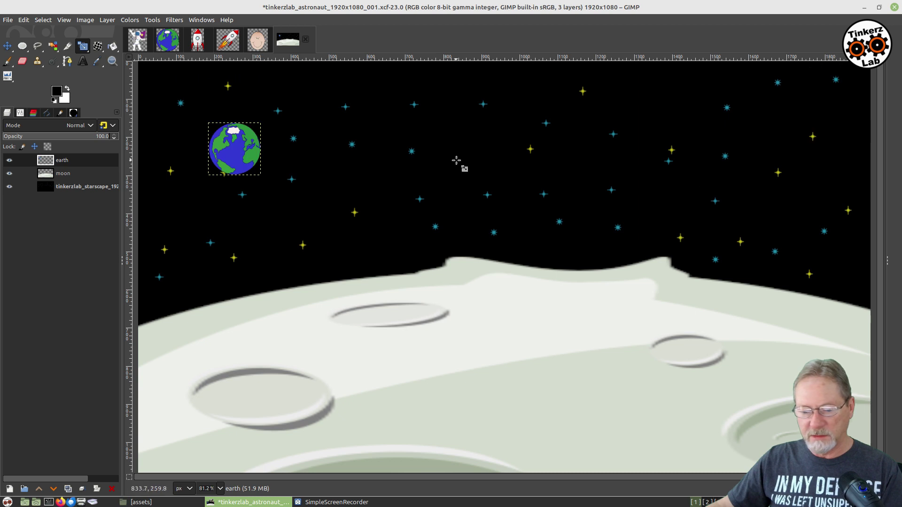
- Move the scaled earth slightly up and to the left within the starry sky
click(7, 46)
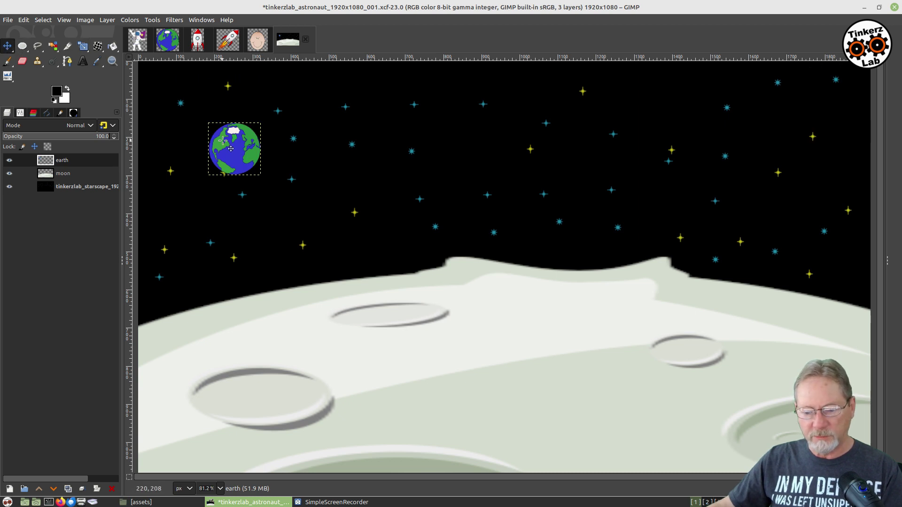
drag(233, 149, 220, 129)
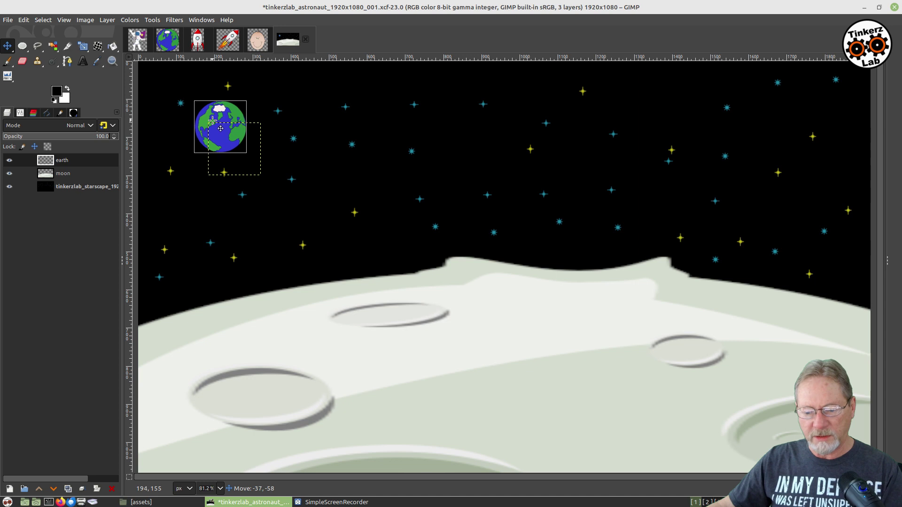
click(294, 210)
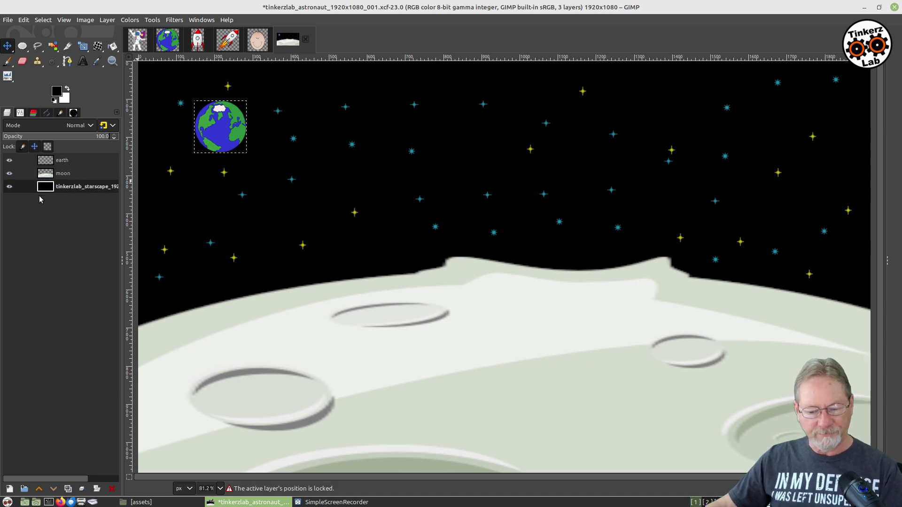
- Lock the position and size and the alpha channel of the earth layer
double_click(67, 162)
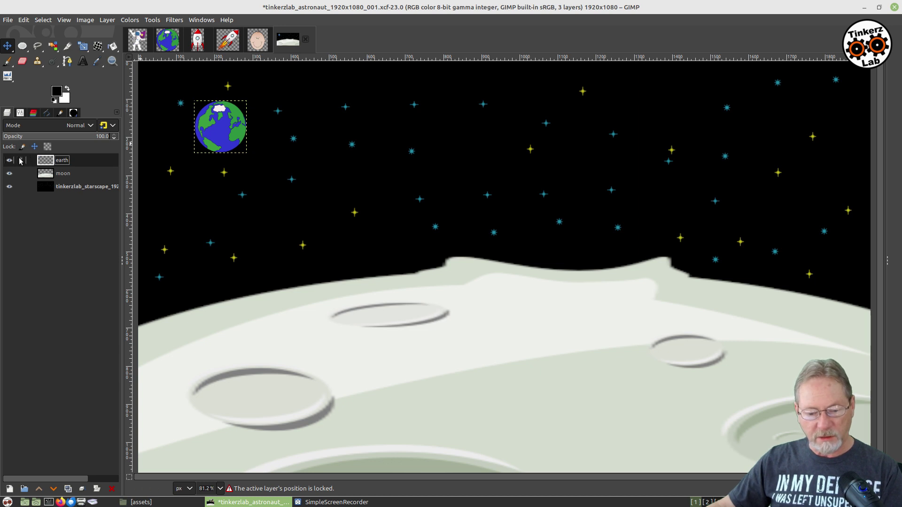
click(34, 146)
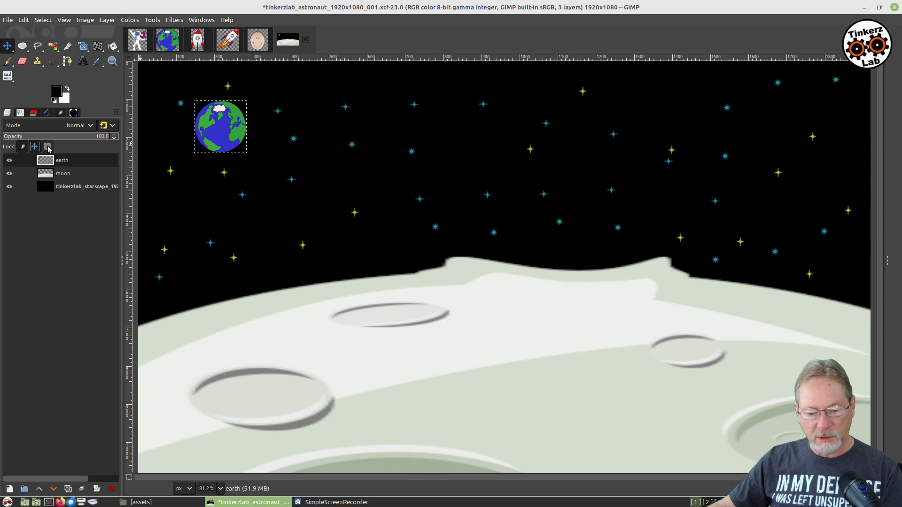
click(48, 146)
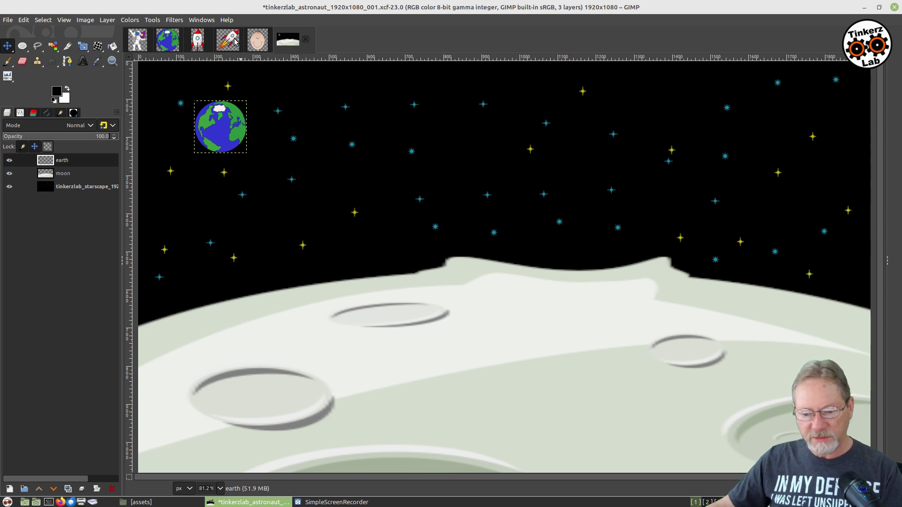
- Close the lunanaut-Cartoon-Globe image and copy the flying rocket from the rocket-312767 image to the clipboard
click(174, 39)
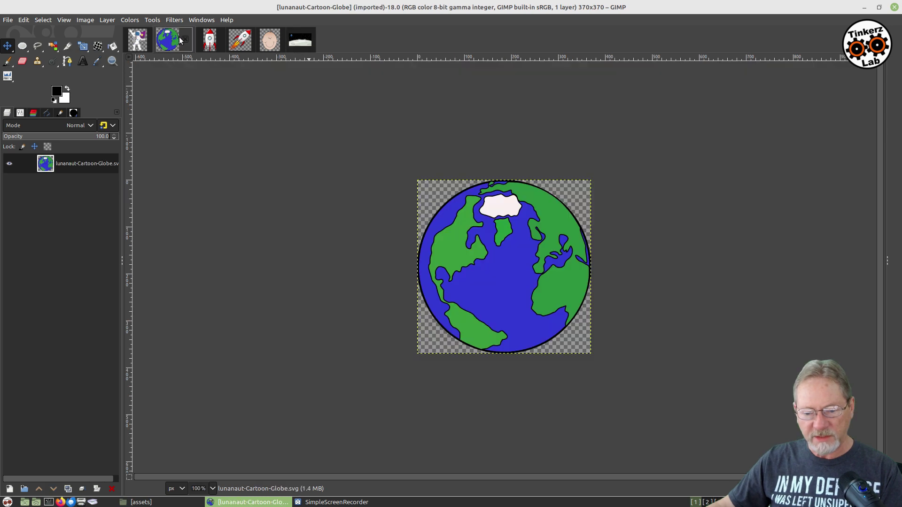
click(185, 39)
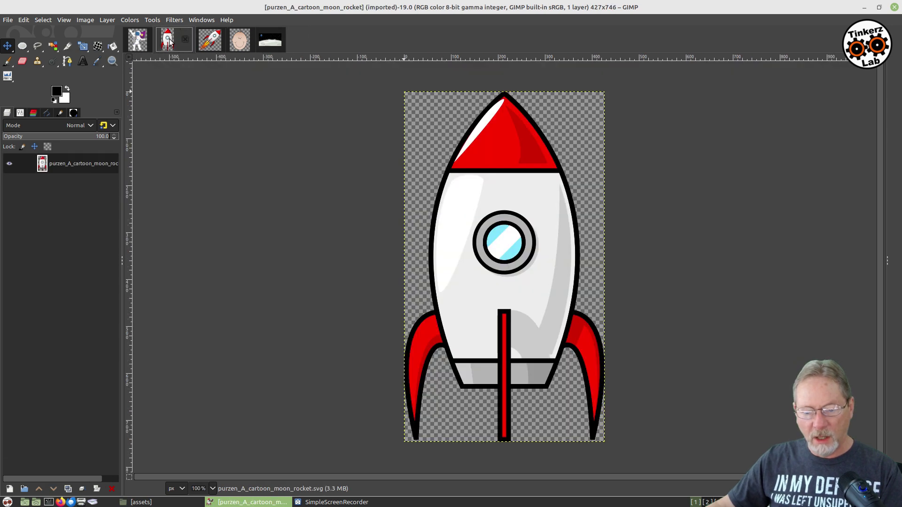
click(212, 38)
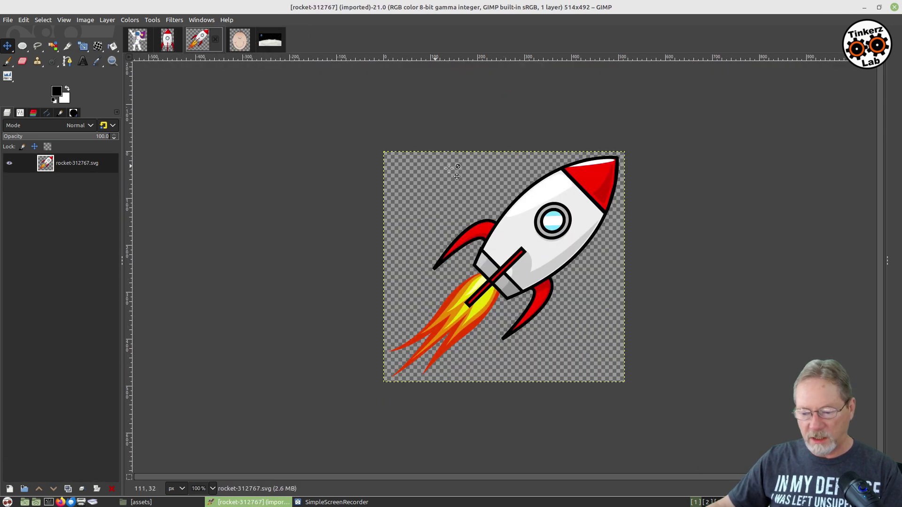
right_click(519, 204)
mouse_move(538, 229)
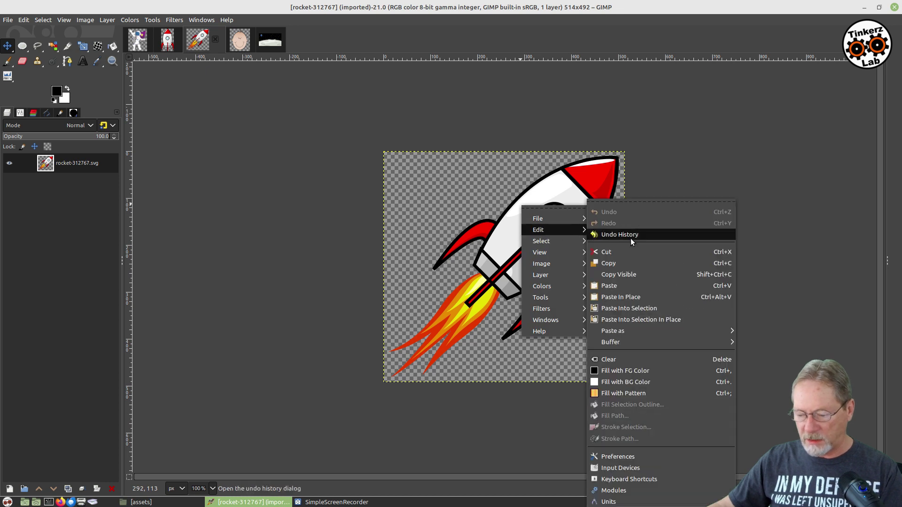
click(630, 268)
- Paste the flying rocket as a new layer in the starscape composition and move it into the sky's right half
click(269, 40)
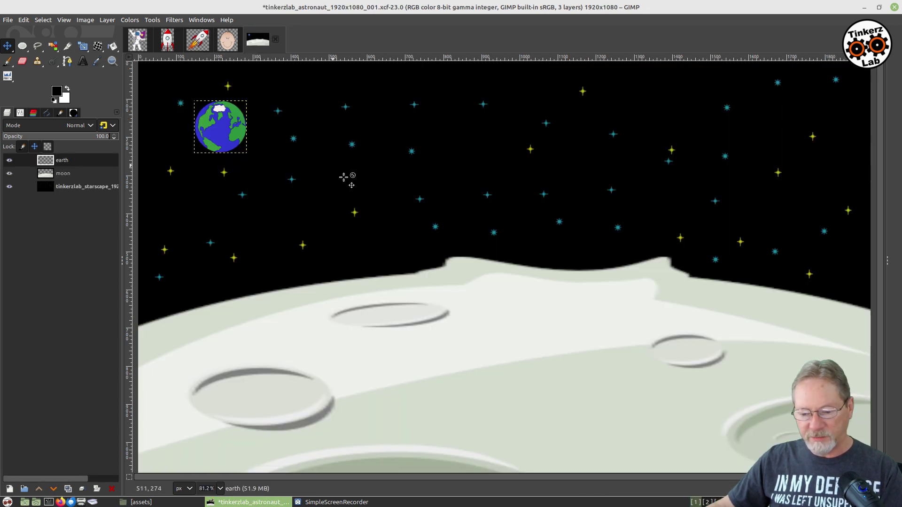
right_click(451, 122)
mouse_move(477, 146)
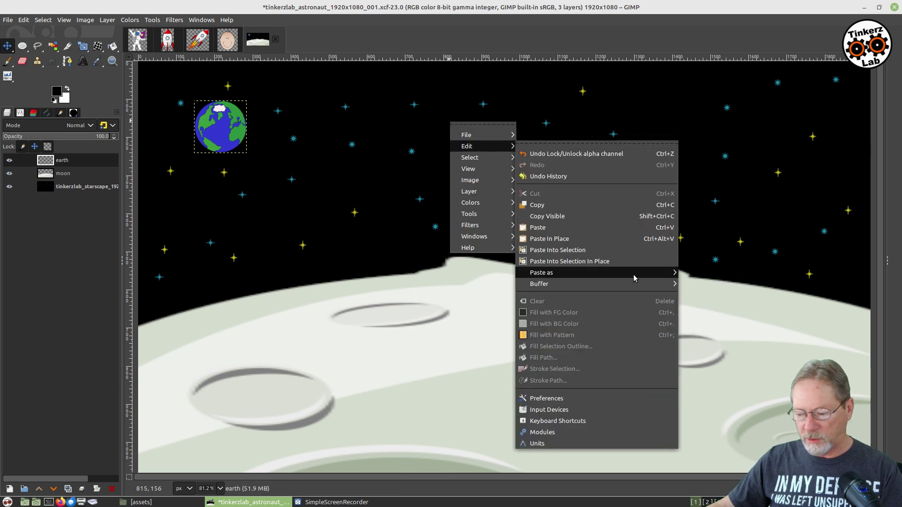
mouse_move(635, 277)
click(702, 282)
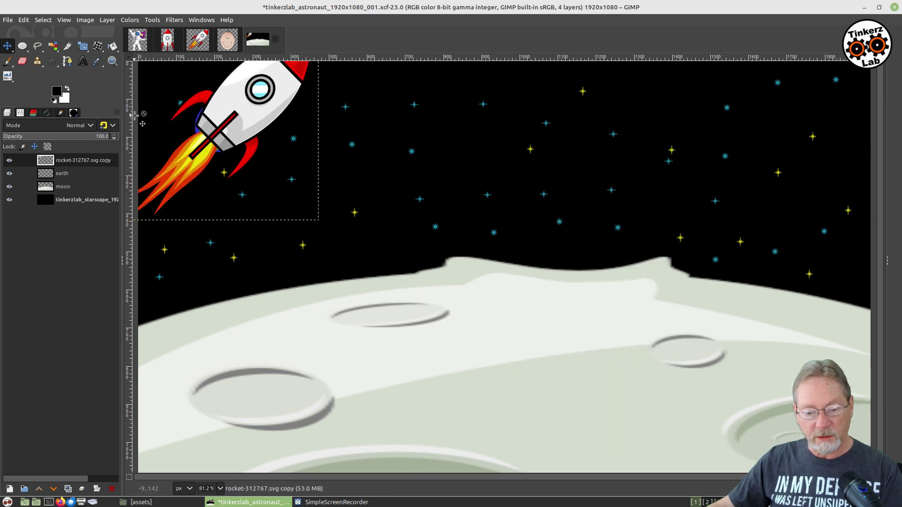
drag(242, 113, 678, 148)
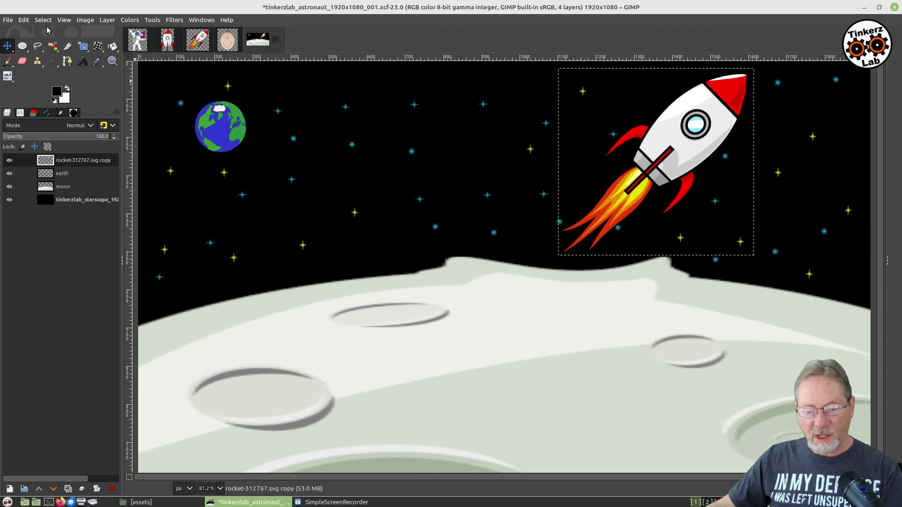
- Scale the rocket-312767 layer proportionally around its centre to 150 × 144 px
click(83, 46)
click(748, 73)
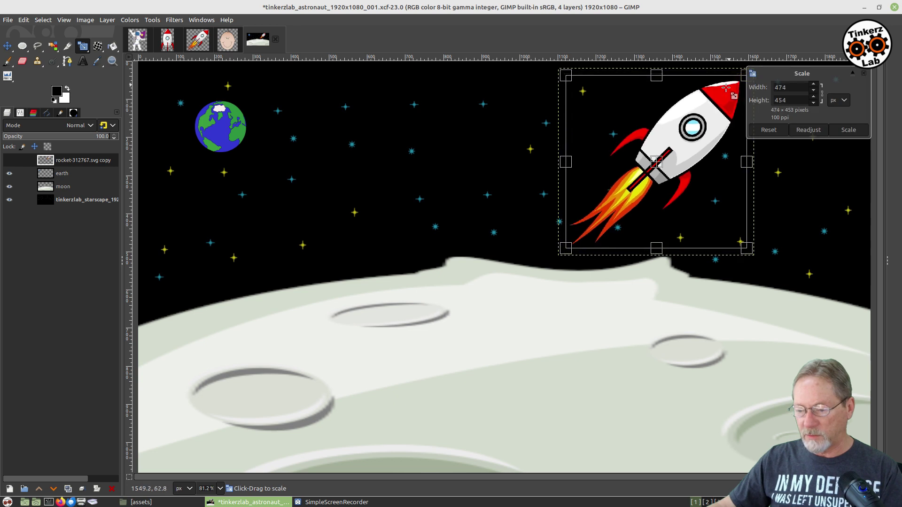
drag(563, 76, 550, 145)
click(848, 129)
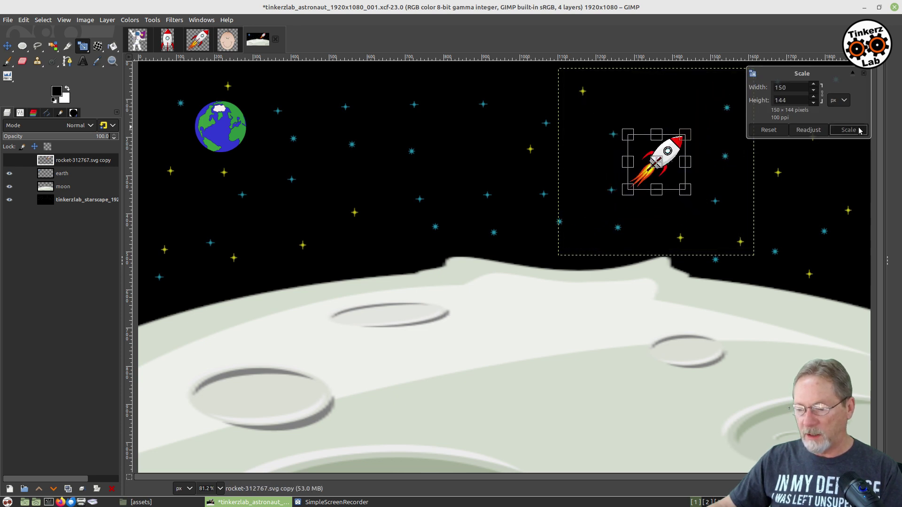
- Move the flying rocket farther into the sky's upper-right area and lock its layer's position and size
click(7, 45)
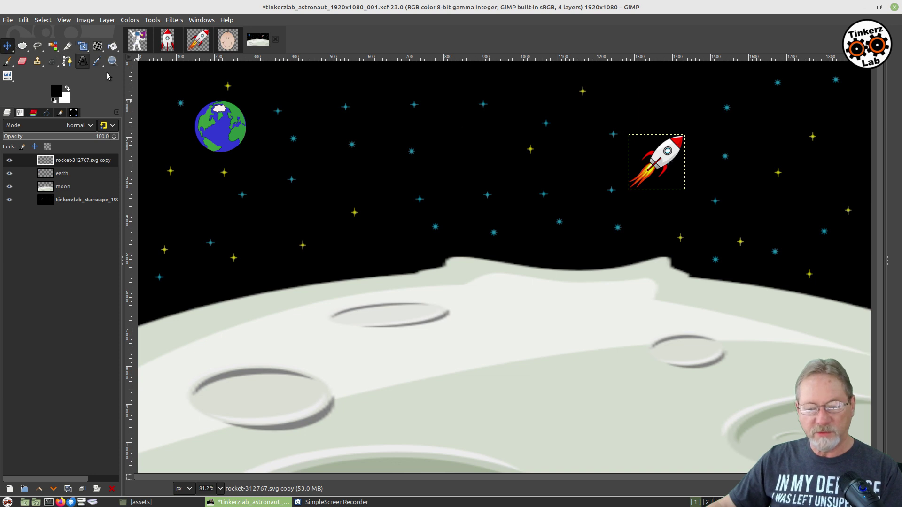
drag(672, 163, 753, 125)
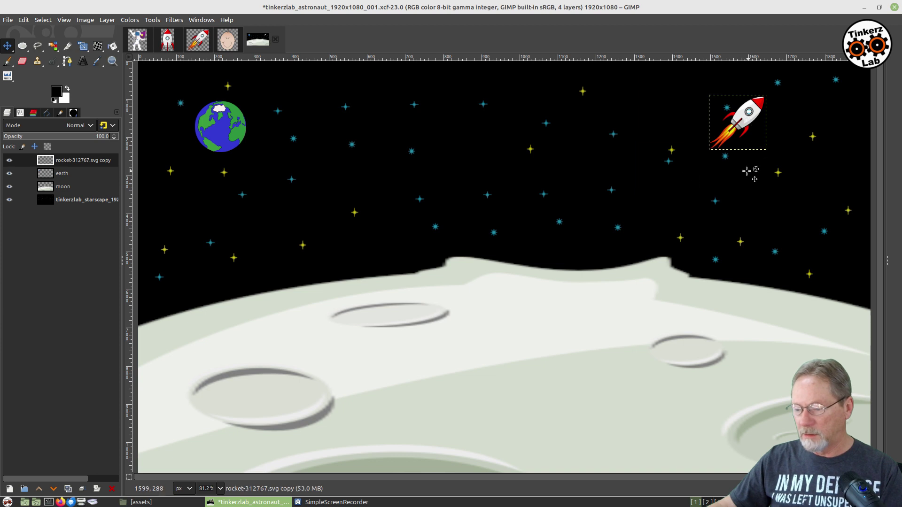
click(35, 146)
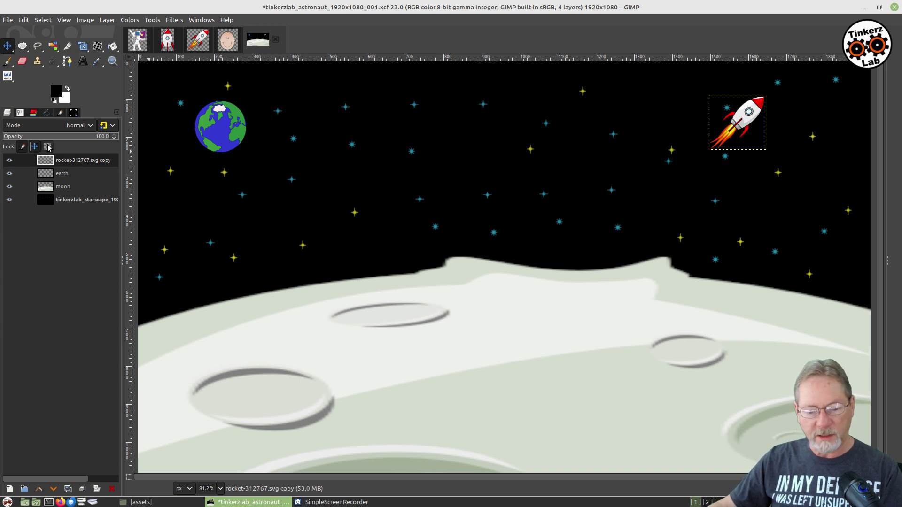
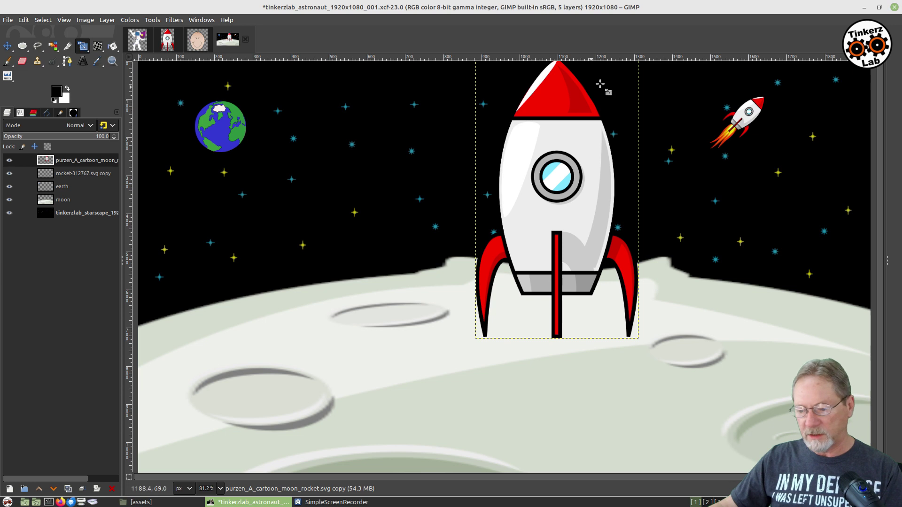
- Scale the purzen_A_cartoon_moon_rocket layer proportionally around its centre to 171 × 298 px
drag(604, 81, 548, 175)
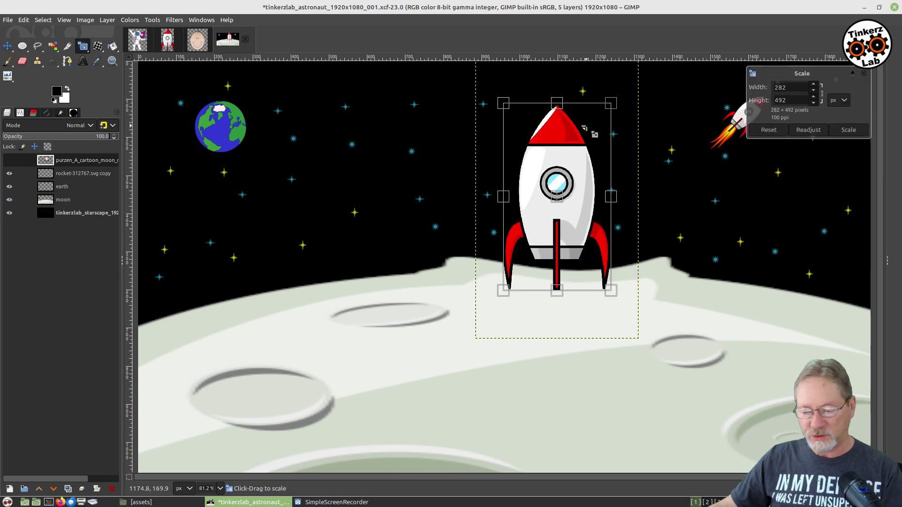
drag(615, 108, 560, 173)
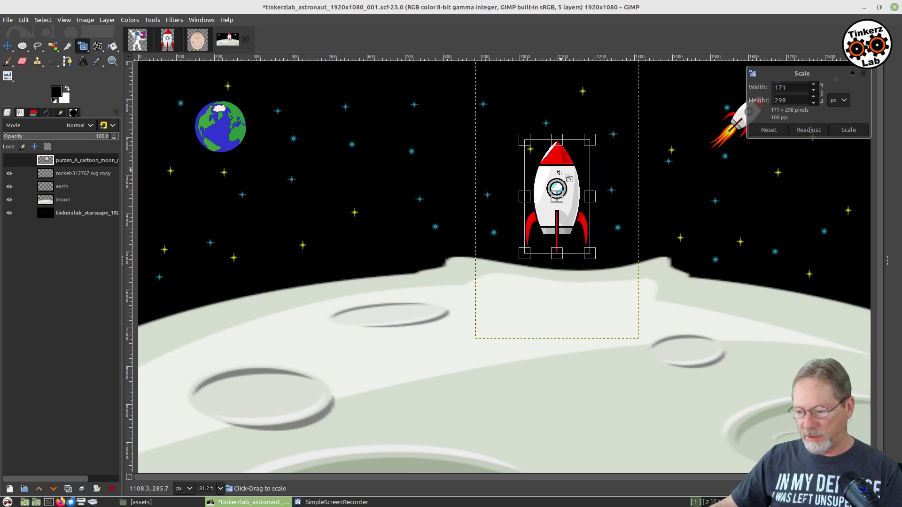
click(849, 130)
key(m)
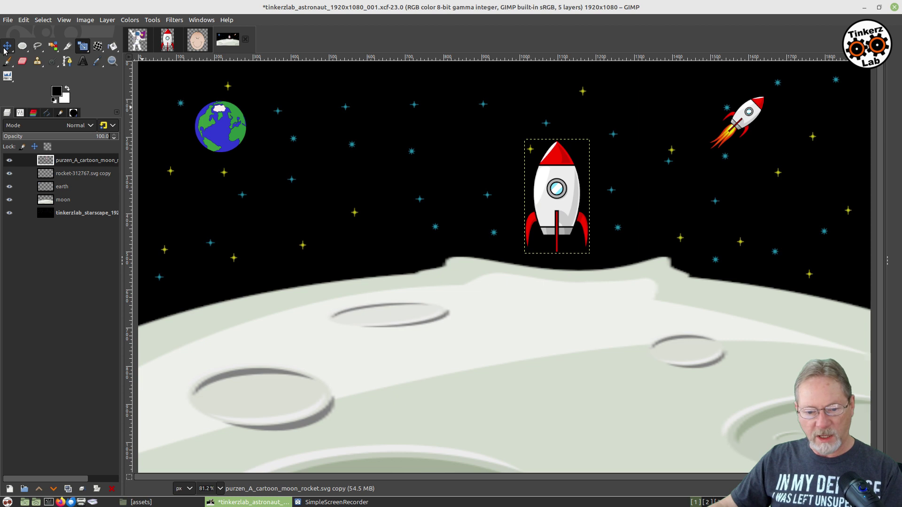
- Move the standing rocket down onto the moon's surface and lock its layer's pixels
drag(548, 198, 562, 226)
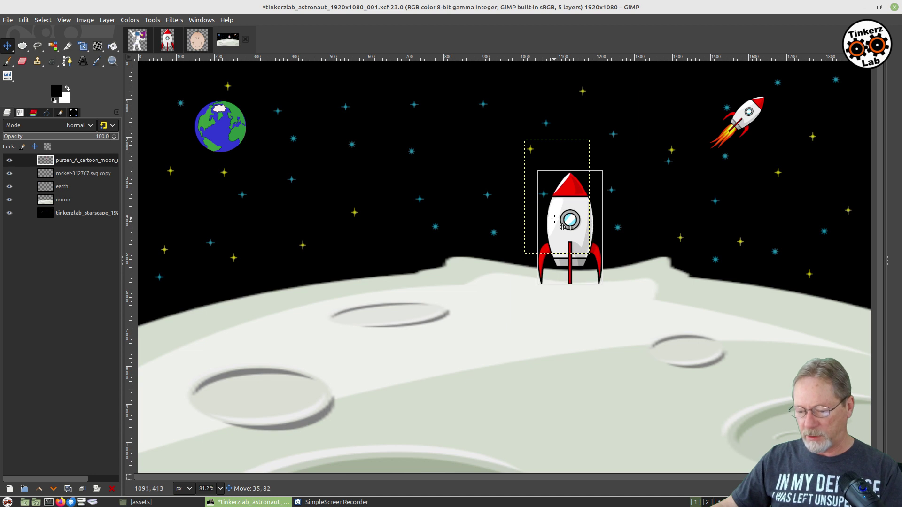
drag(562, 226, 562, 226)
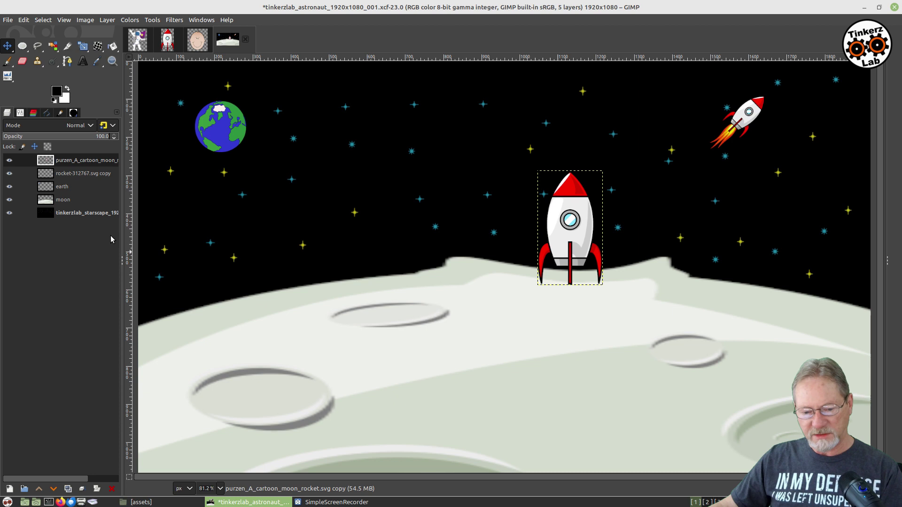
click(22, 147)
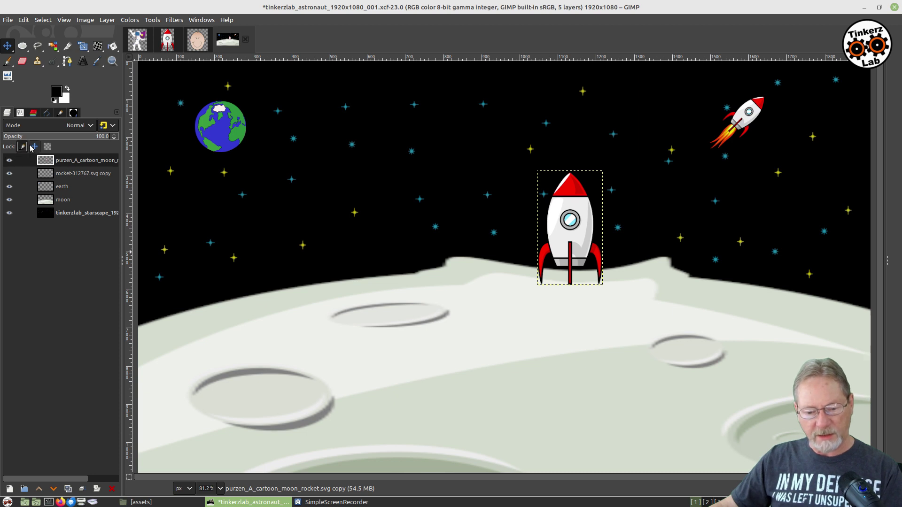
- Rename the standing rocket's layer as "rocket surface"
double_click(75, 160)
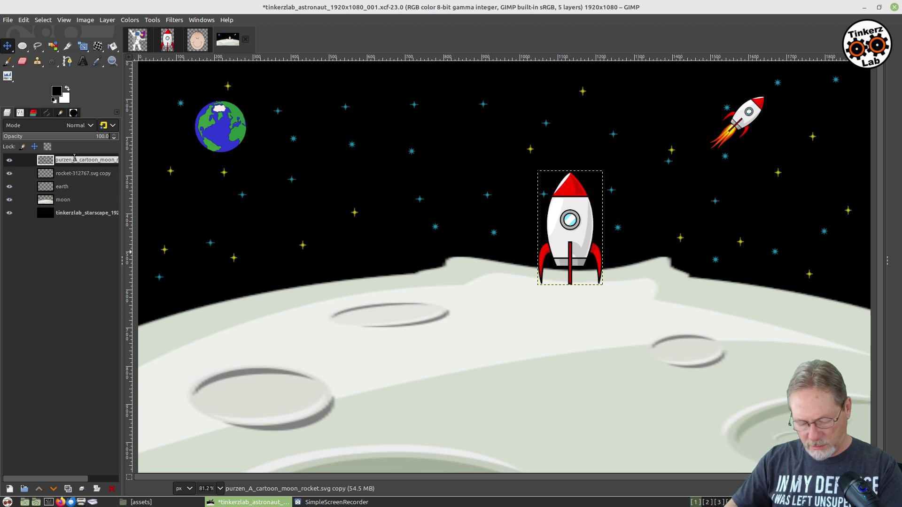
key(BackSpace)
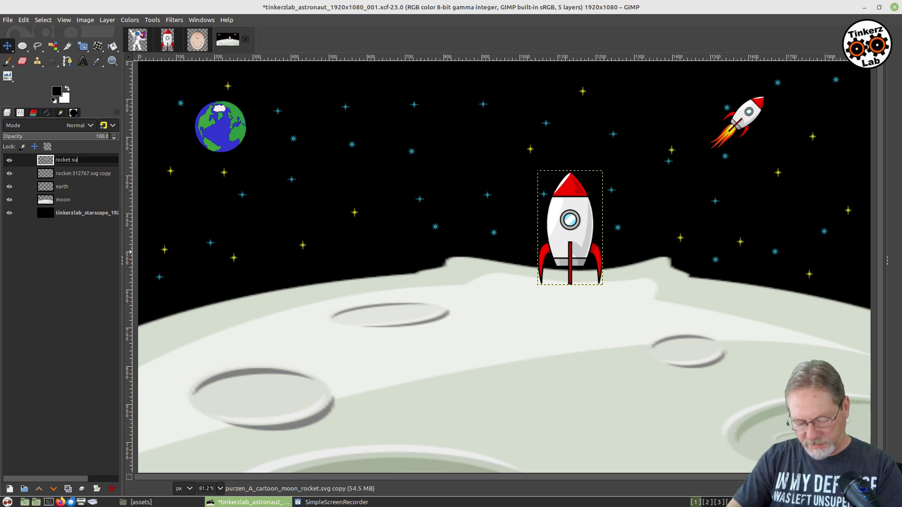
key(Return)
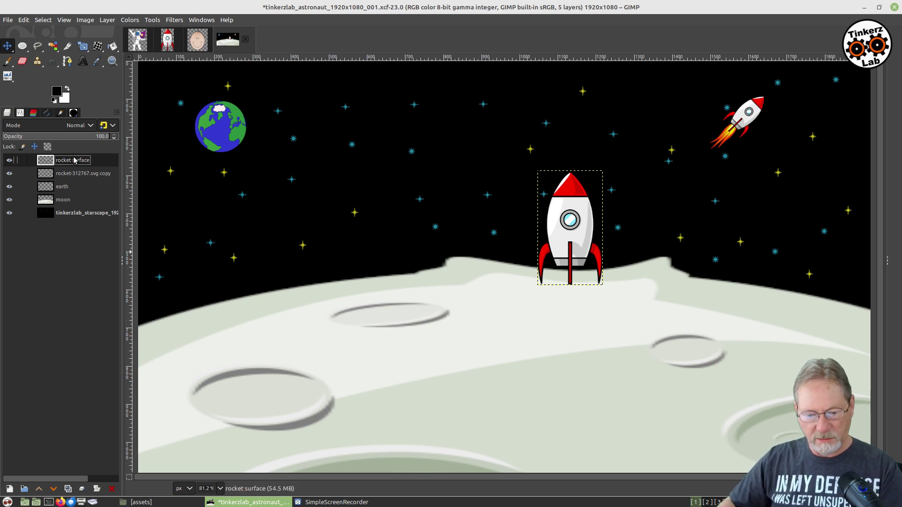
- Rename the rocket-312767 layer as "rocket flying" and reselect the rocket surface layer
click(67, 174)
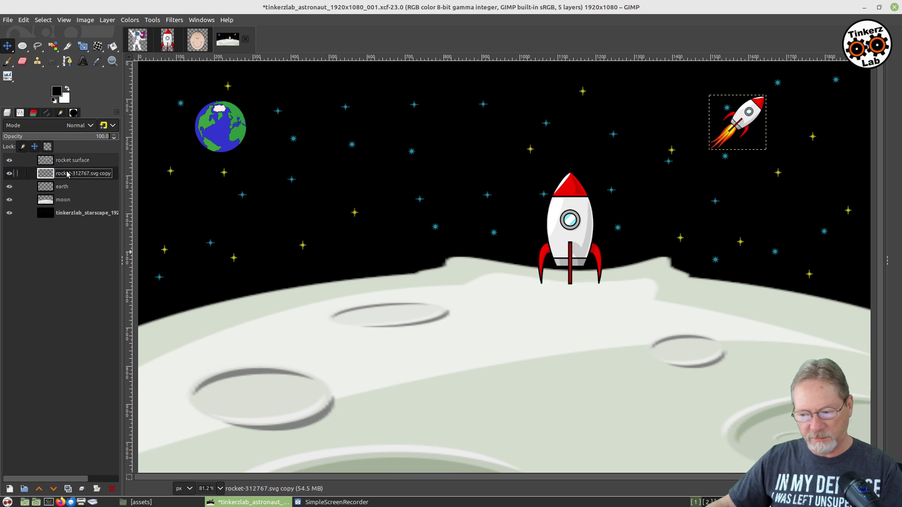
double_click(67, 174)
text(rocket flying)
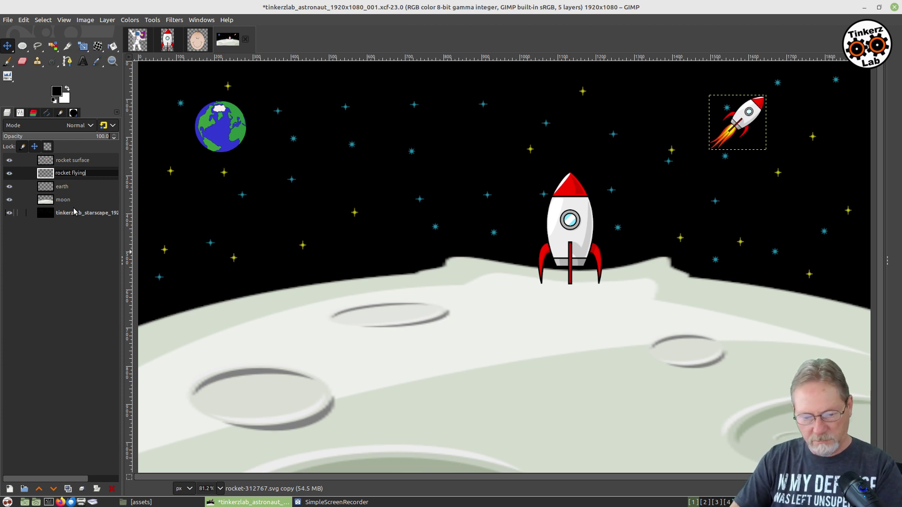
key(Return)
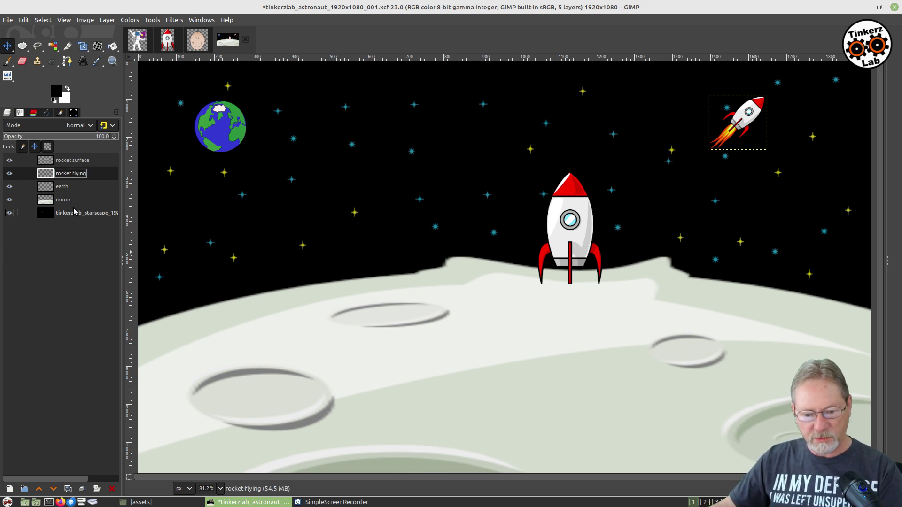
click(66, 160)
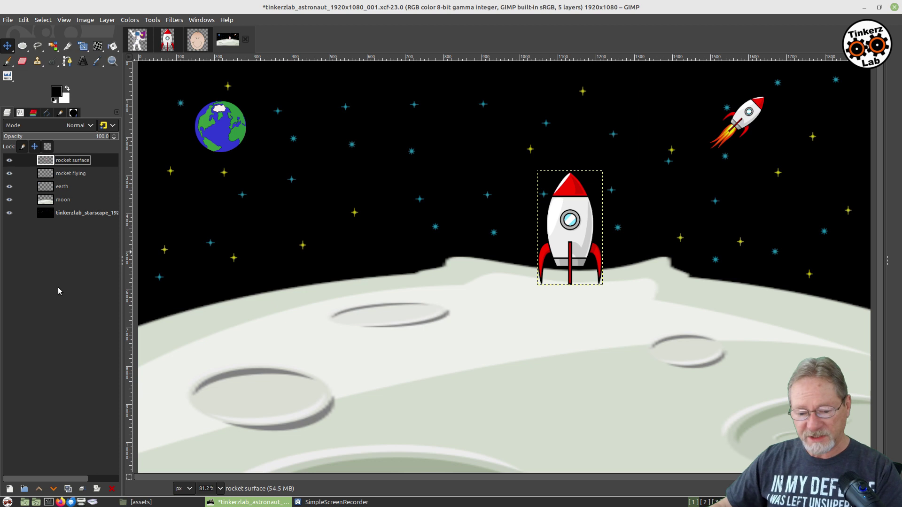
- Close the standing rocket's source image and copy the Cartoon-Astronaut artwork
click(169, 40)
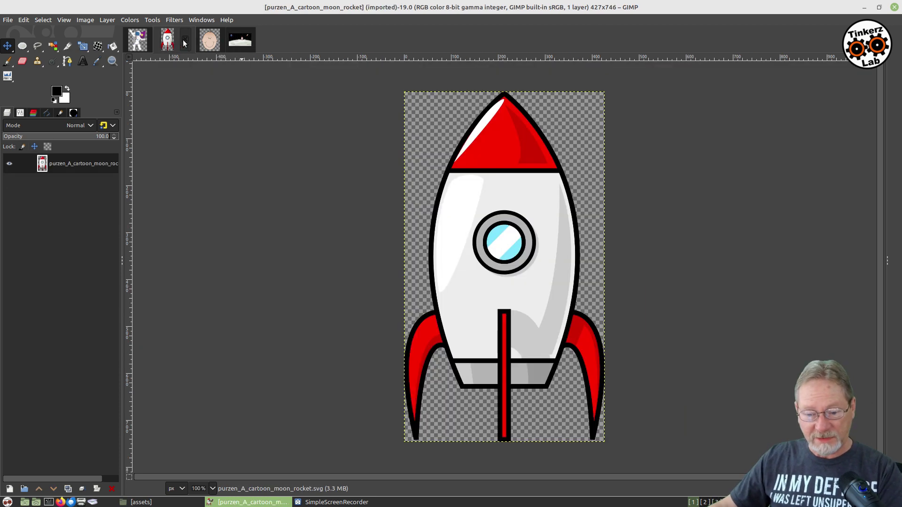
click(184, 40)
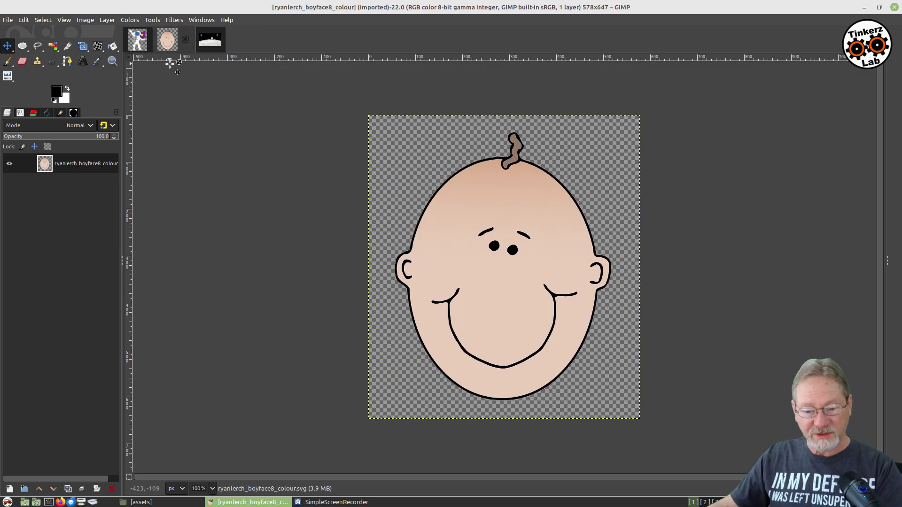
click(137, 40)
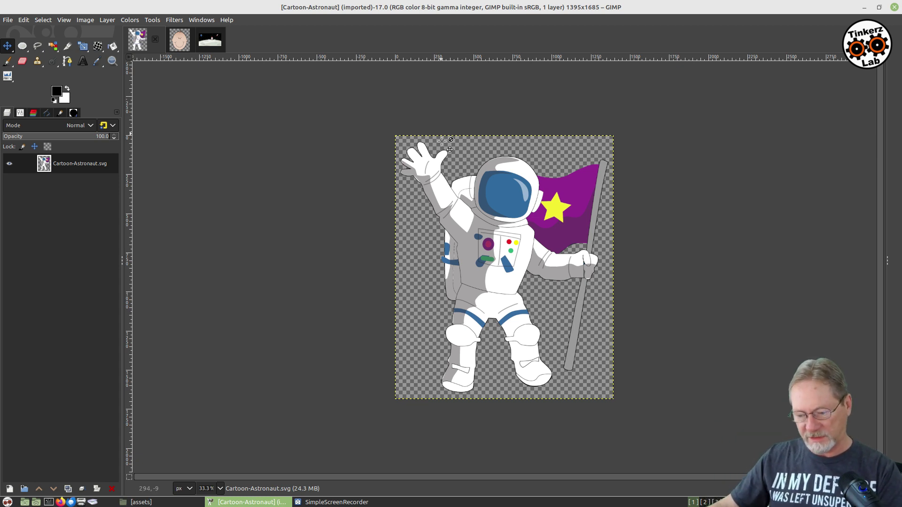
right_click(469, 188)
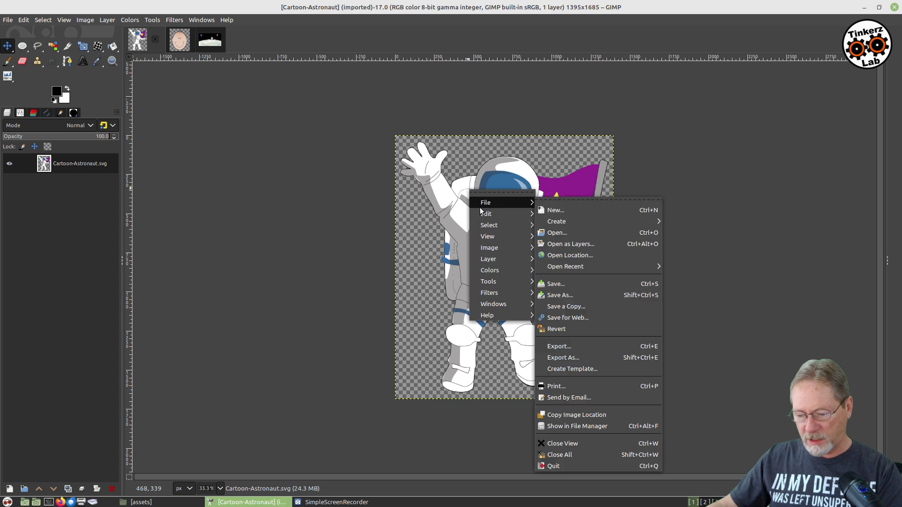
mouse_move(478, 214)
click(586, 268)
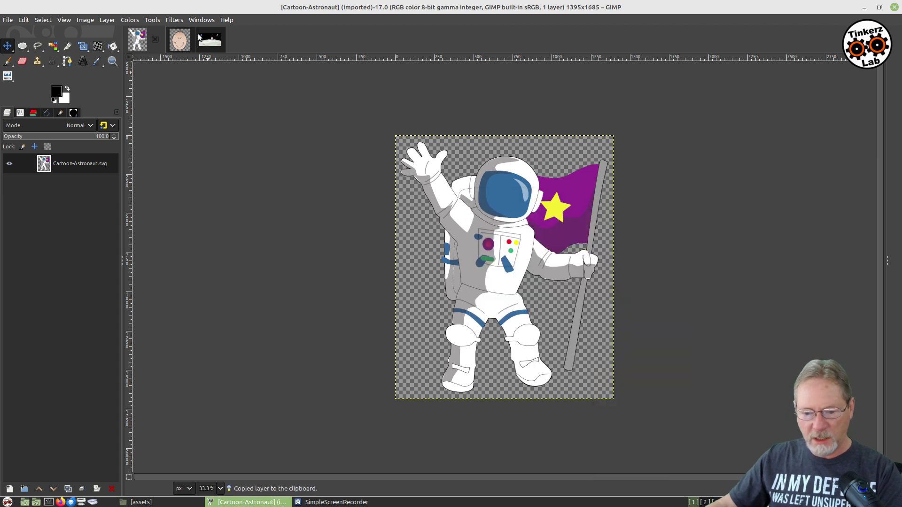
- Paste the astronaut as a new layer in the starscape composition and move it down toward the lower-left area
click(206, 40)
right_click(388, 158)
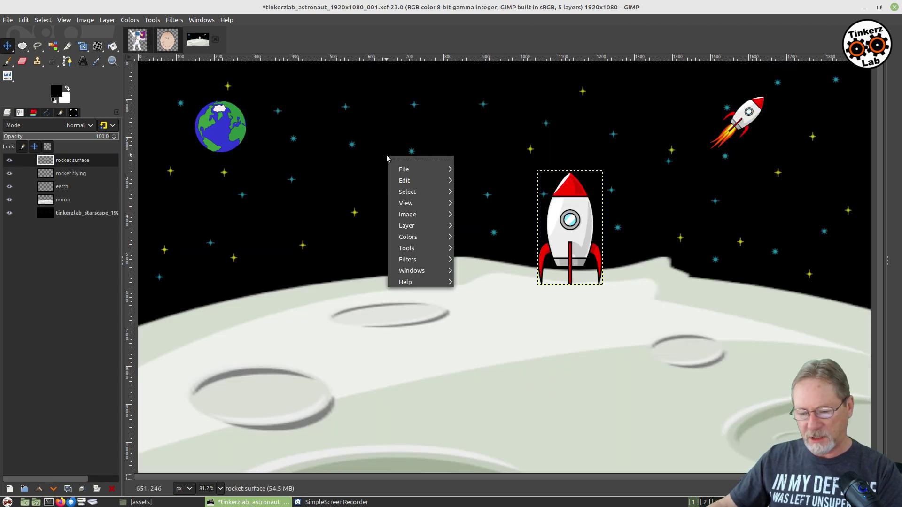
mouse_move(418, 182)
mouse_move(503, 307)
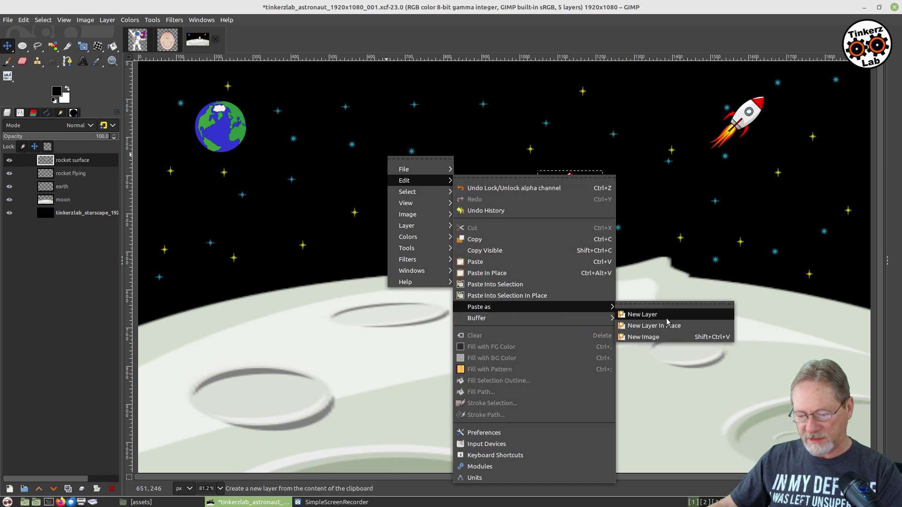
click(667, 315)
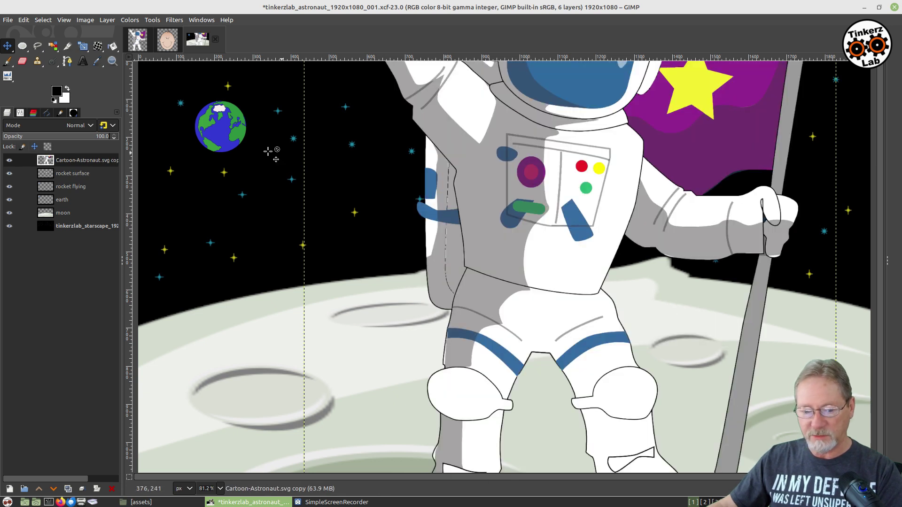
drag(601, 152, 364, 292)
- Scale the Cartoon-Astronaut layer proportionally around its centre to 666 × 804 px
key(shift+s)
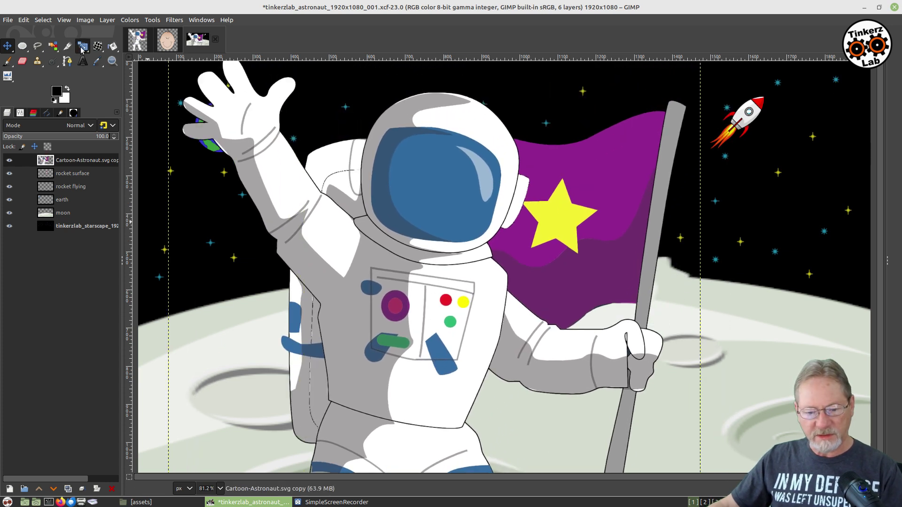
drag(682, 113, 519, 285)
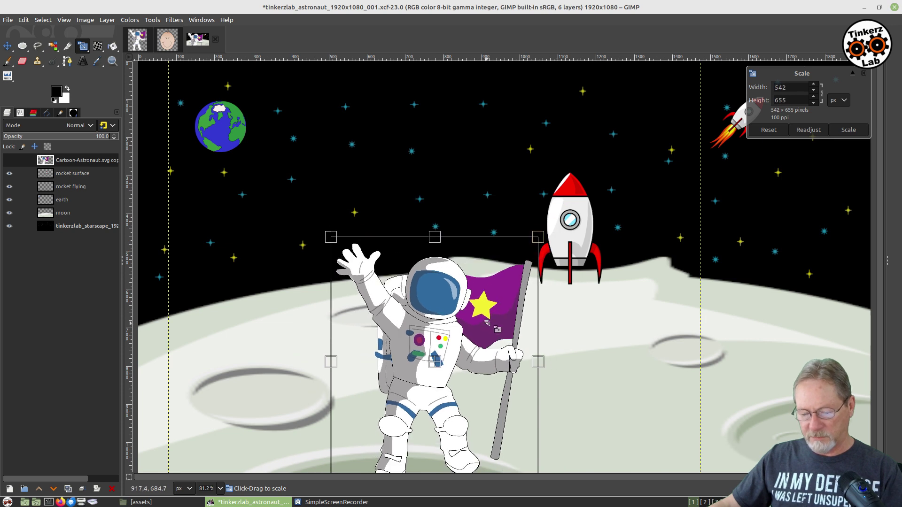
drag(428, 351, 367, 316)
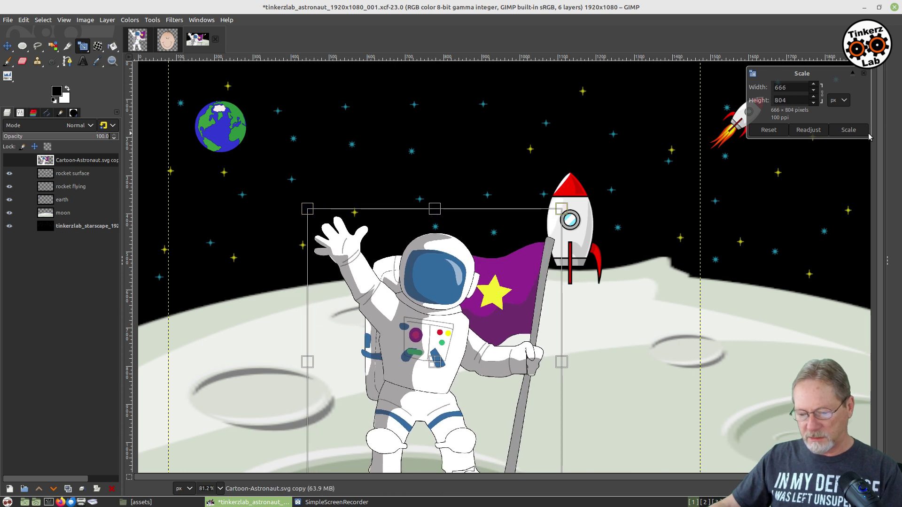
click(854, 131)
- Move the astronaut up and left so the whole figure stands on the moon, and rename its layer as "astronaut"
click(7, 45)
drag(410, 321, 363, 262)
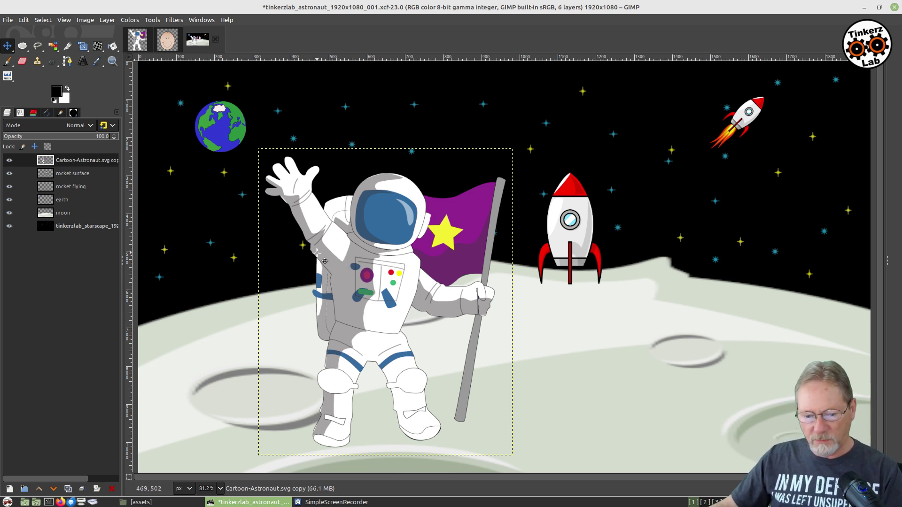
double_click(88, 160)
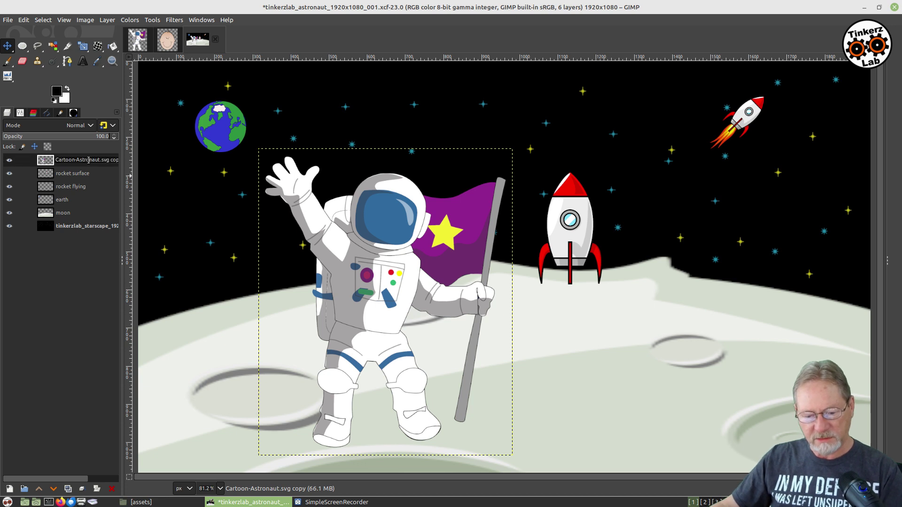
triple_click(89, 161)
text(astronaut)
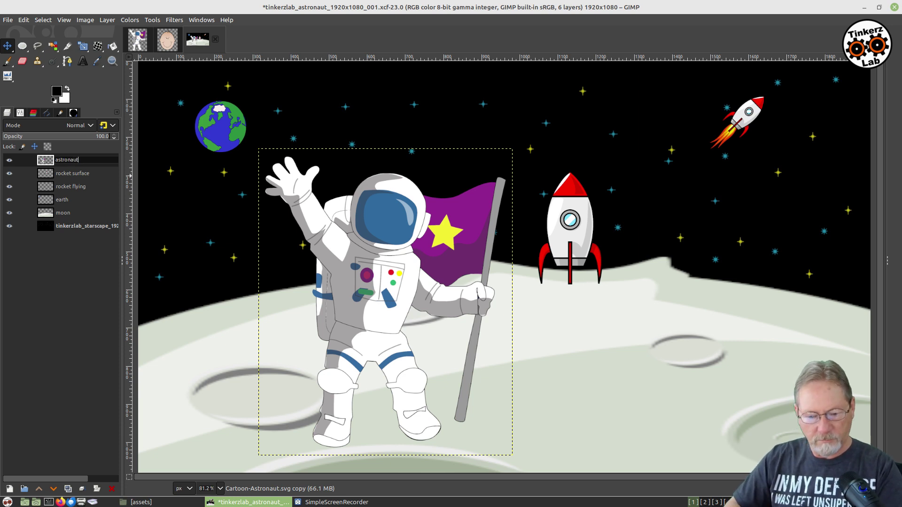
key(Return)
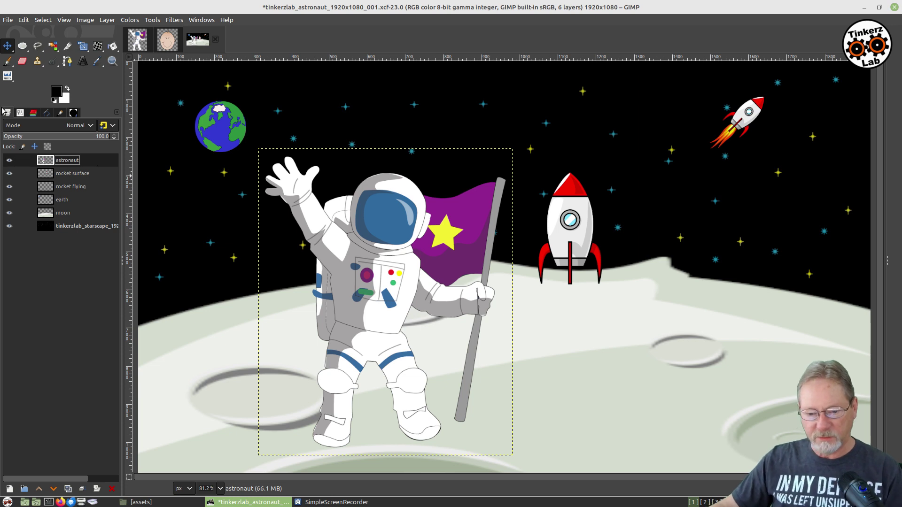
- Close the Cartoon-Astronaut source image, copy the boy face artwork, and return to the starscape composition
click(136, 38)
click(155, 39)
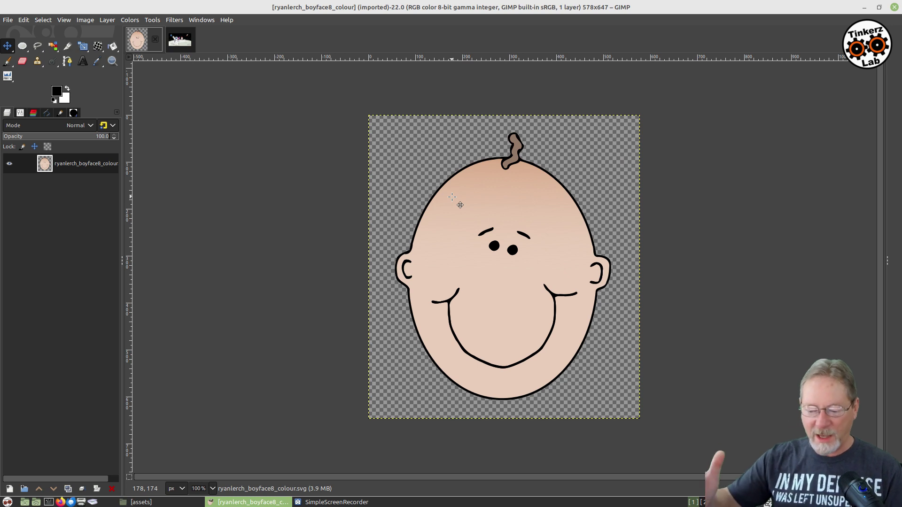
right_click(482, 208)
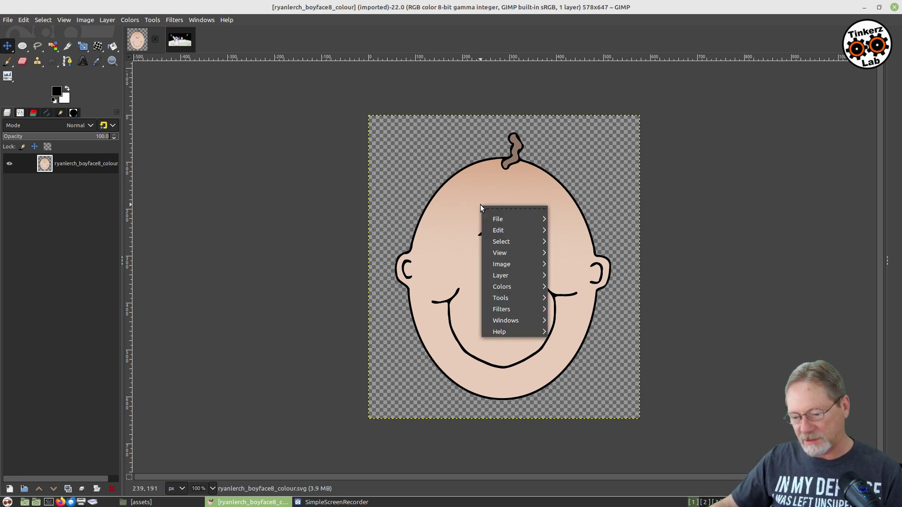
mouse_move(504, 230)
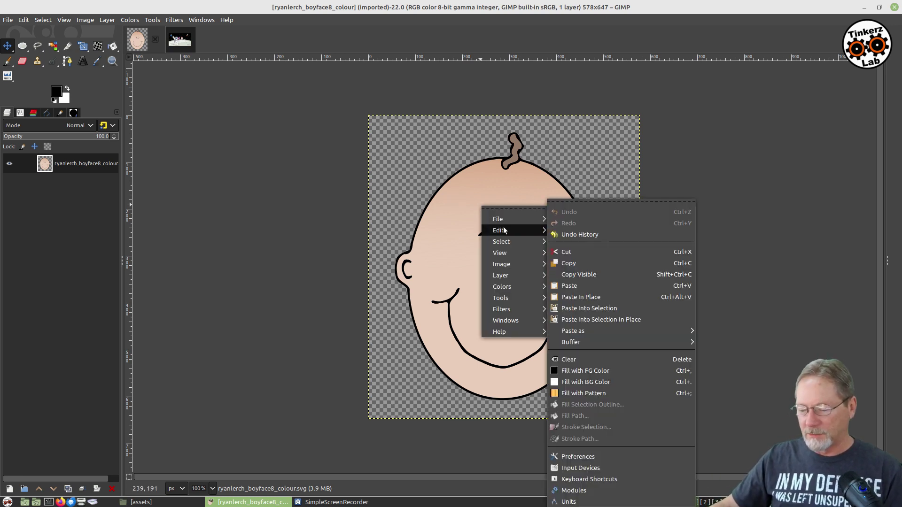
click(591, 263)
click(172, 42)
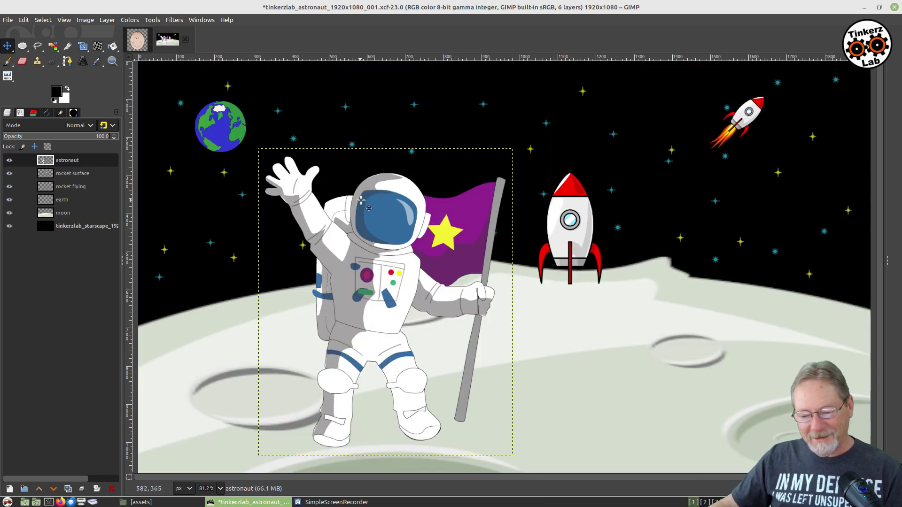
right_click(371, 241)
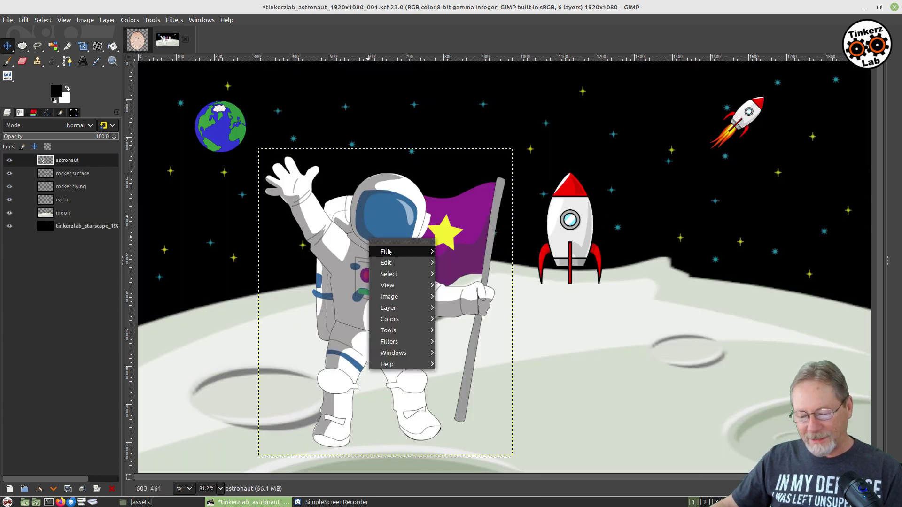
mouse_move(392, 267)
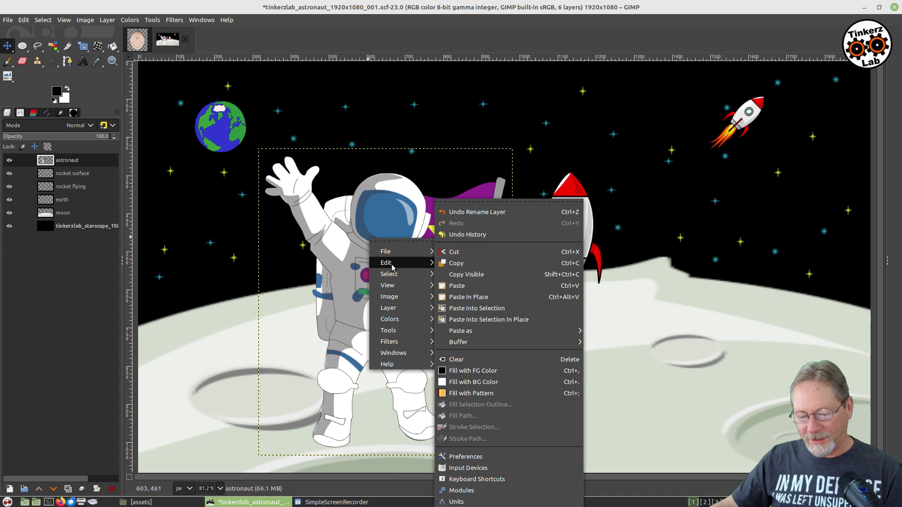
click(469, 286)
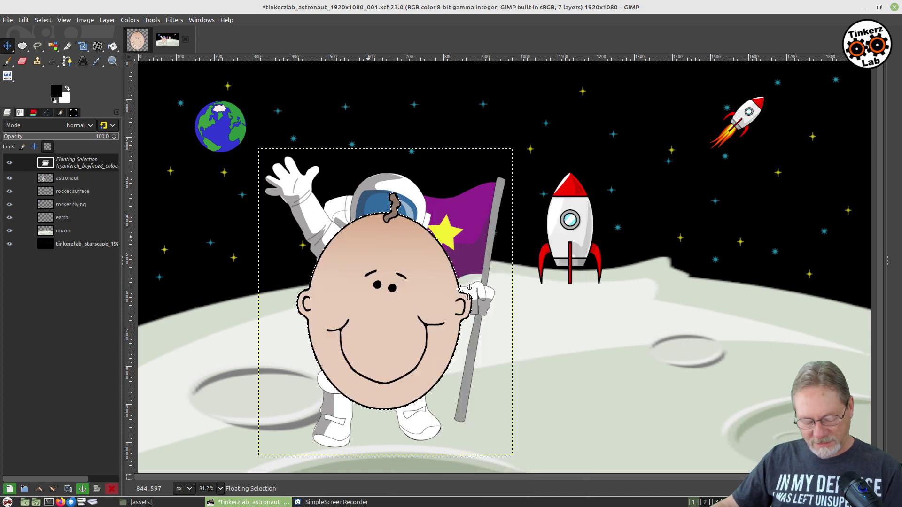
key(ctrl+z)
- Paste the copied boy face as a new layer above the astronaut
right_click(387, 230)
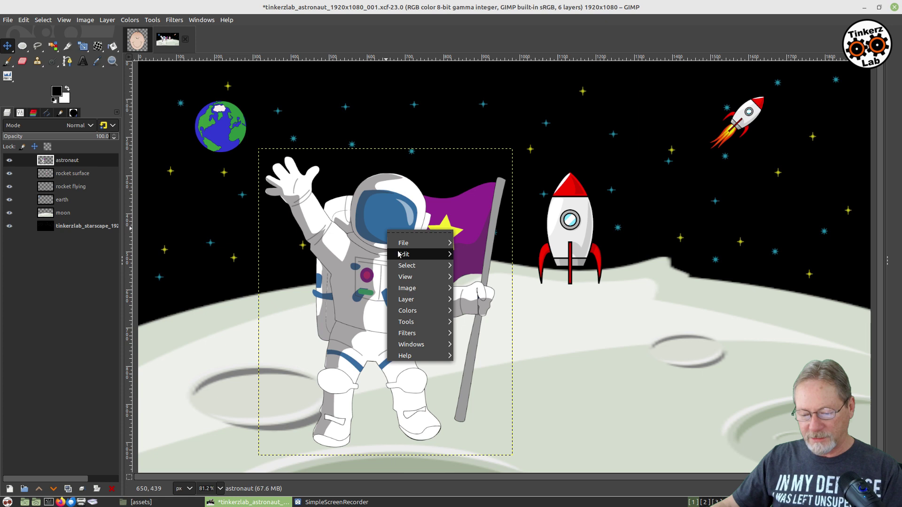
mouse_move(398, 254)
mouse_move(500, 332)
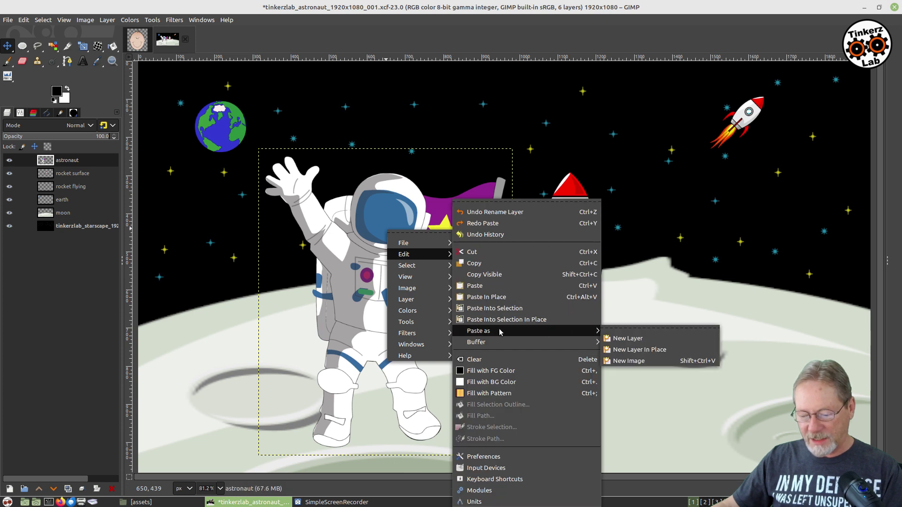
click(627, 339)
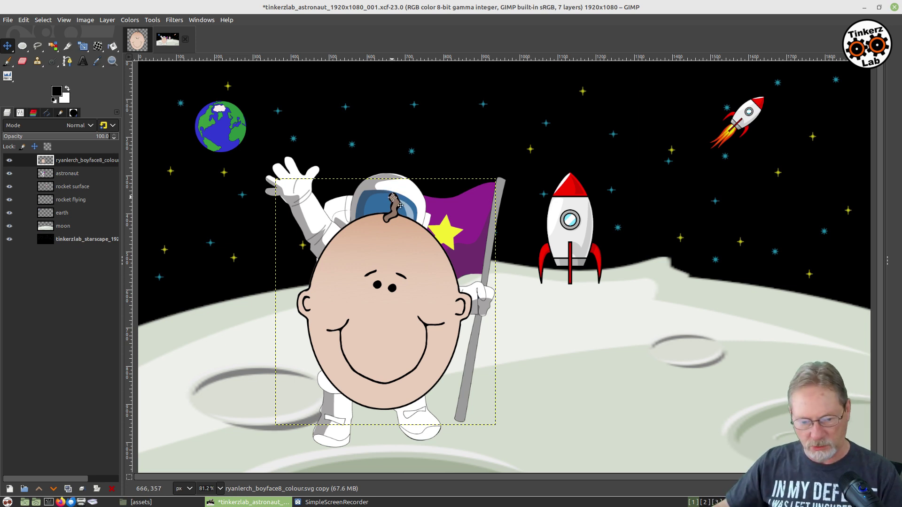
- Scale the boy face layer proportionally around its centre to 230 × 257 px and move it up over the astronaut's helmet visor
click(83, 46)
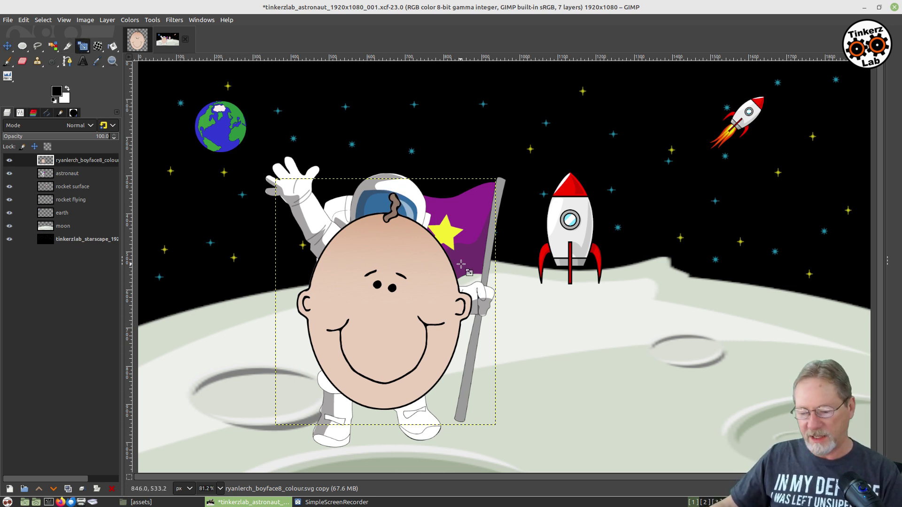
drag(471, 211, 400, 276)
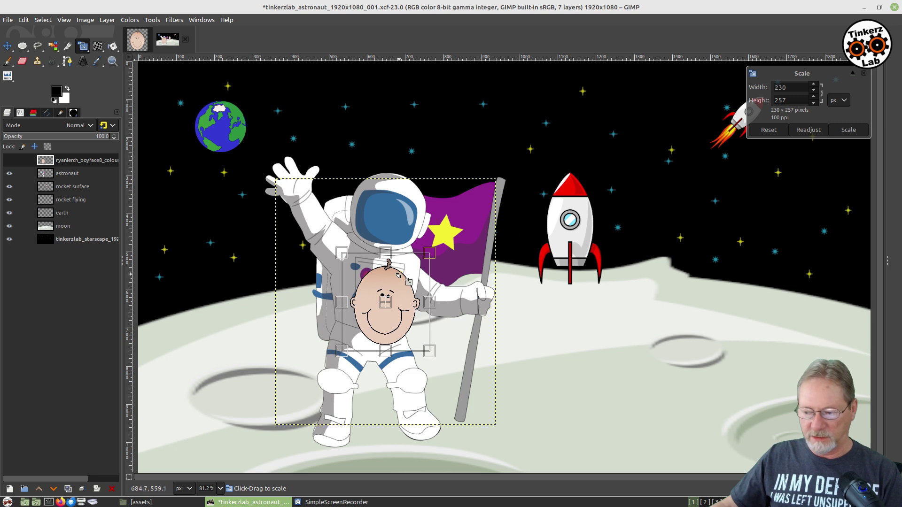
click(847, 129)
click(7, 45)
drag(392, 312, 390, 231)
- Rotate the boy face slightly clockwise in two passes to match the helmet's tilt, using 2.50° for the second
click(84, 46)
click(123, 60)
drag(410, 193, 412, 195)
click(848, 143)
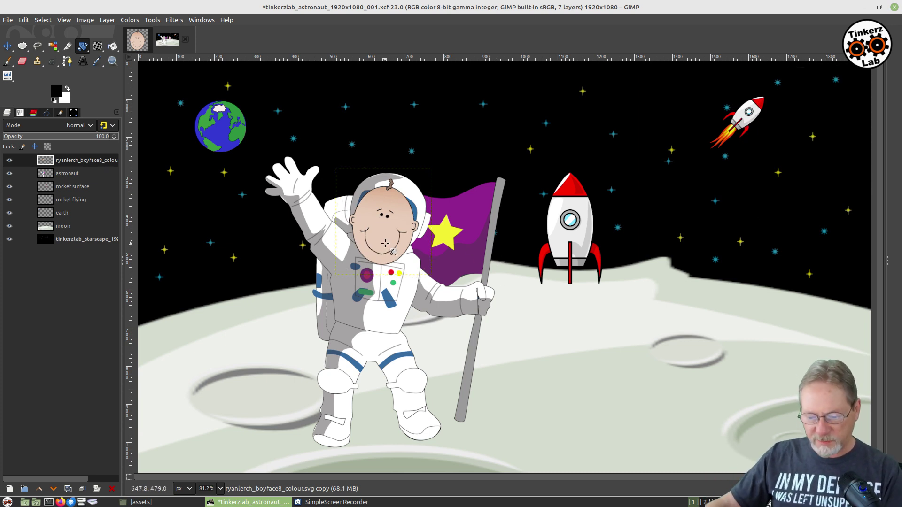
drag(408, 209, 404, 211)
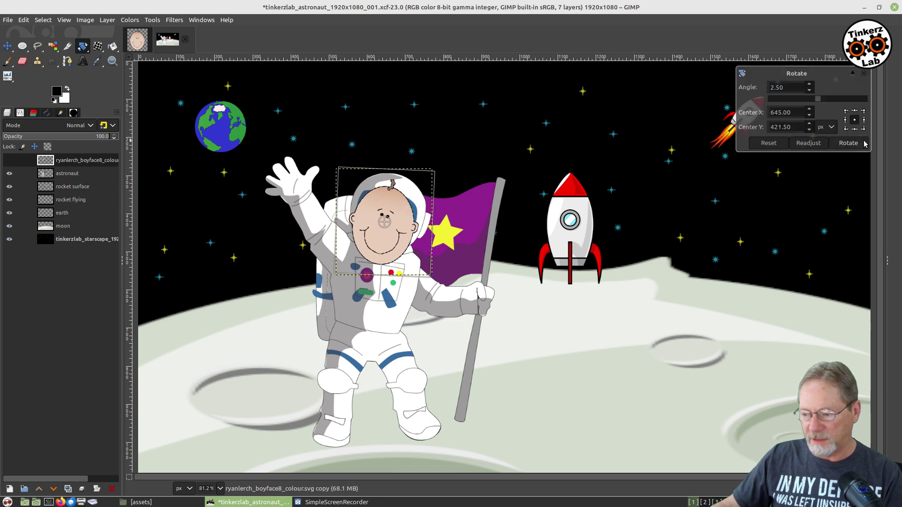
click(848, 143)
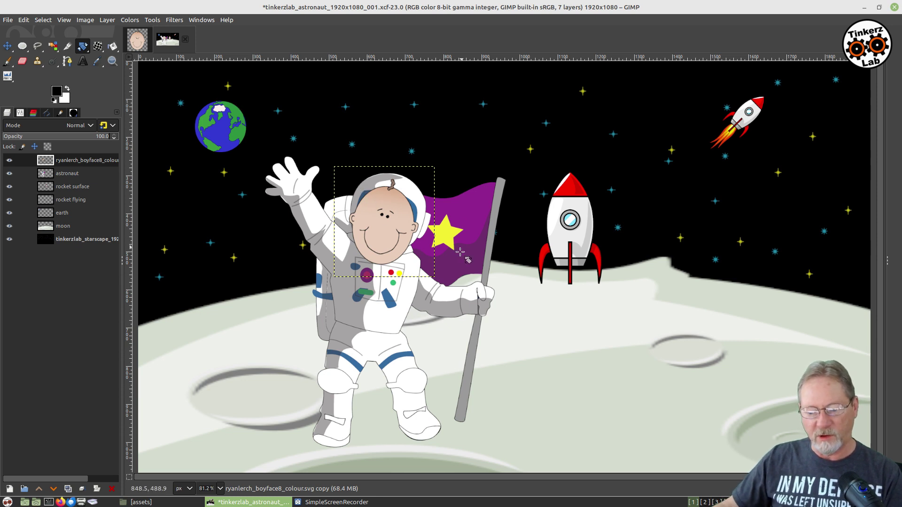
- Scale the boy face around its centre to 214 × 236 px and move it slightly up and right within the visor
click(82, 46)
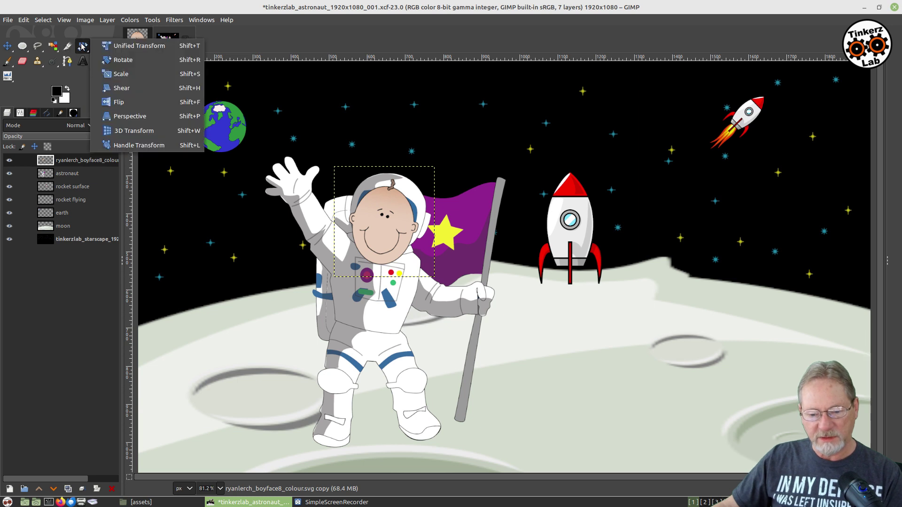
click(115, 74)
click(392, 210)
drag(392, 210, 383, 213)
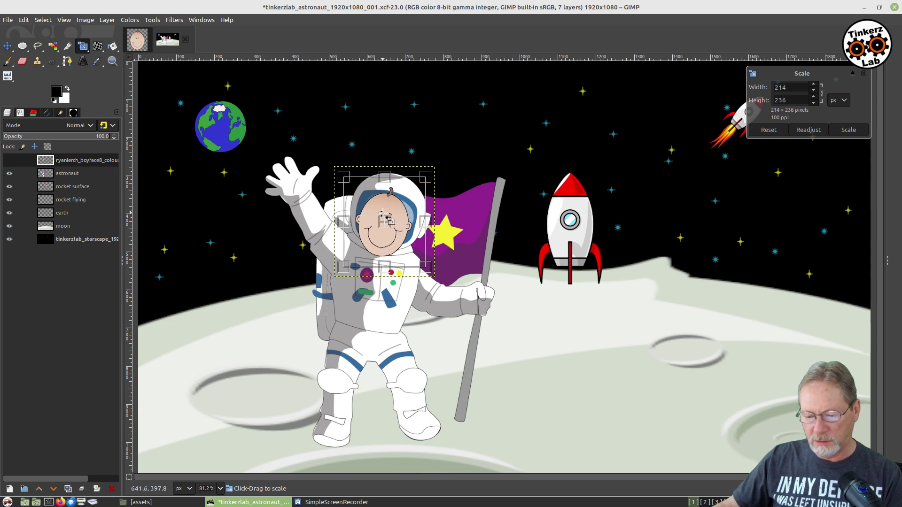
click(846, 130)
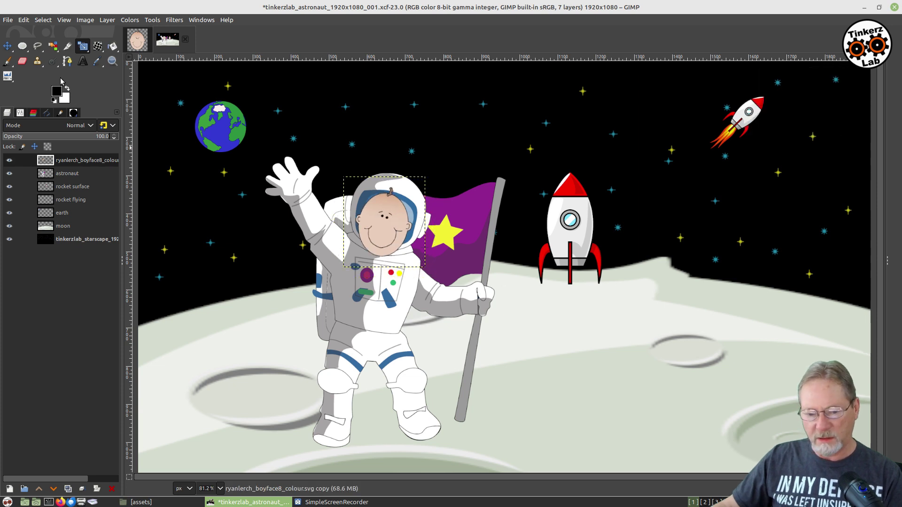
click(7, 45)
drag(372, 236, 374, 228)
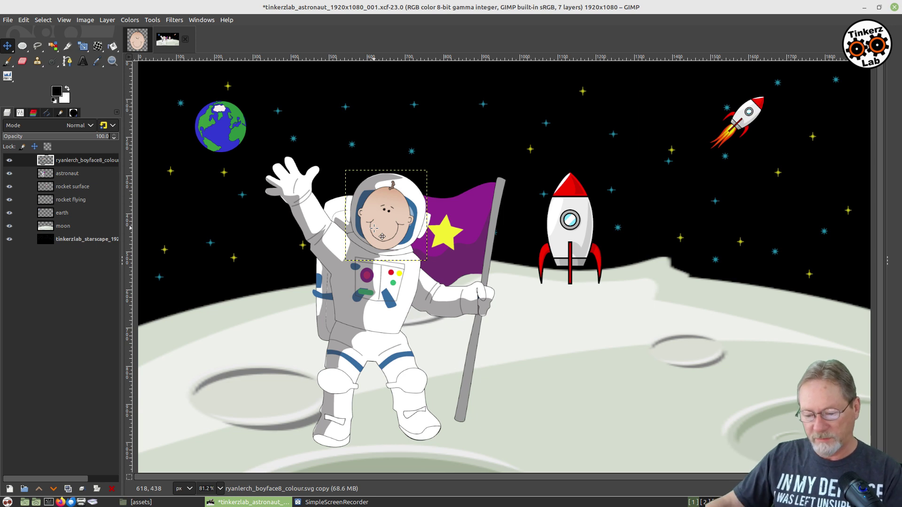
- Scale the boy face layer around its centre to 196 × 217 px so it fits inside the helmet visor
key(shift+s)
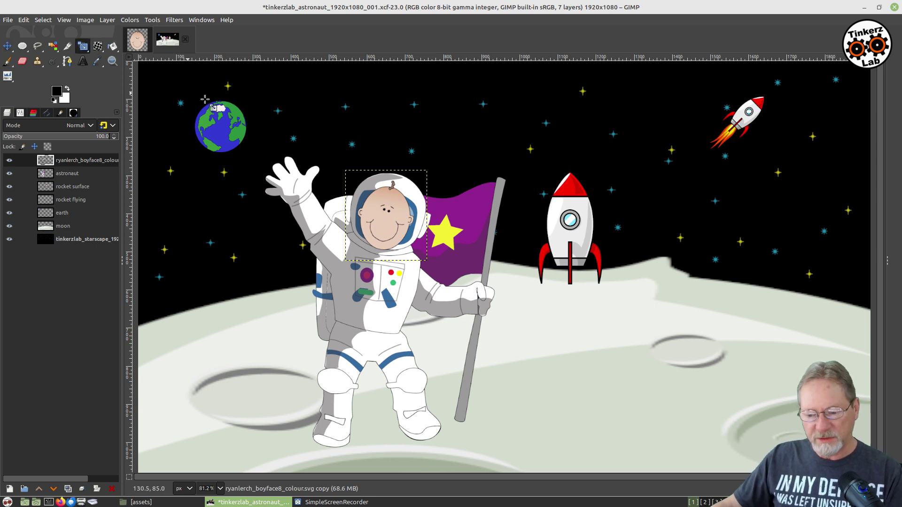
click(402, 197)
drag(402, 197, 401, 211)
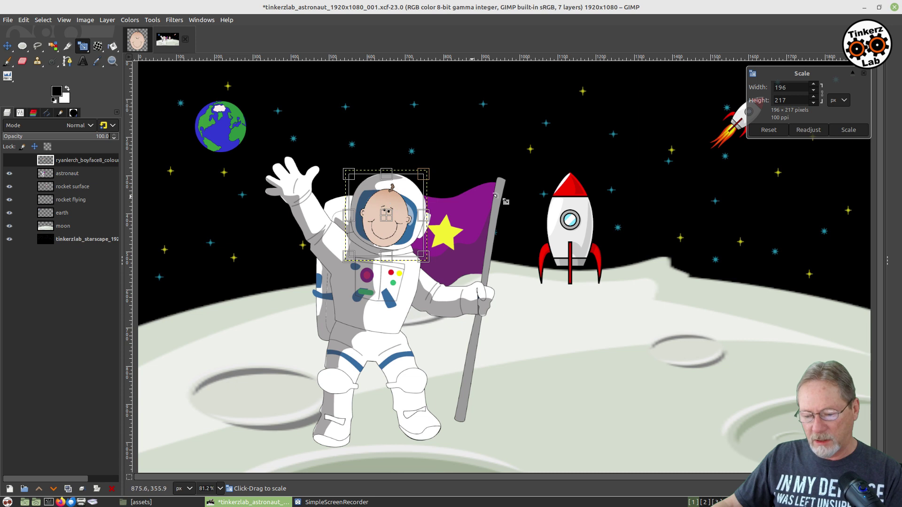
click(848, 131)
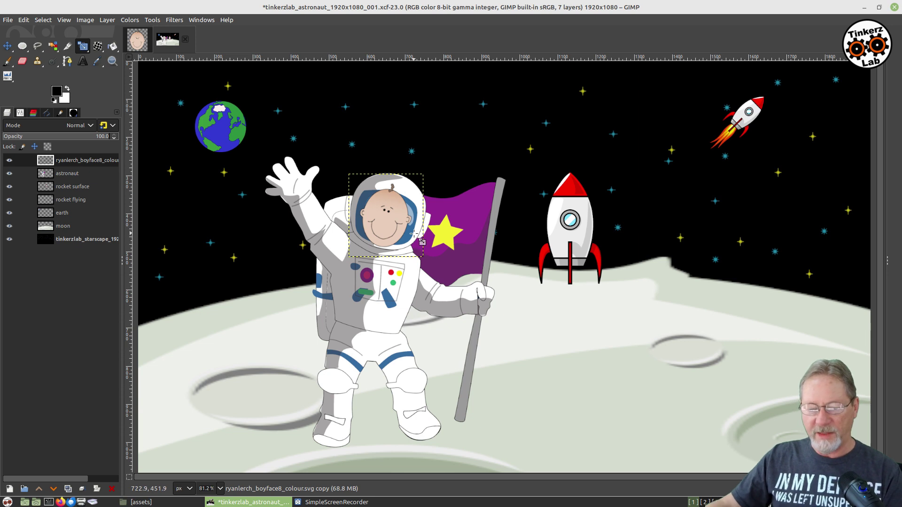
- Rename the boy face layer as "baby face"
double_click(78, 161)
click(78, 160)
text(b)
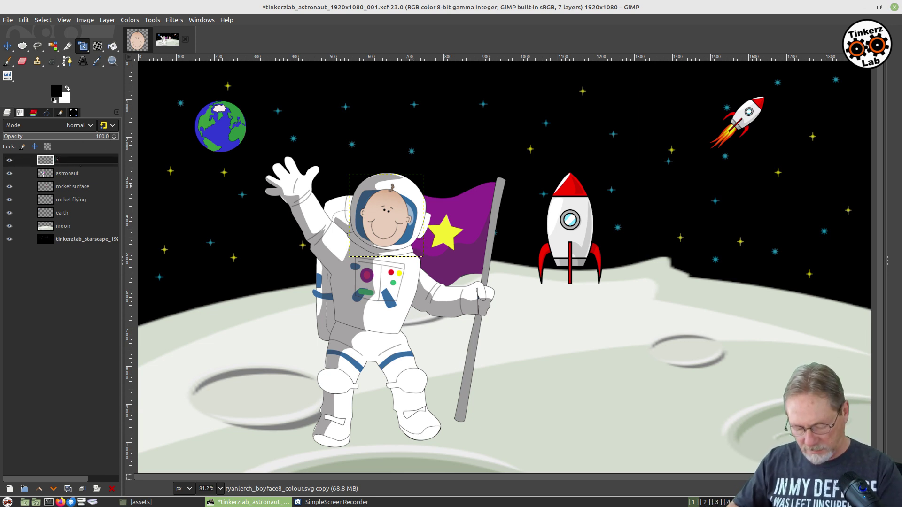
text(by)
key(BackSpace)
text(a)
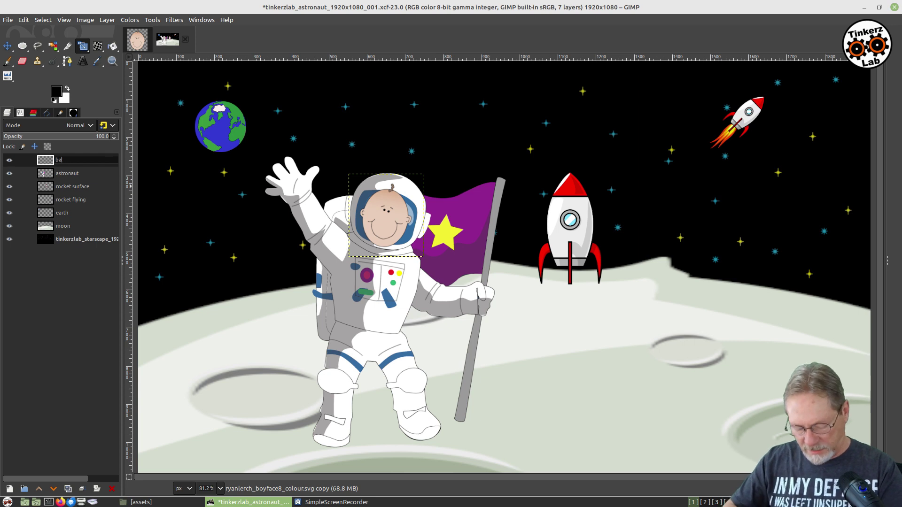
text(by face)
key(Return)
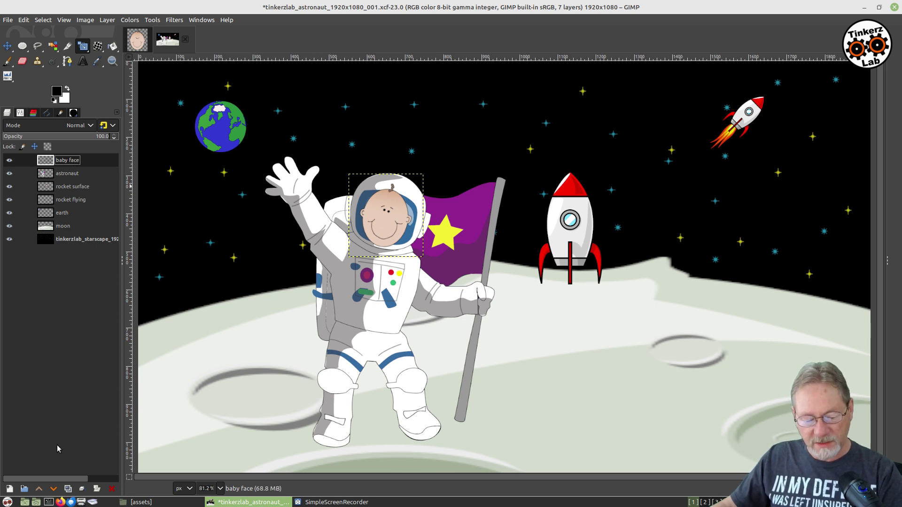
- Move the baby face layer beneath the astronaut layer and make the astronaut layer active
click(52, 489)
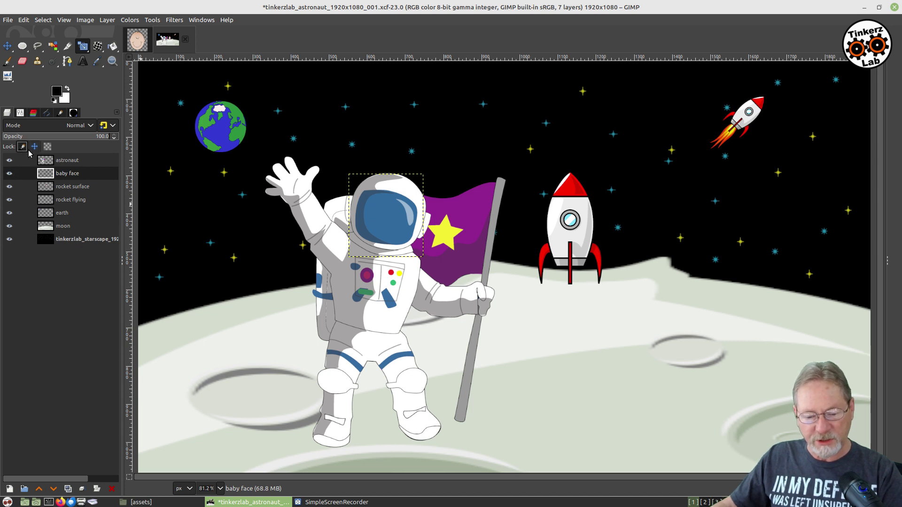
click(47, 147)
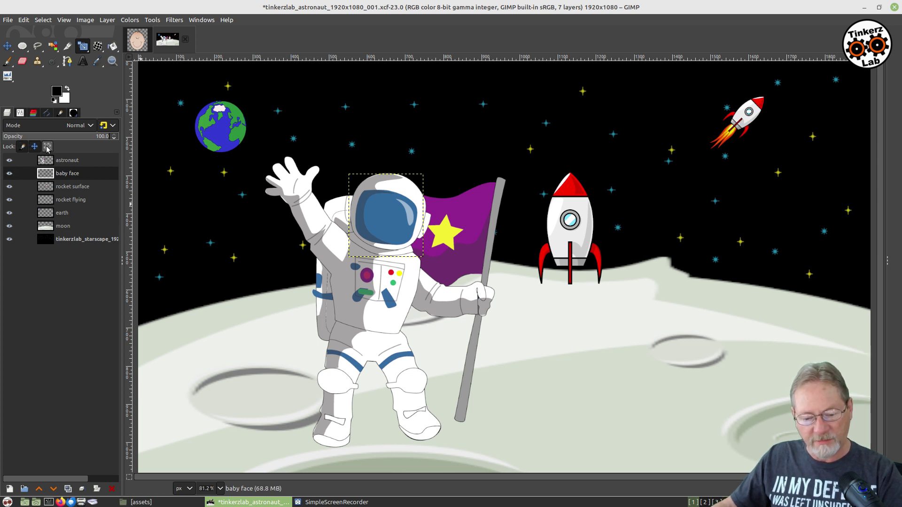
click(73, 160)
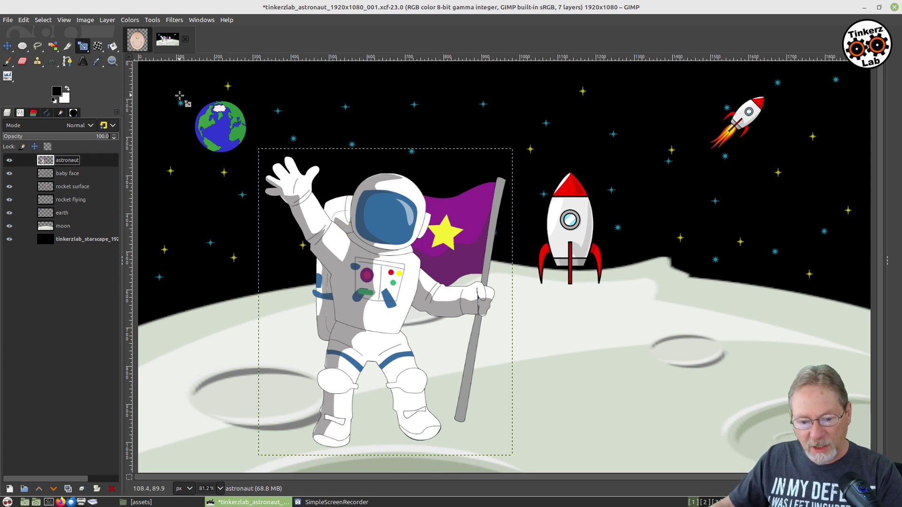
- Trace the helmet's blue visor with a closed, straight-sided path of eight anchors and create a selection from it
click(113, 62)
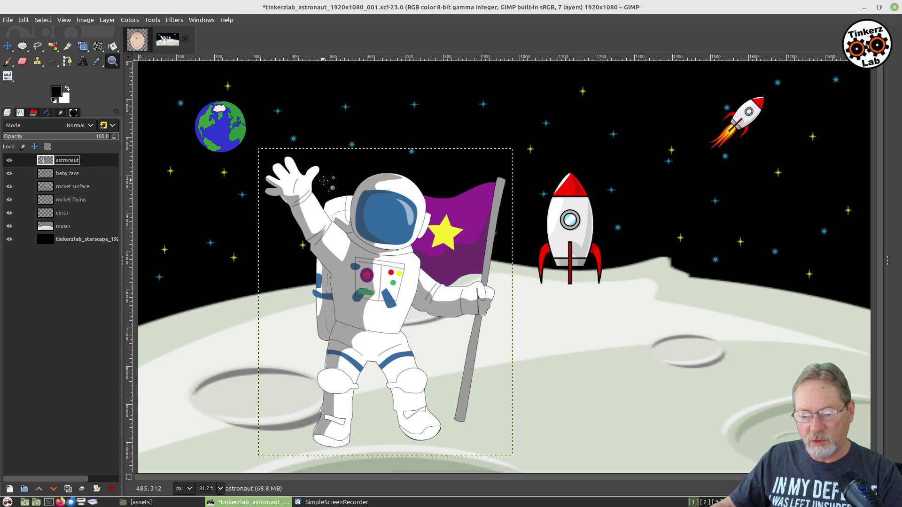
drag(318, 168, 453, 270)
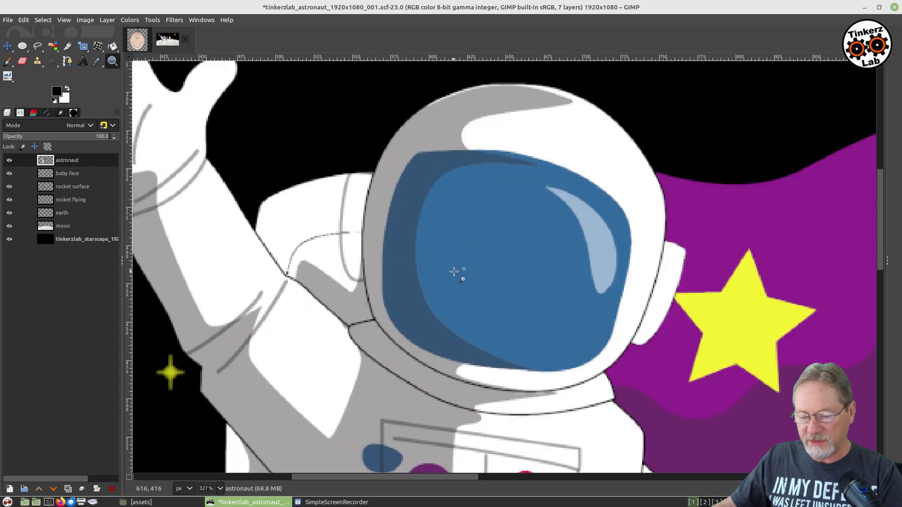
key(e)
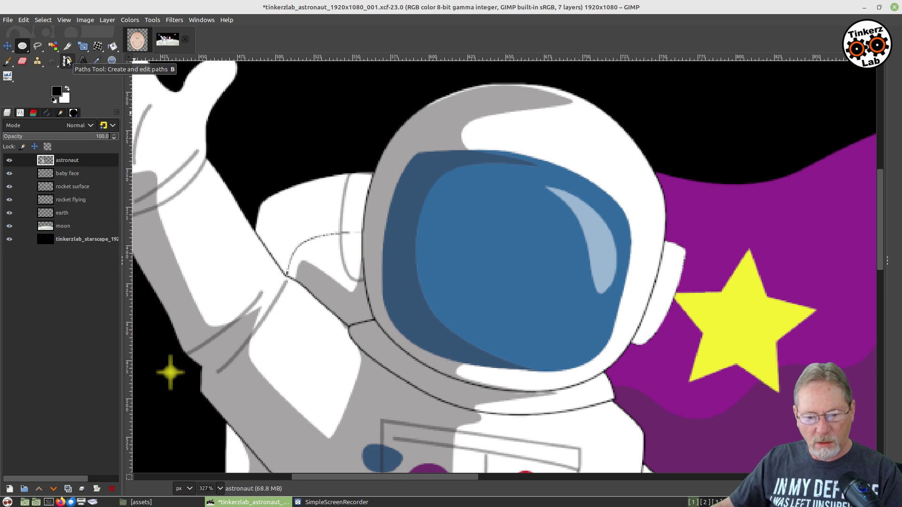
click(67, 61)
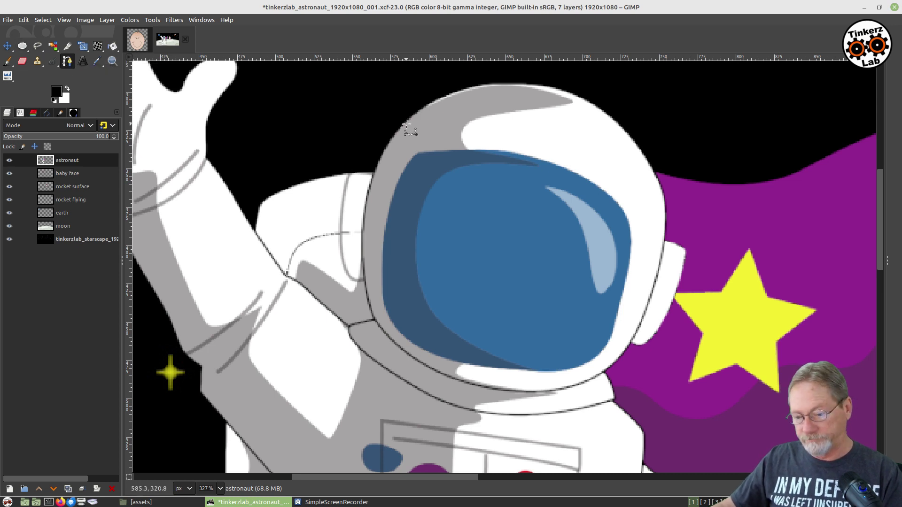
click(419, 153)
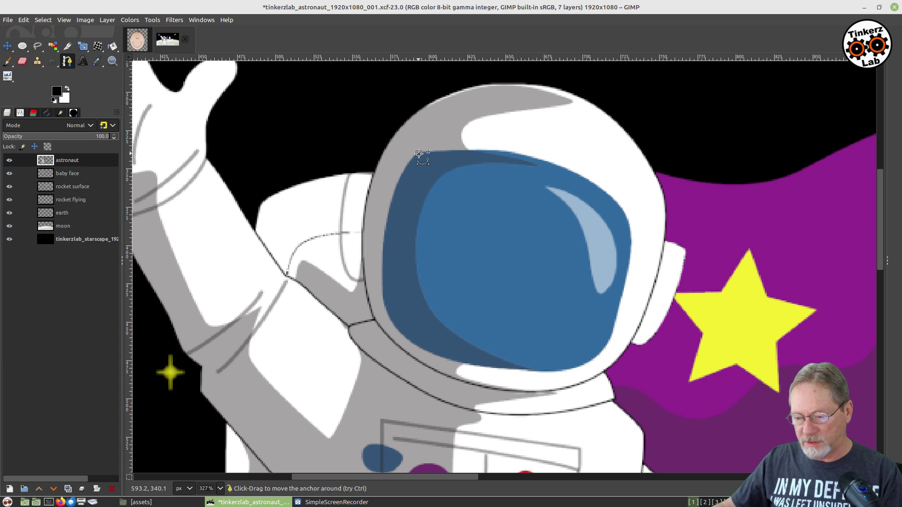
click(522, 154)
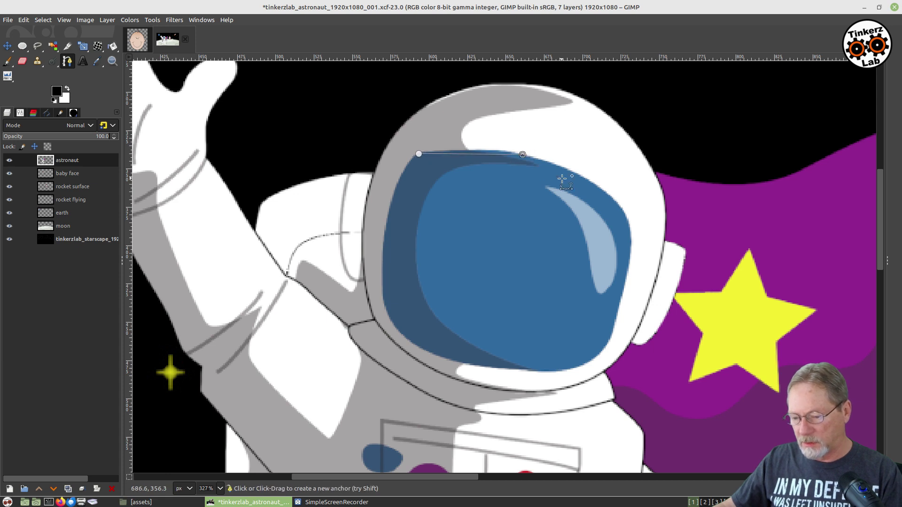
click(622, 212)
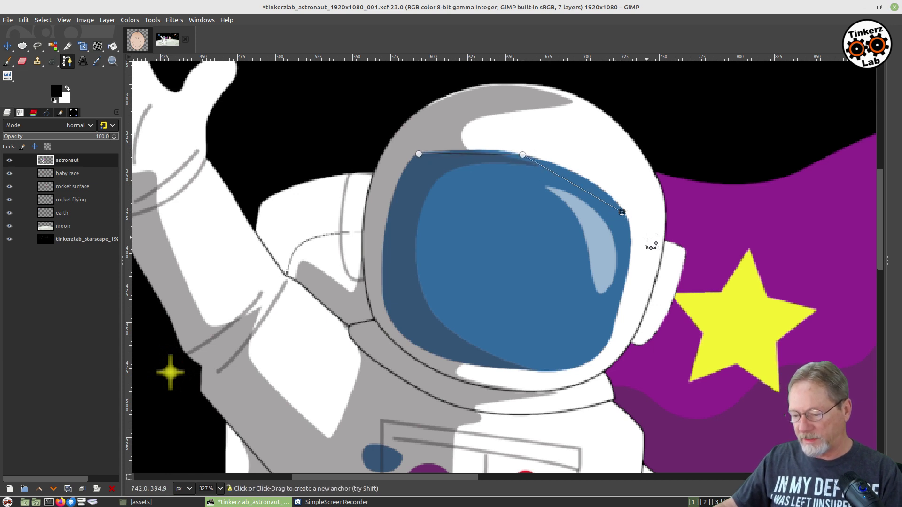
click(623, 283)
click(597, 355)
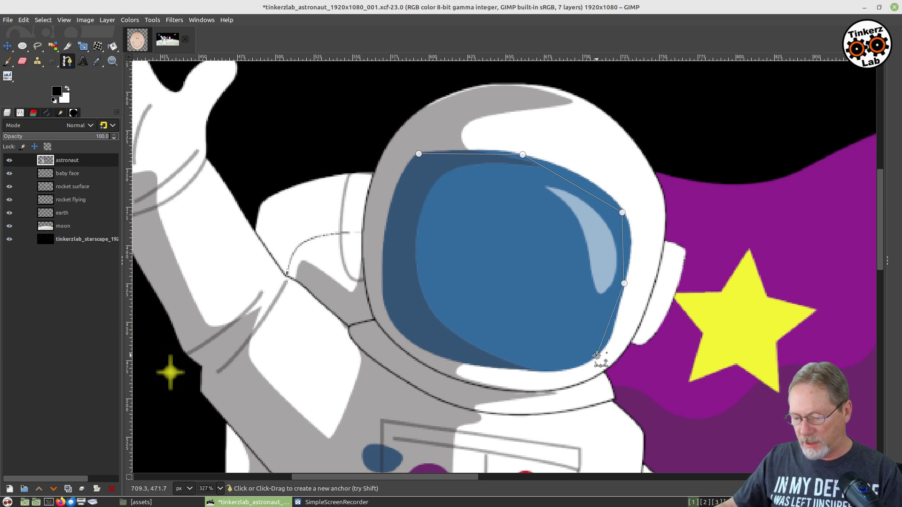
click(473, 362)
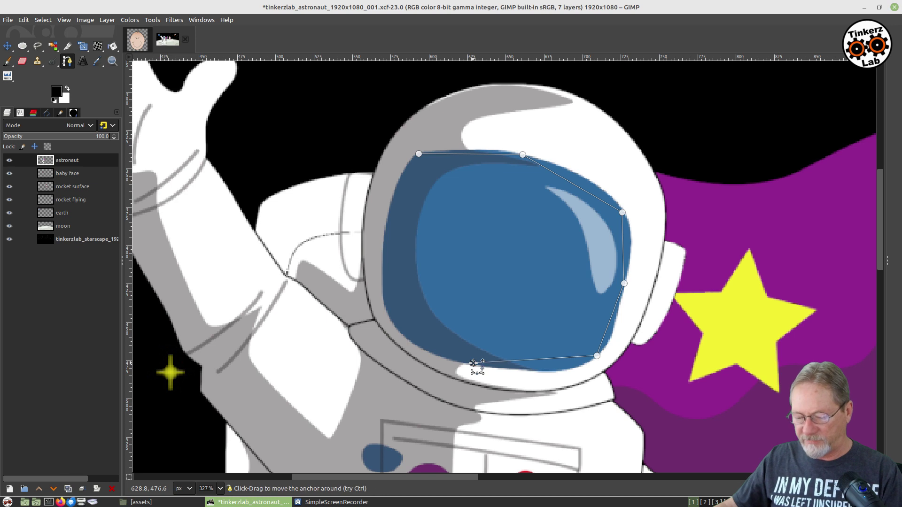
click(389, 311)
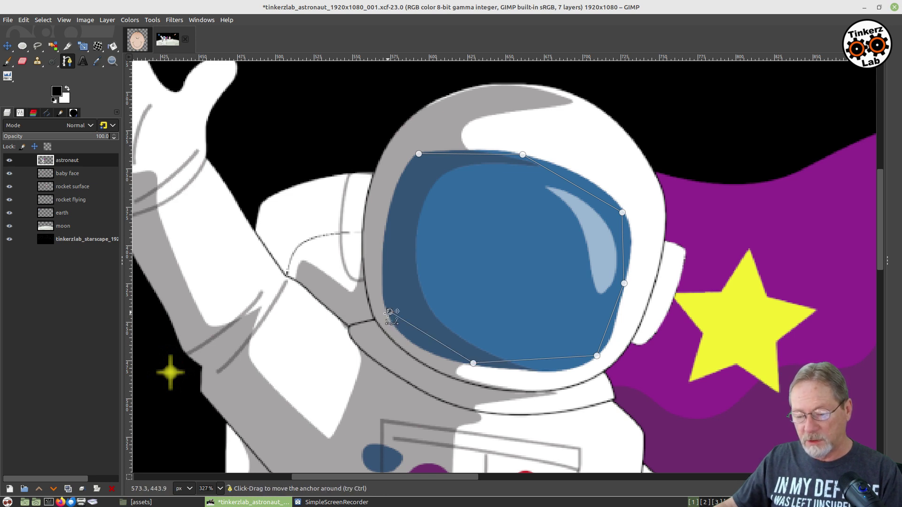
click(386, 224)
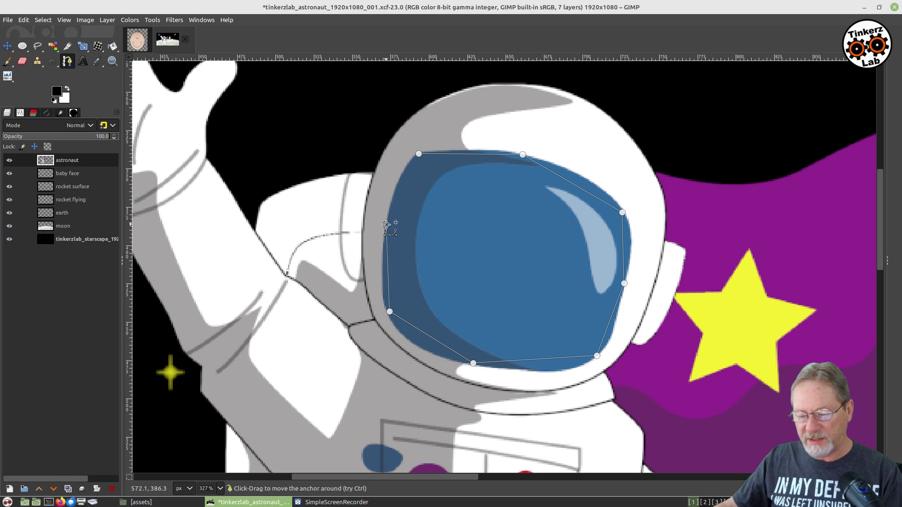
ctrl+click(418, 154)
key(Return)
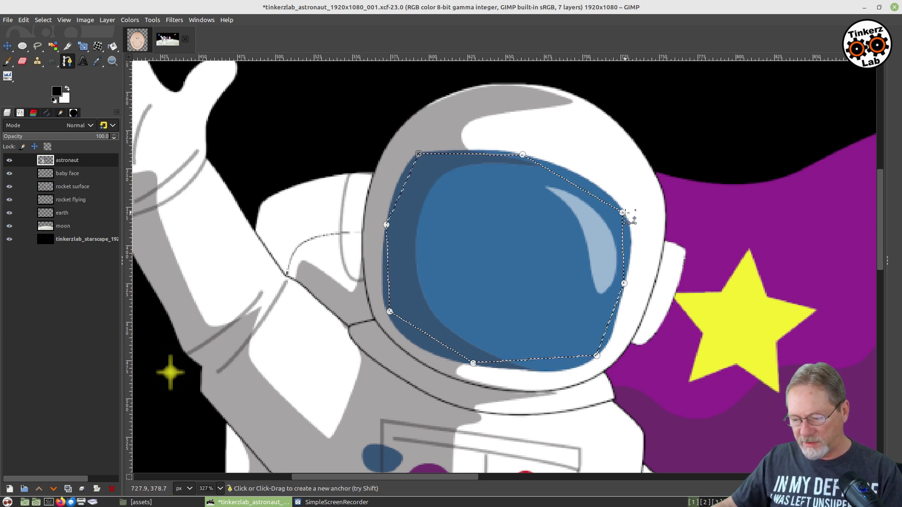
- Bend the path's straight segments with the anchor handles so they follow the curved outline of the visor
key(ctrl)
drag(623, 212, 620, 194)
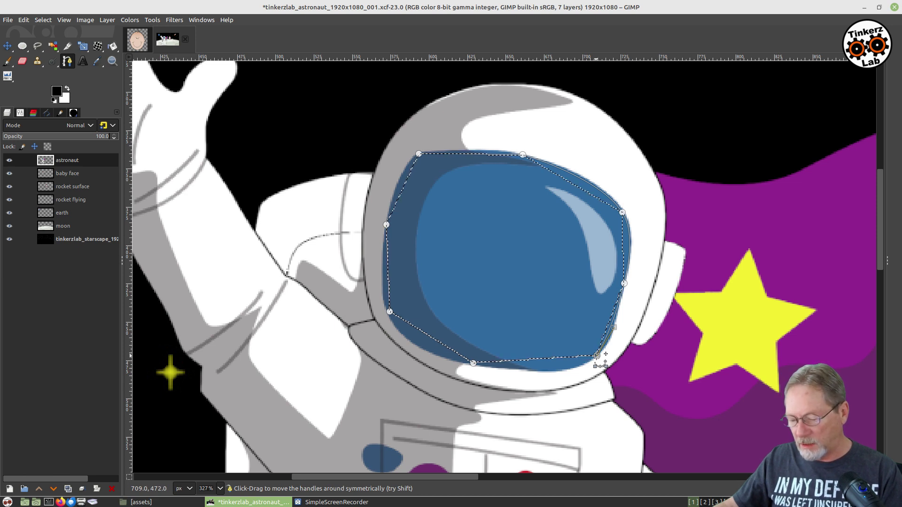
drag(583, 367, 556, 379)
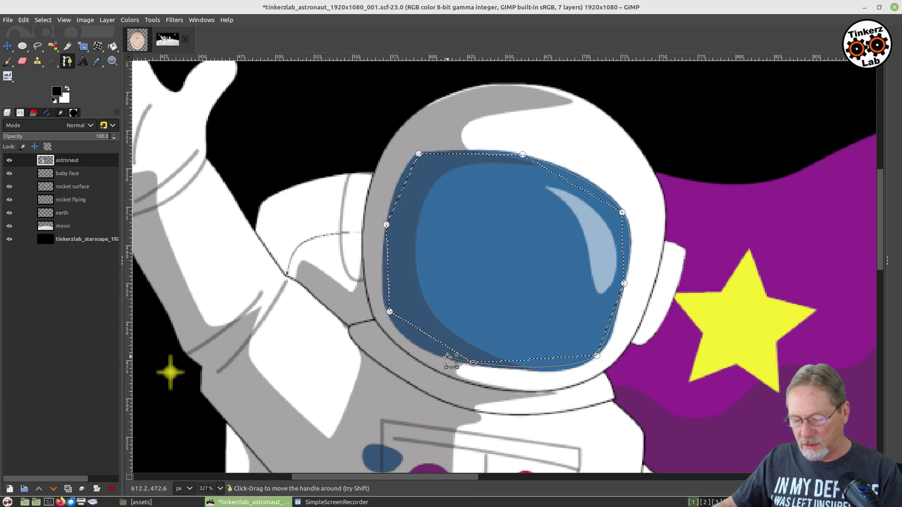
drag(451, 357, 487, 362)
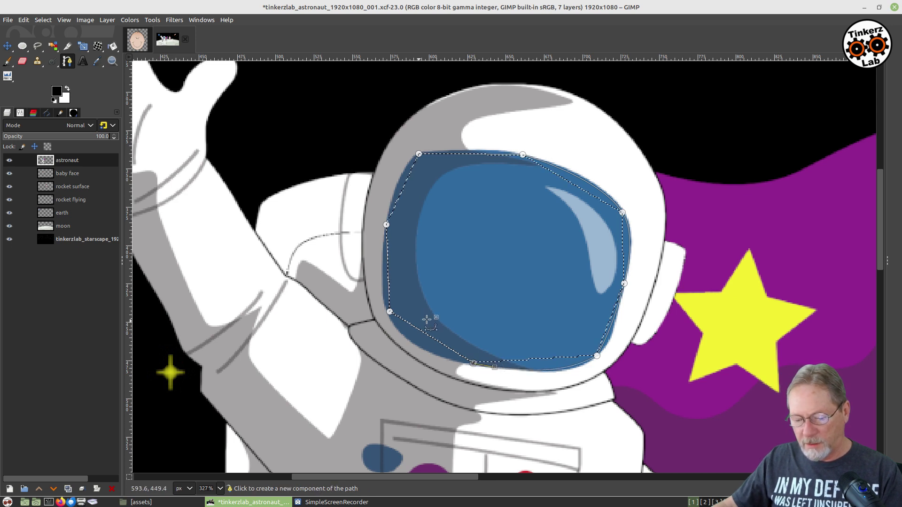
click(390, 312)
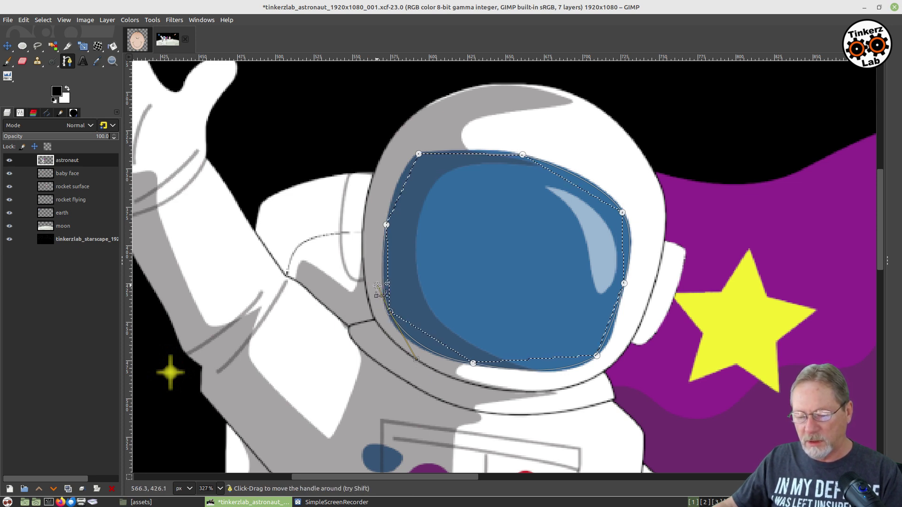
click(418, 153)
mouse_move(394, 177)
mouse_down()
mouse_move(395, 166)
mouse_move(407, 167)
mouse_up()
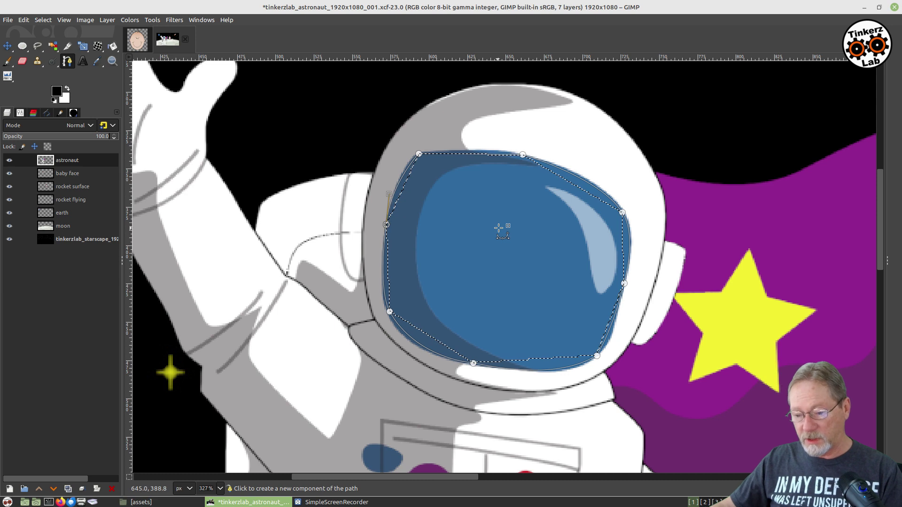
- Create a selection from the curved visor path and cut the selected visor out of the astronaut layer
key(shift+v)
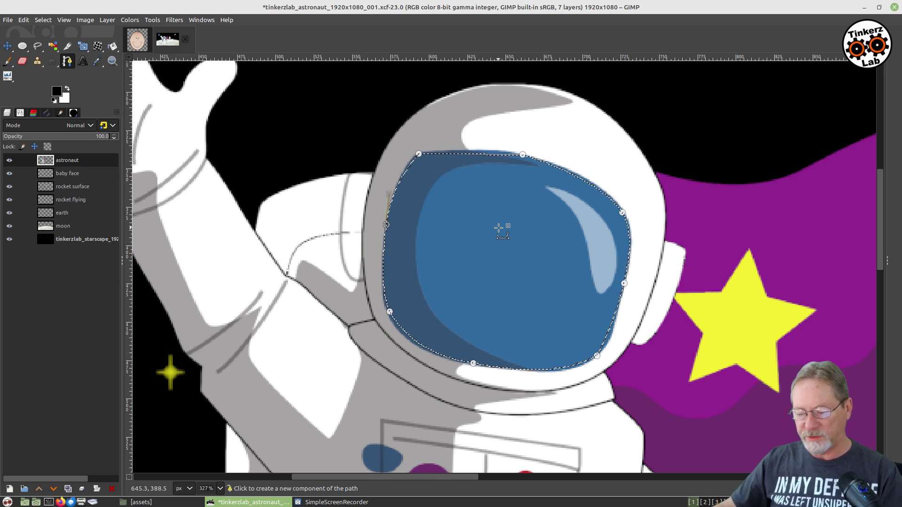
right_click(486, 230)
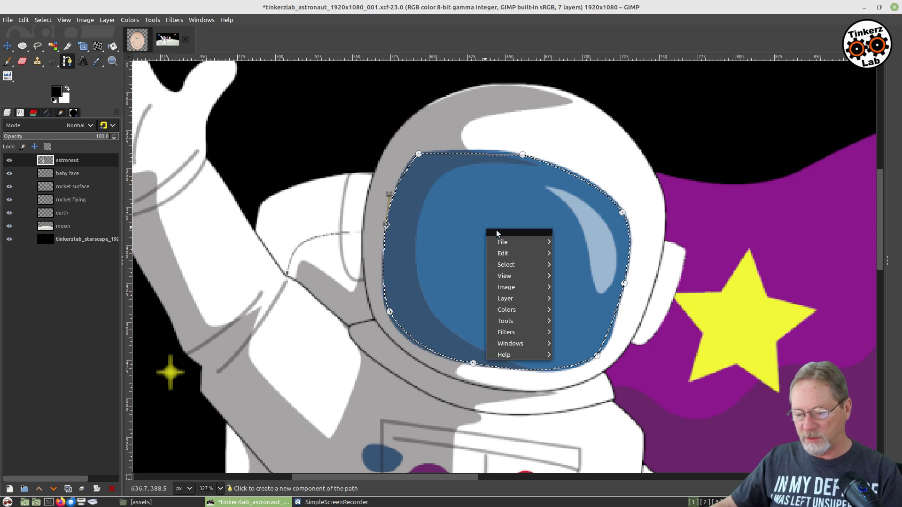
mouse_move(503, 253)
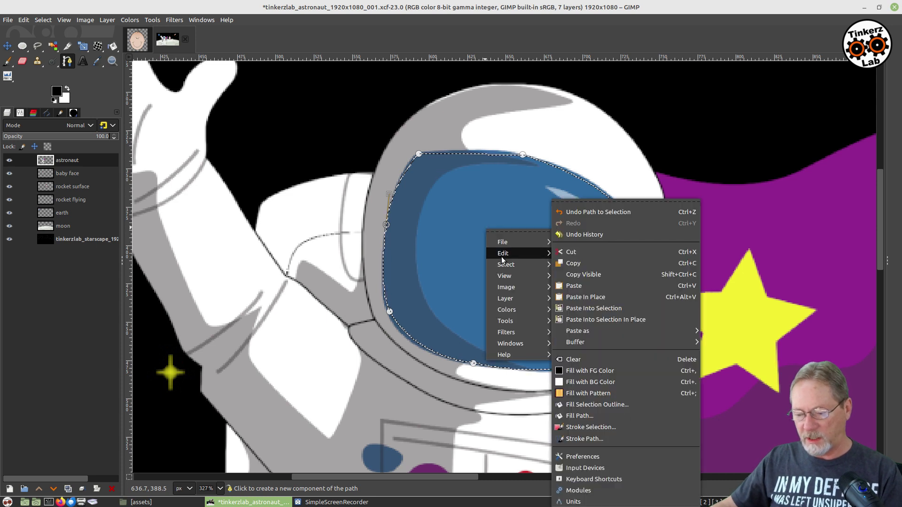
click(575, 252)
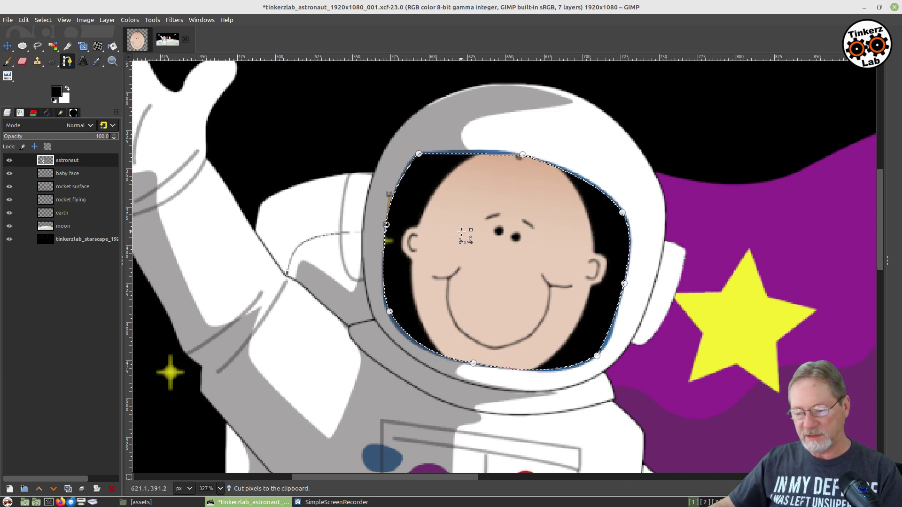
- Paste the cut visor as a new layer above the astronaut layer
right_click(450, 190)
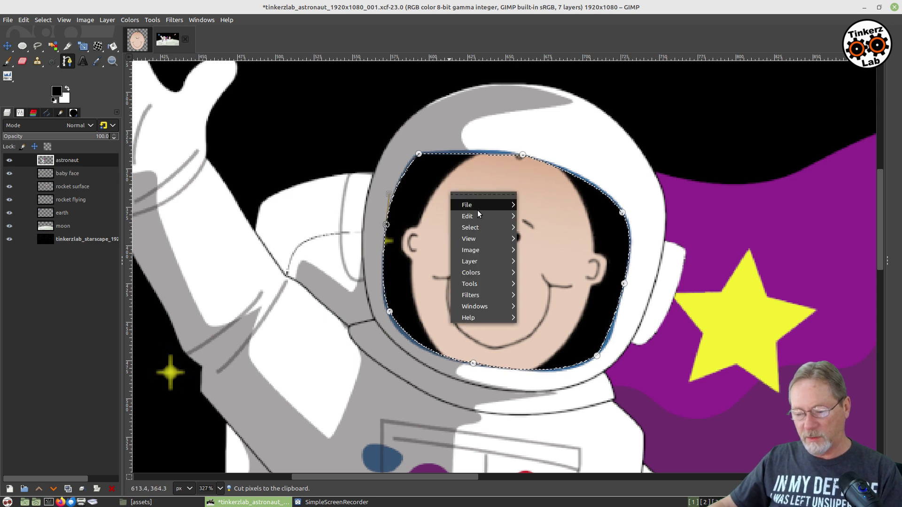
mouse_move(475, 216)
mouse_move(565, 329)
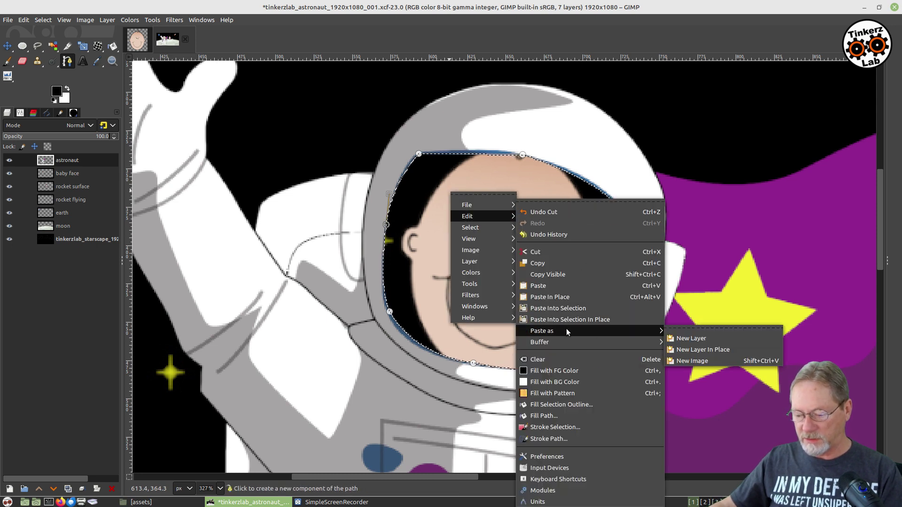
click(705, 337)
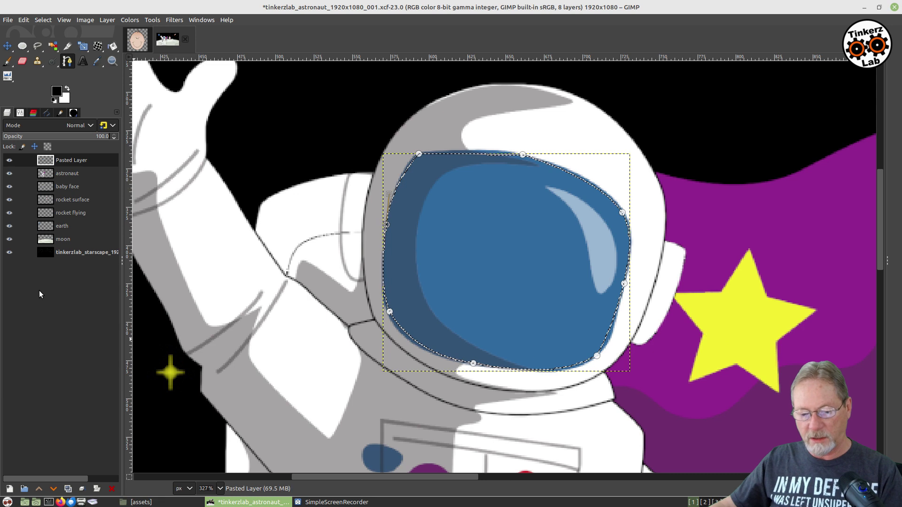
- Rename the pasted visor layer as "face plate" and clear the selection
double_click(63, 160)
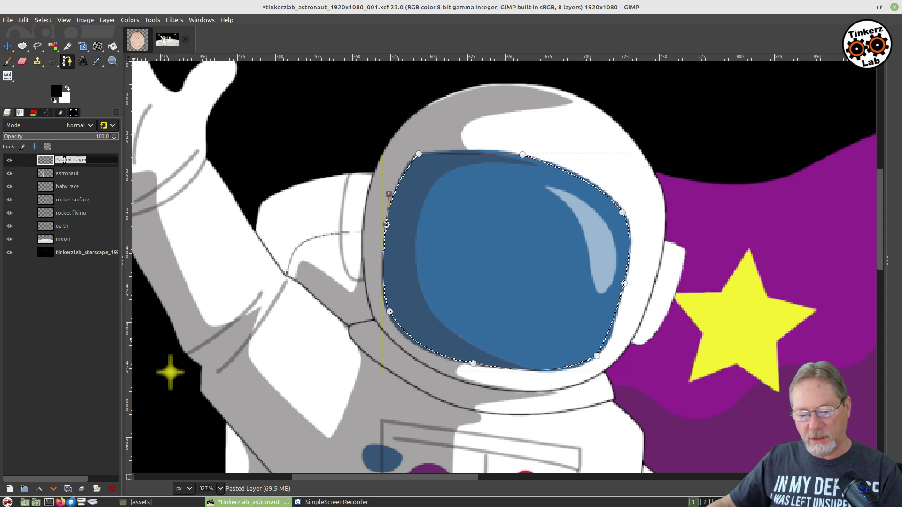
text(face )
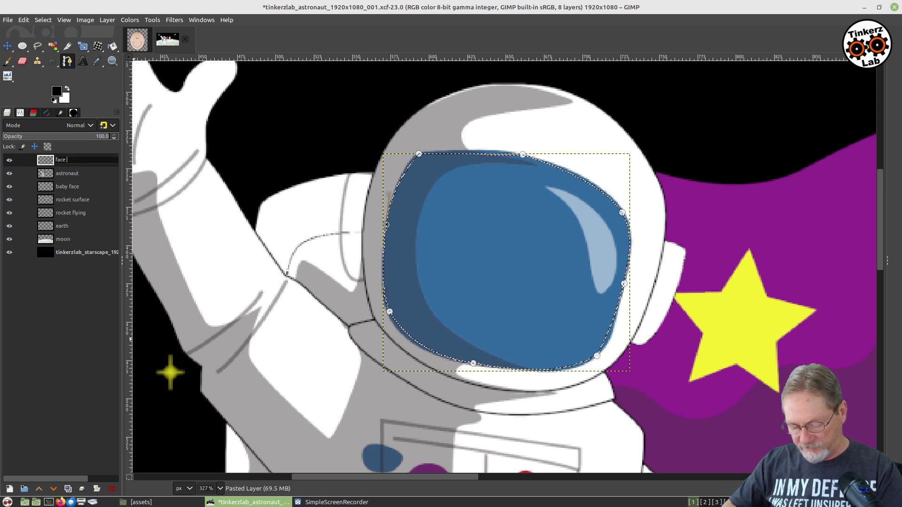
text(plate)
key(Return)
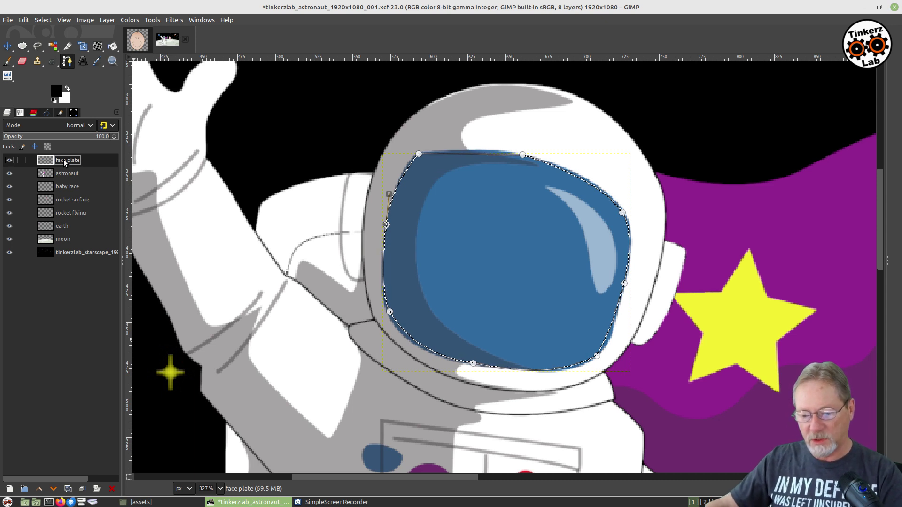
click(43, 20)
click(49, 42)
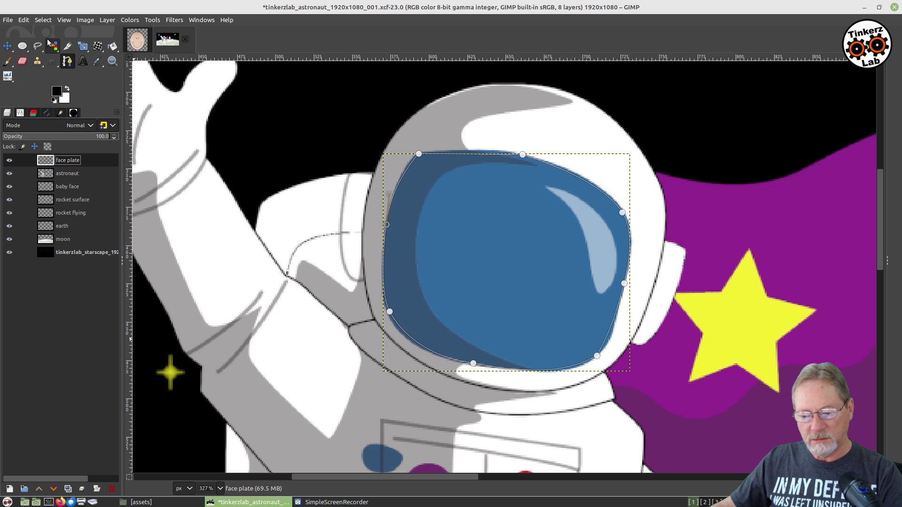
- Lock the astronaut layer's pixels, position and alpha channel
click(67, 174)
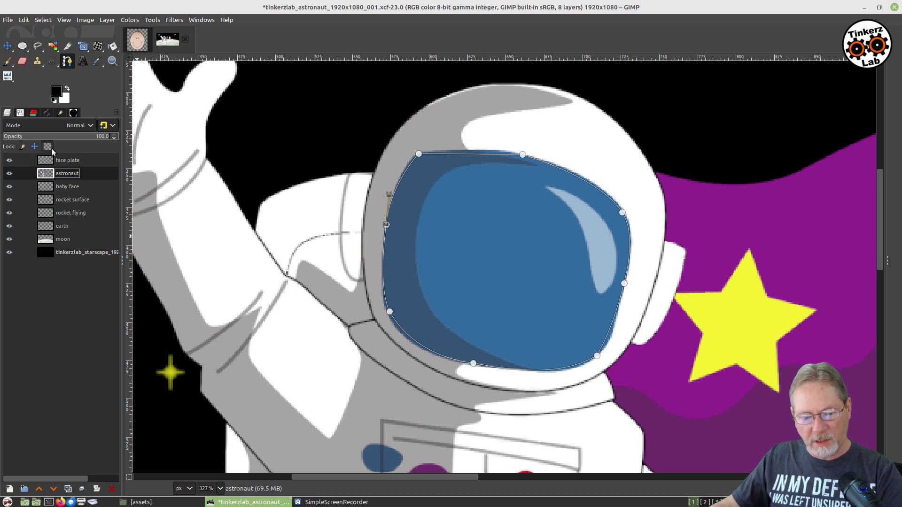
click(22, 147)
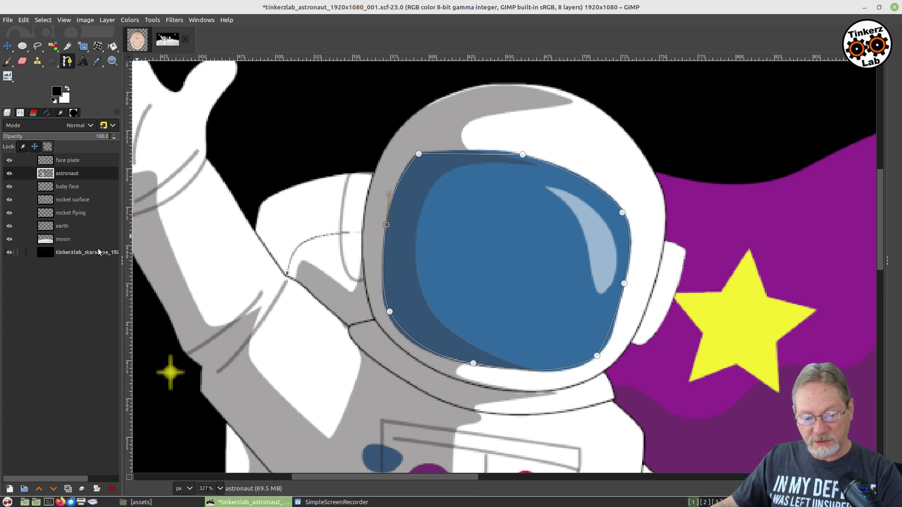
- Set the face plate layer's opacity to 50
click(73, 161)
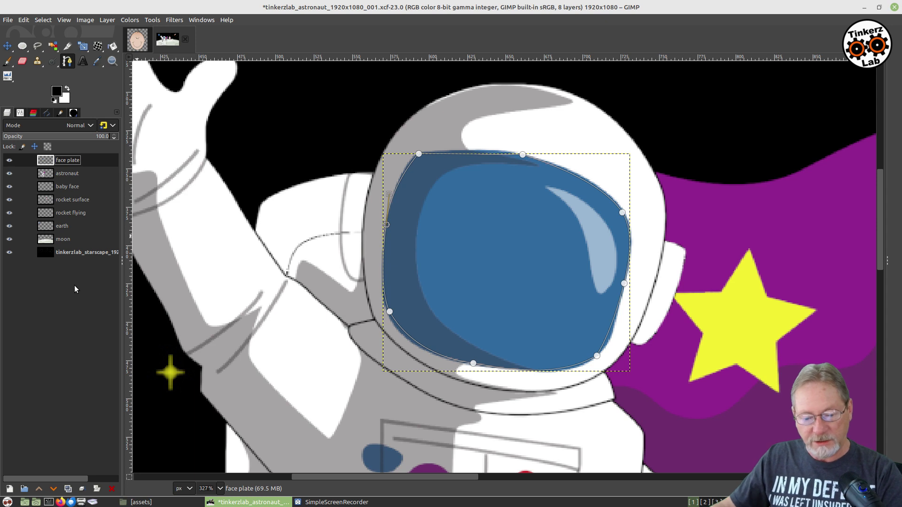
click(7, 46)
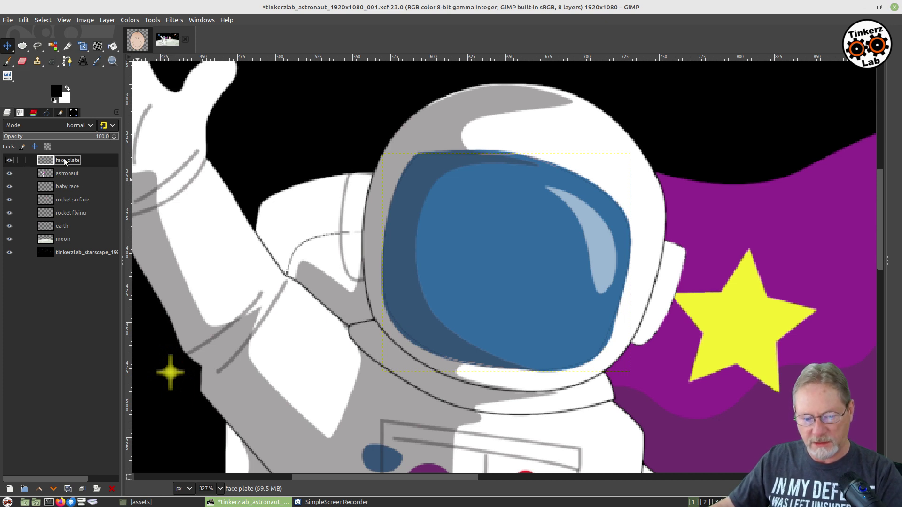
click(104, 136)
drag(104, 137, 56, 137)
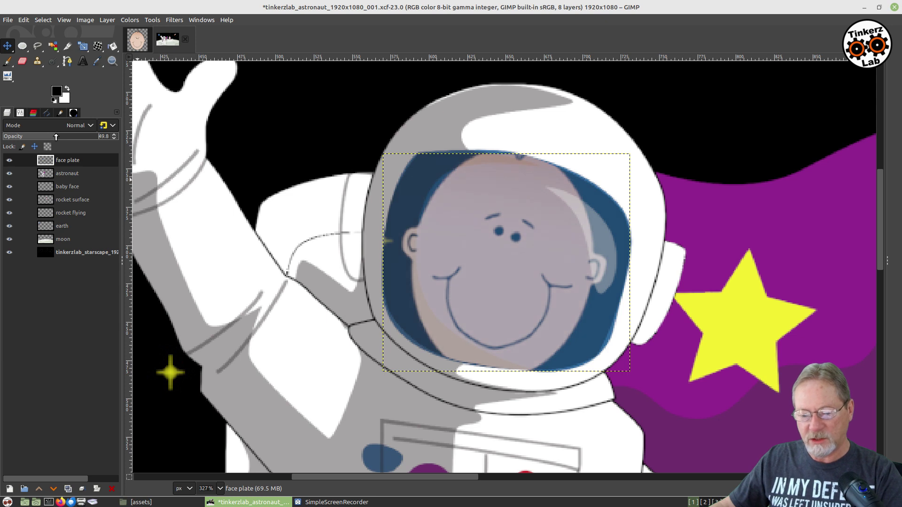
click(104, 137)
text(50)
key(Return)
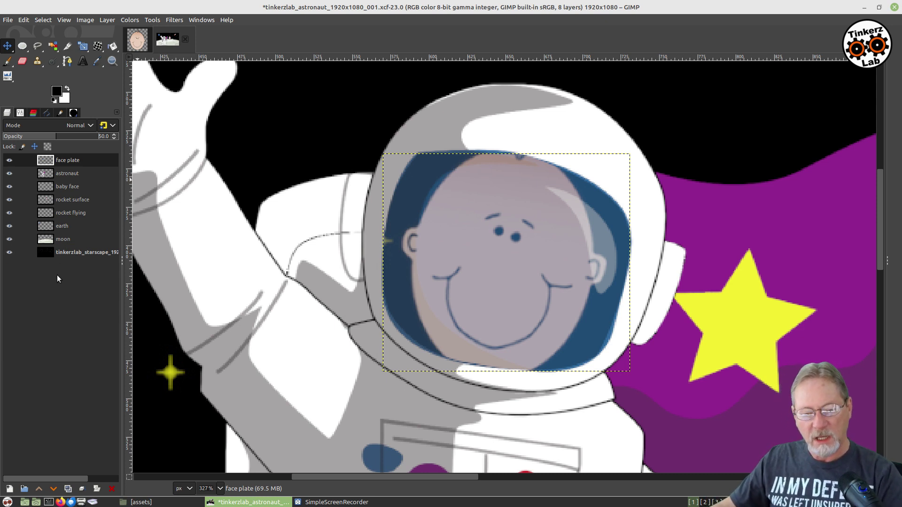
- With the starscape layer active, close the separate baby face image and save the composed scene
click(74, 252)
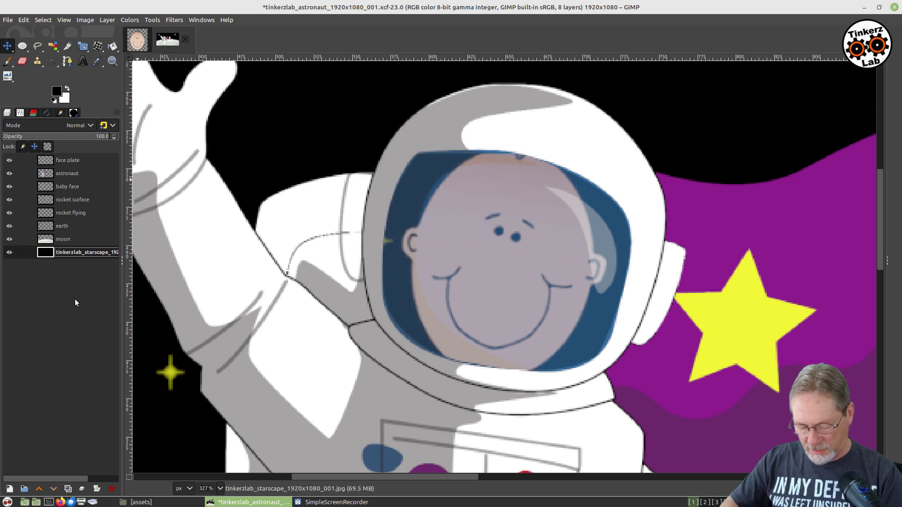
key(shift+ctrl+j)
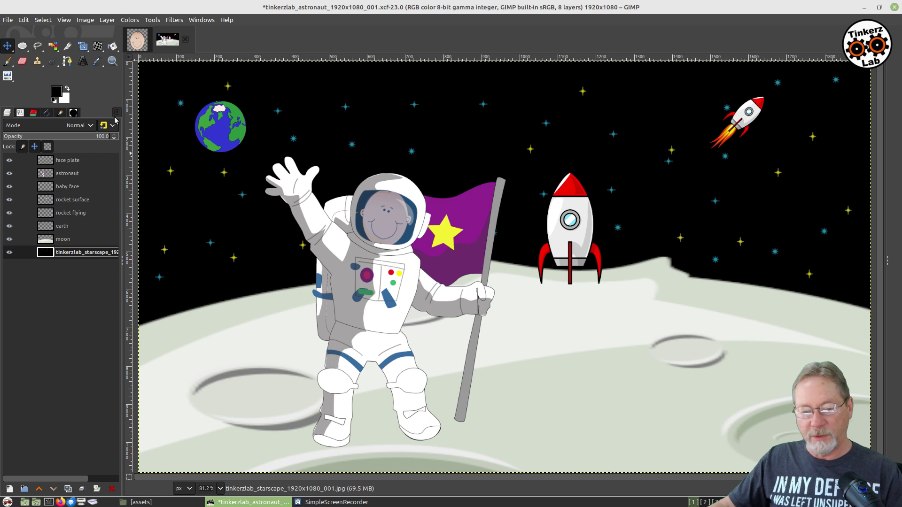
click(136, 42)
key(ctrl+w)
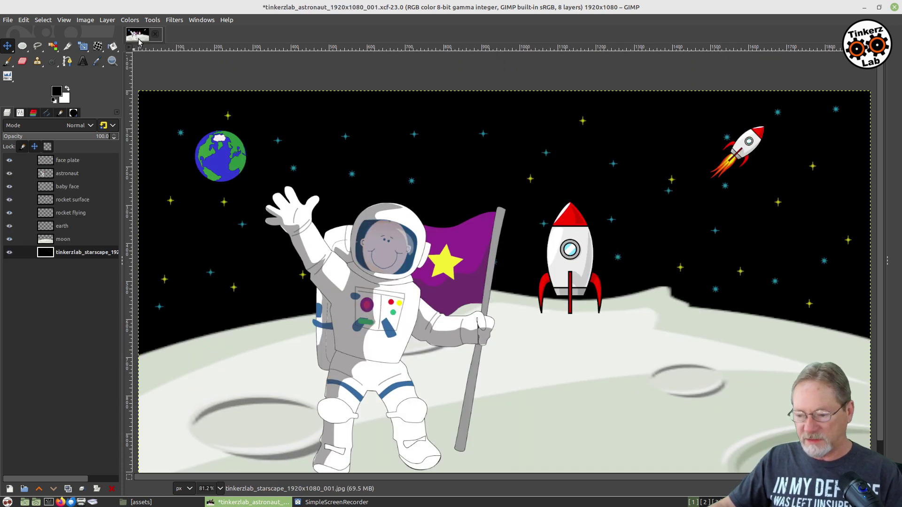
key(ctrl+s)
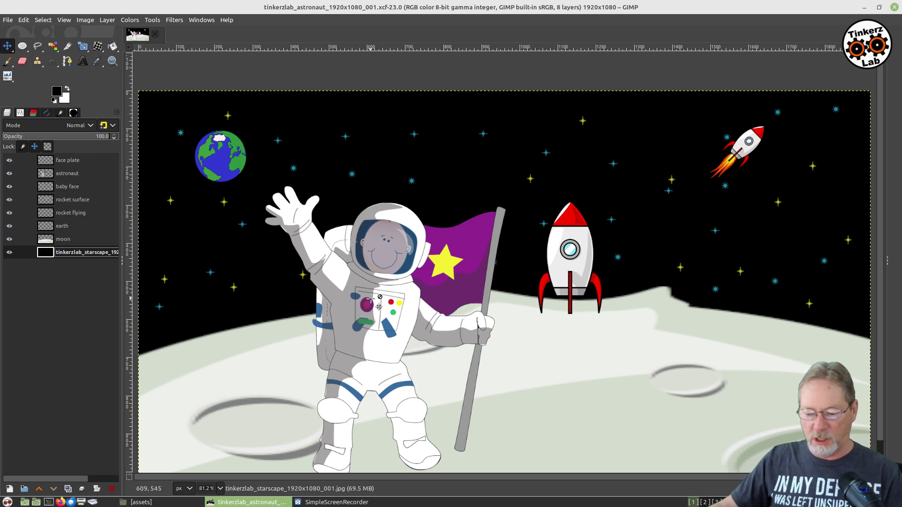
right_click(573, 235)
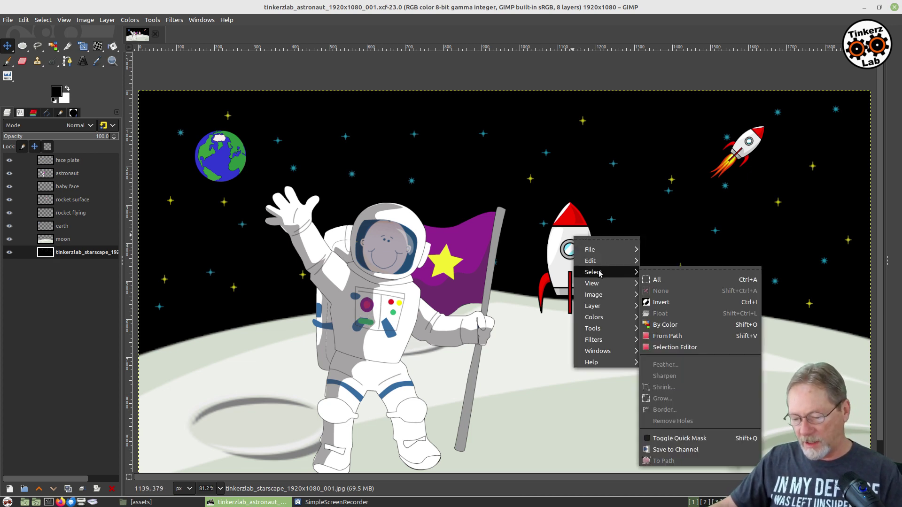
mouse_move(604, 340)
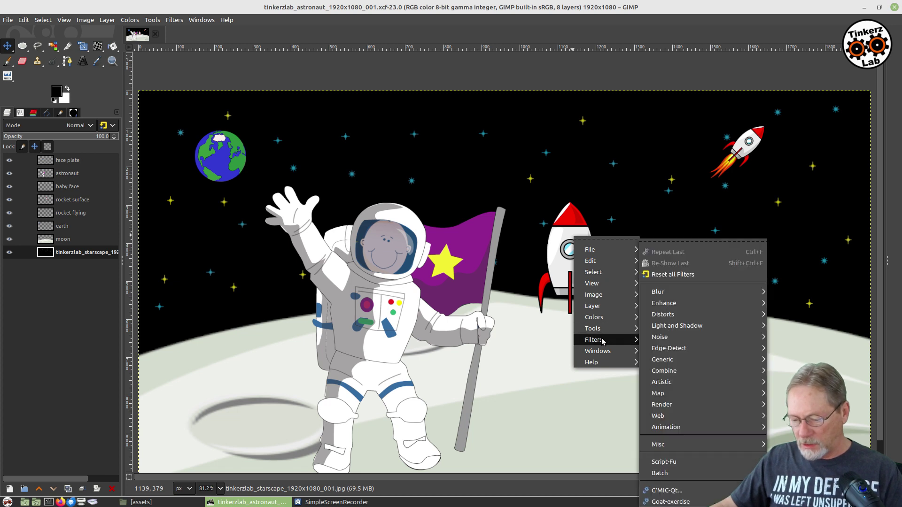
mouse_move(684, 324)
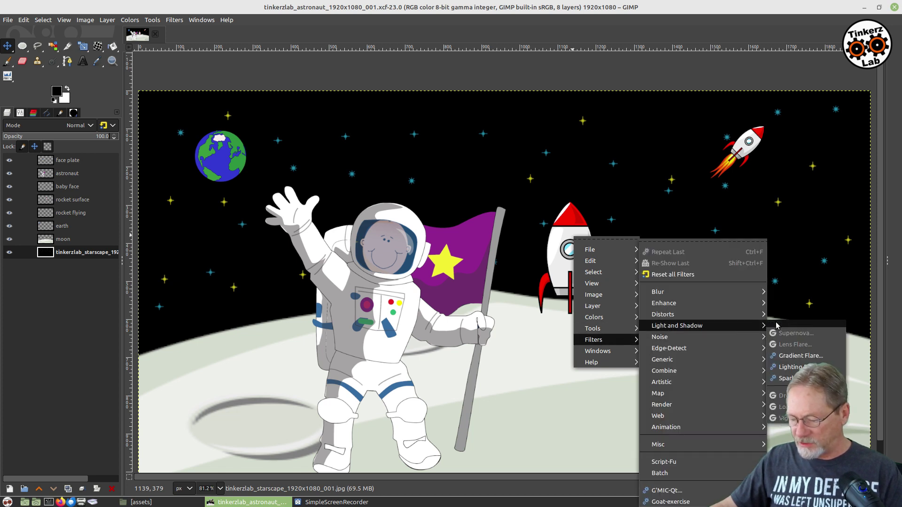
click(385, 286)
click(59, 160)
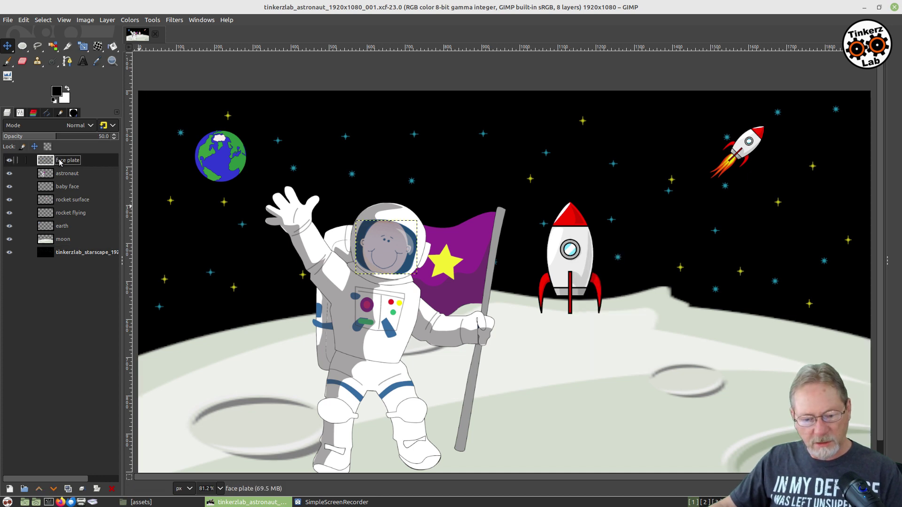
- Unlock the astronaut layer and start the Drop Shadow filter on it
click(67, 174)
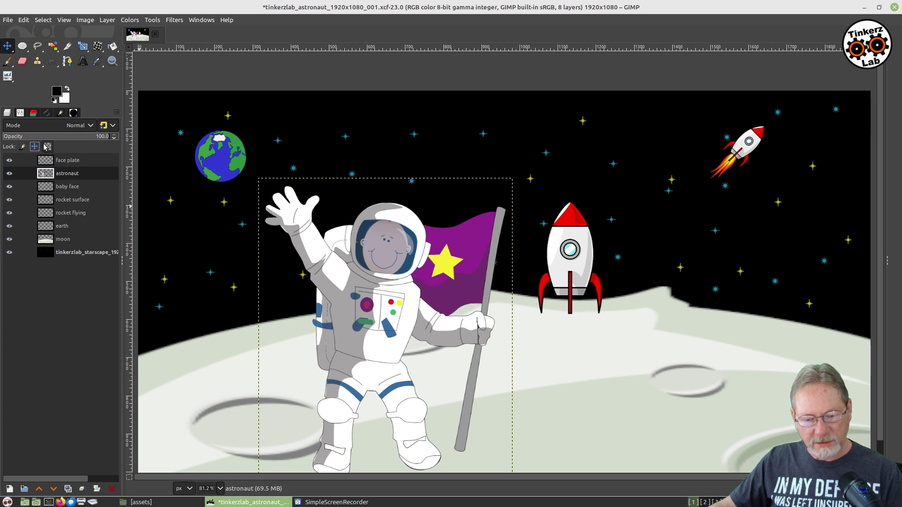
right_click(360, 266)
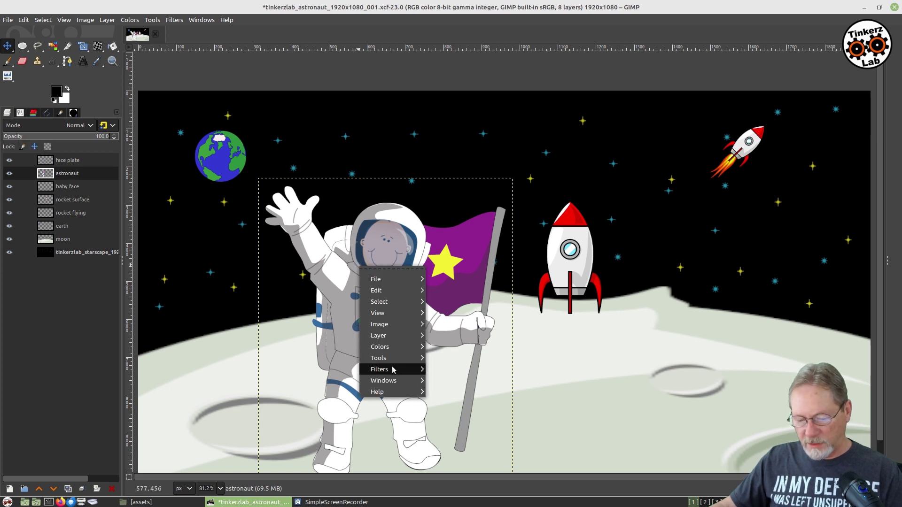
mouse_move(397, 370)
mouse_move(486, 325)
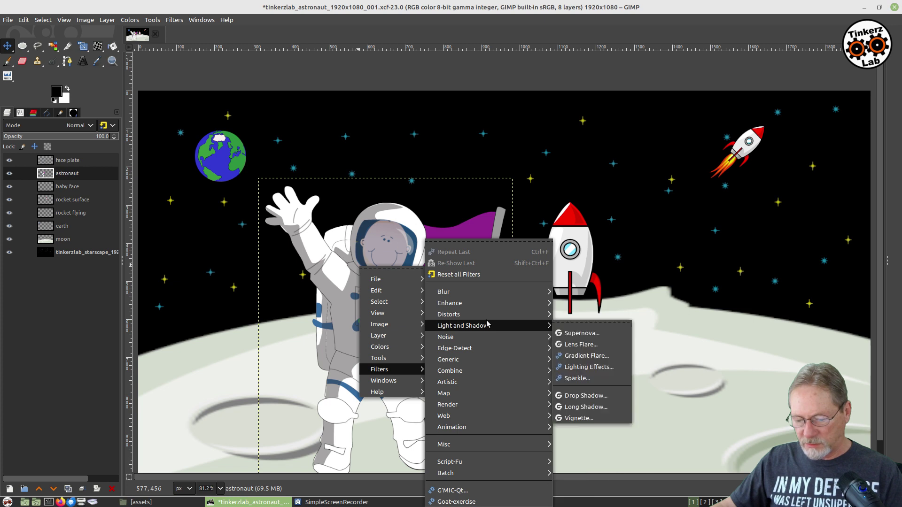
click(604, 397)
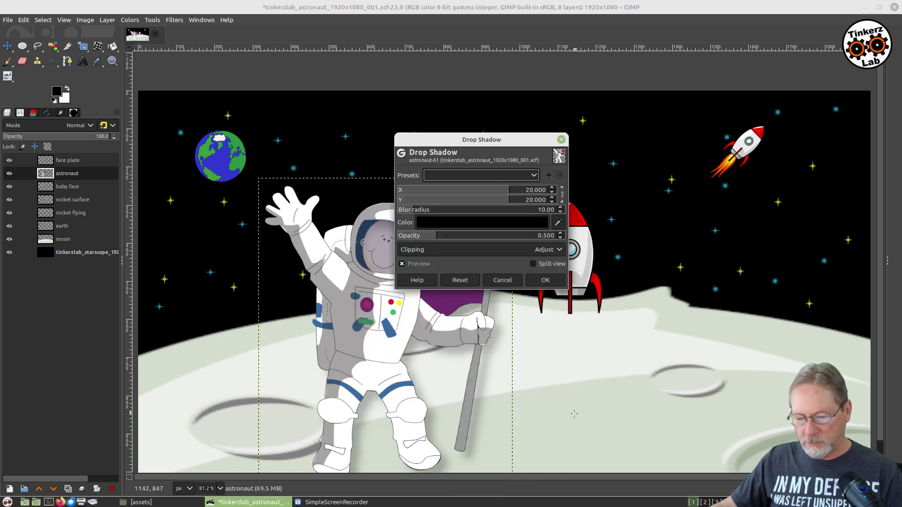
- Toggle the Drop Shadow preview repeatedly to compare the astronaut with and without its shadow
drag(469, 140, 645, 112)
click(577, 237)
click(577, 237)
click(578, 237)
click(577, 237)
click(577, 237)
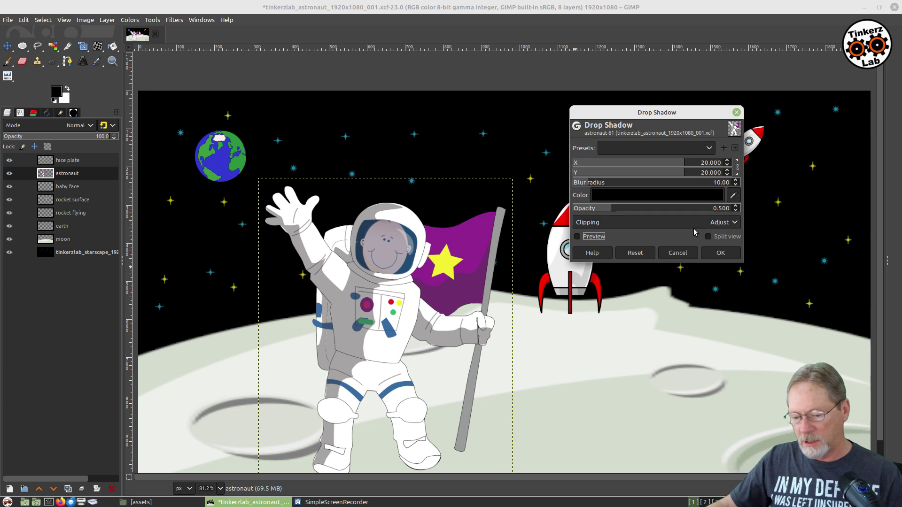
- Apply the drop shadow with linked X and Y offsets of -16.855 and the preview enabled, and lock the astronaut layer again
drag(679, 173, 587, 173)
click(577, 236)
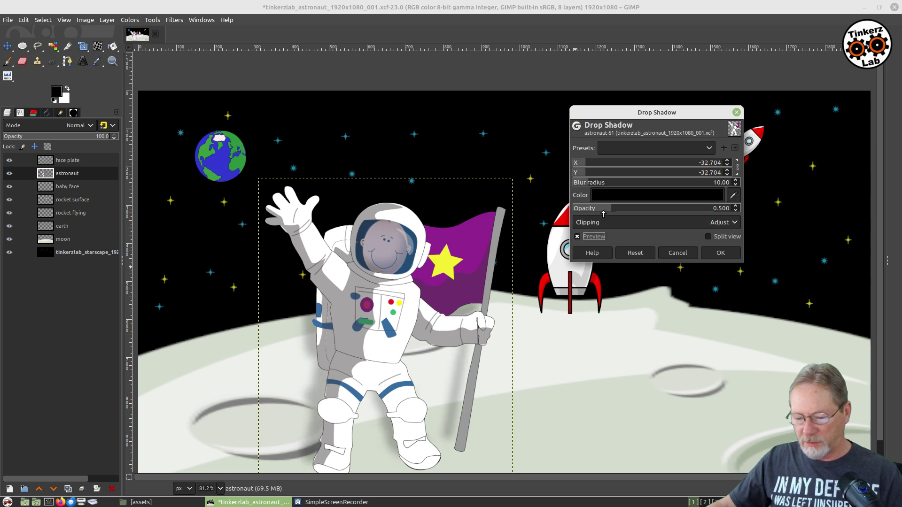
drag(584, 174, 615, 187)
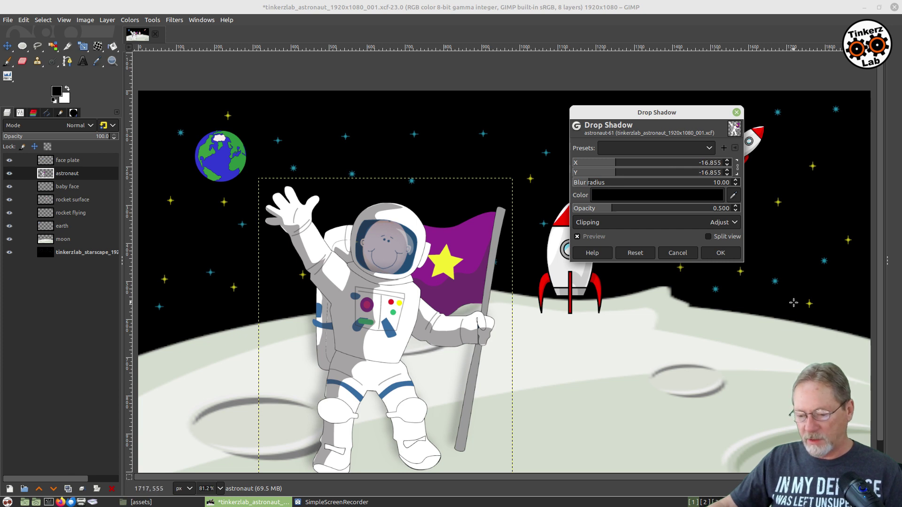
click(719, 253)
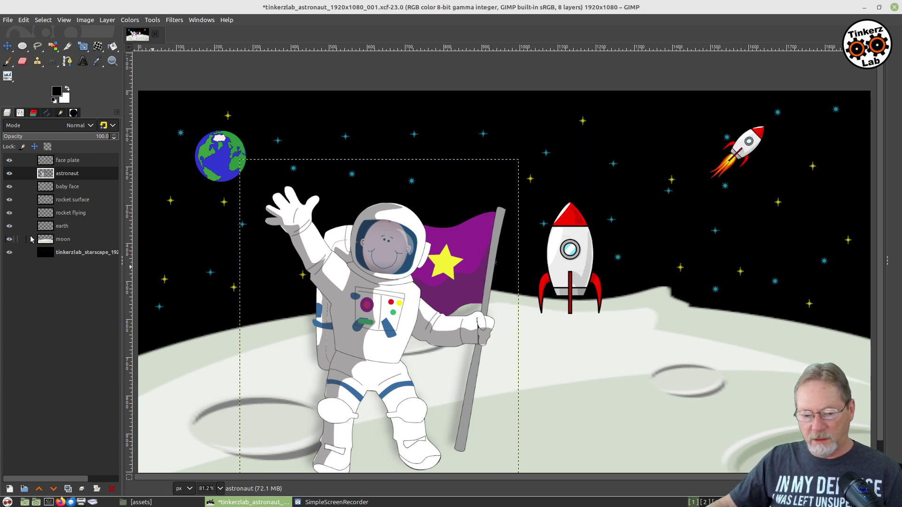
click(34, 146)
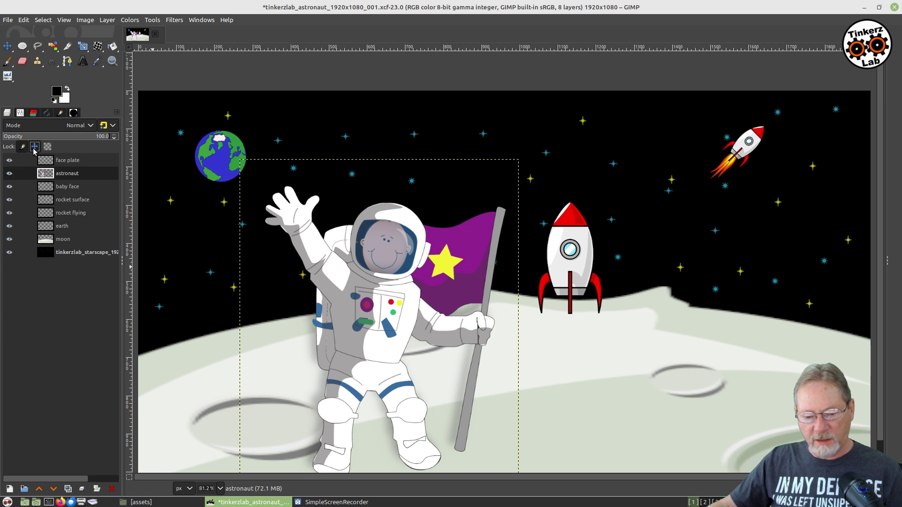
- Start the Drop Shadow filter on the rocket surface layer and move its dialog clear of the rocket
click(76, 201)
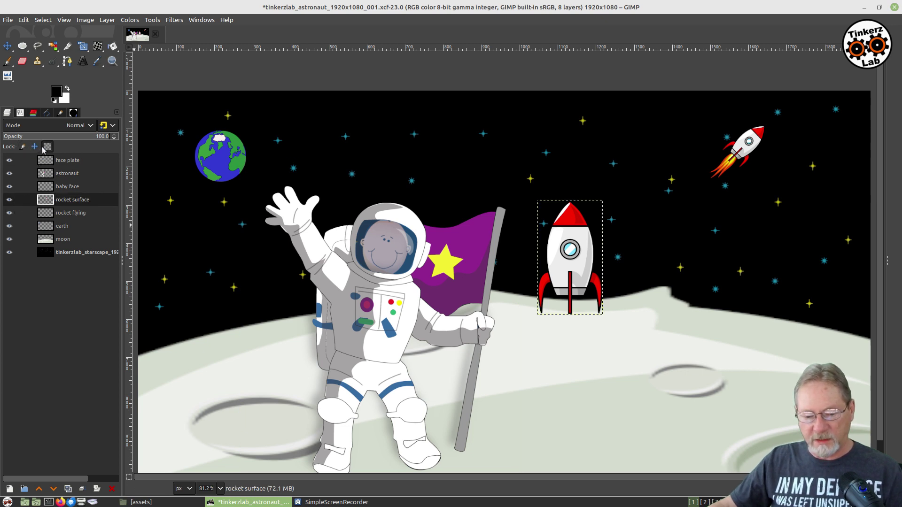
right_click(561, 239)
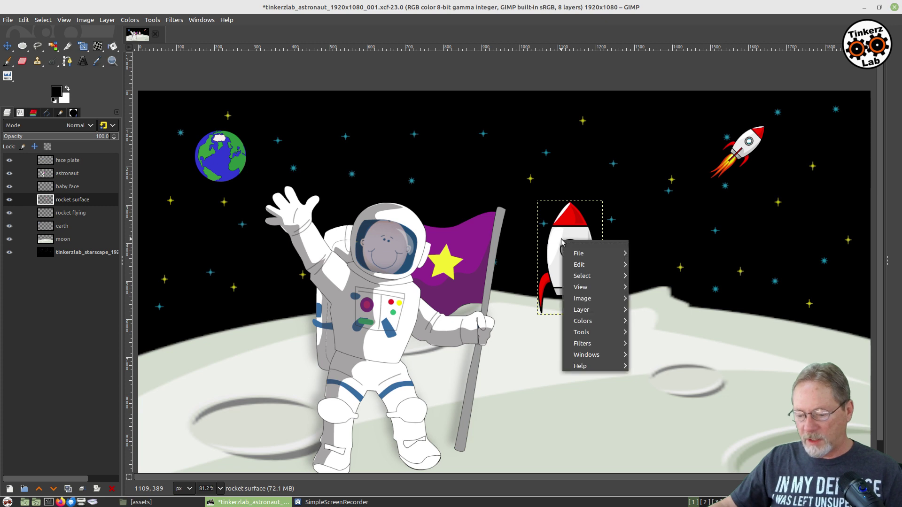
mouse_move(589, 353)
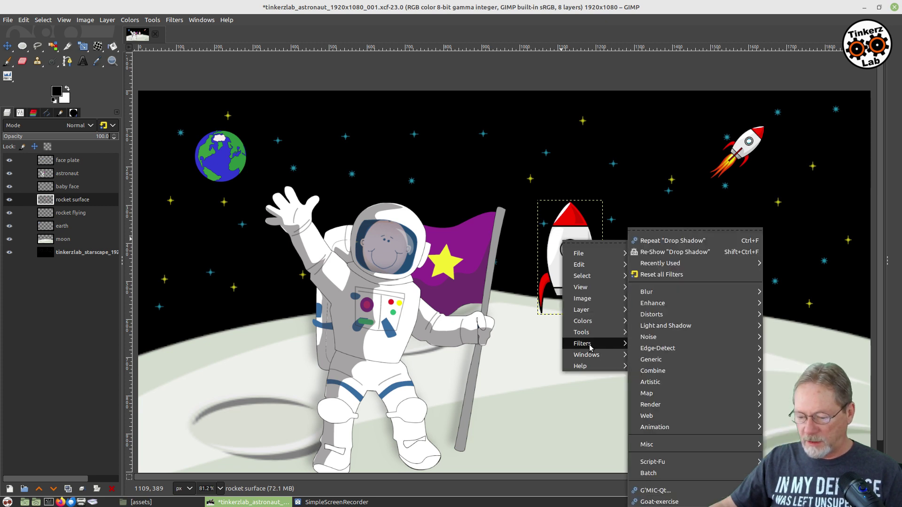
mouse_move(684, 326)
click(781, 395)
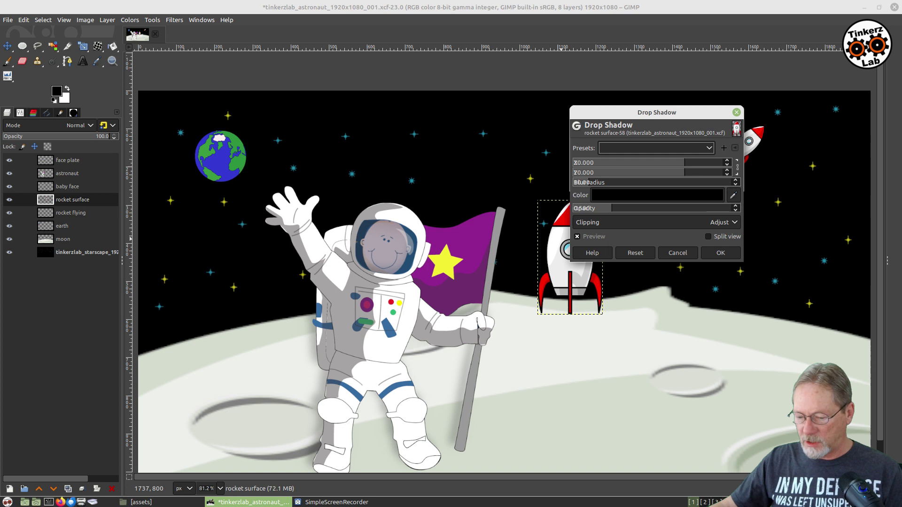
drag(597, 117, 700, 228)
- Apply the rocket's drop shadow with linked X and Y offsets of -12.579 and opacity 1.446, and make the starscape layer active
drag(781, 287, 741, 283)
drag(704, 322, 781, 322)
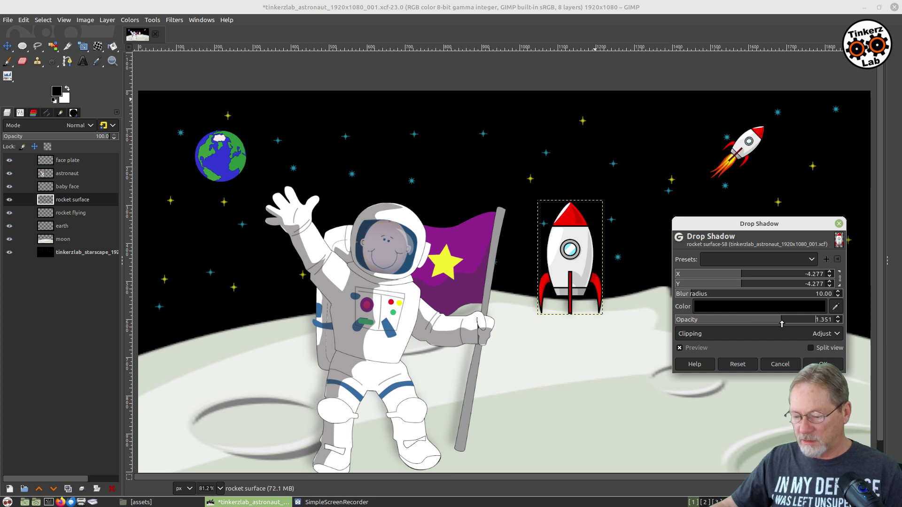
click(732, 285)
drag(733, 285, 721, 285)
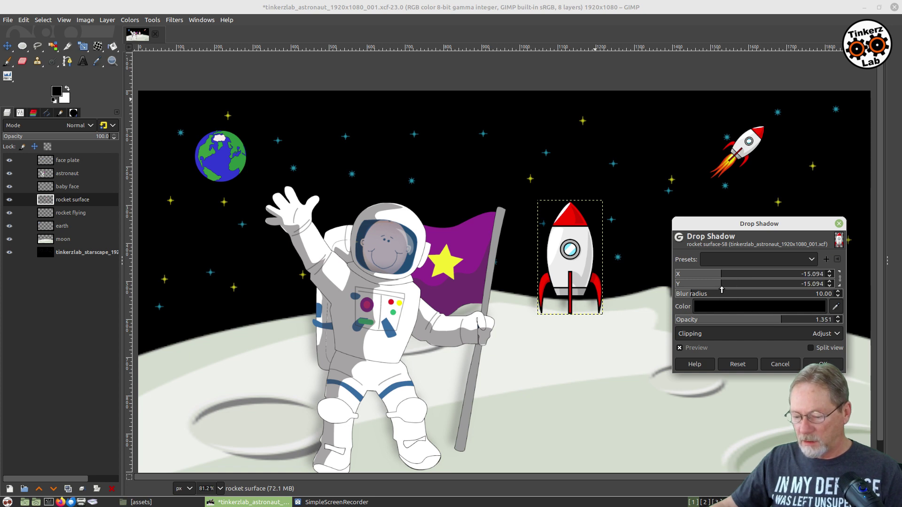
drag(777, 320, 788, 322)
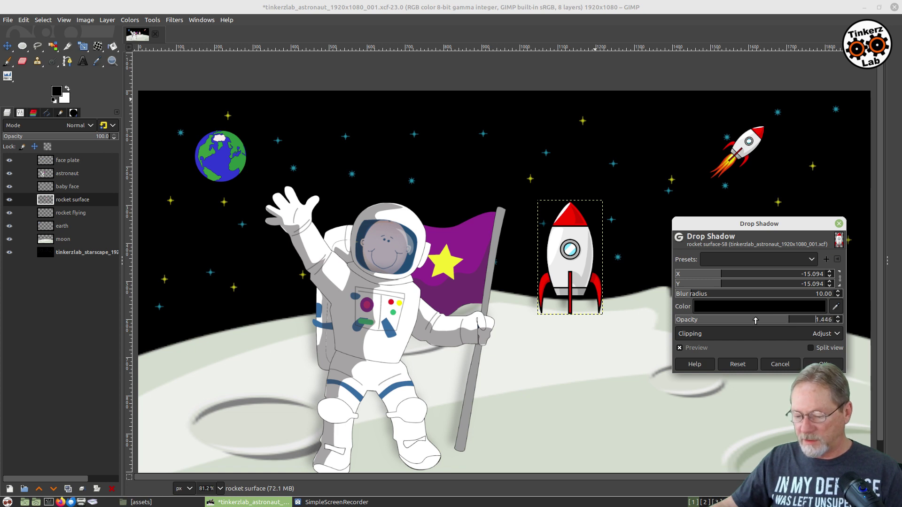
drag(719, 284, 725, 285)
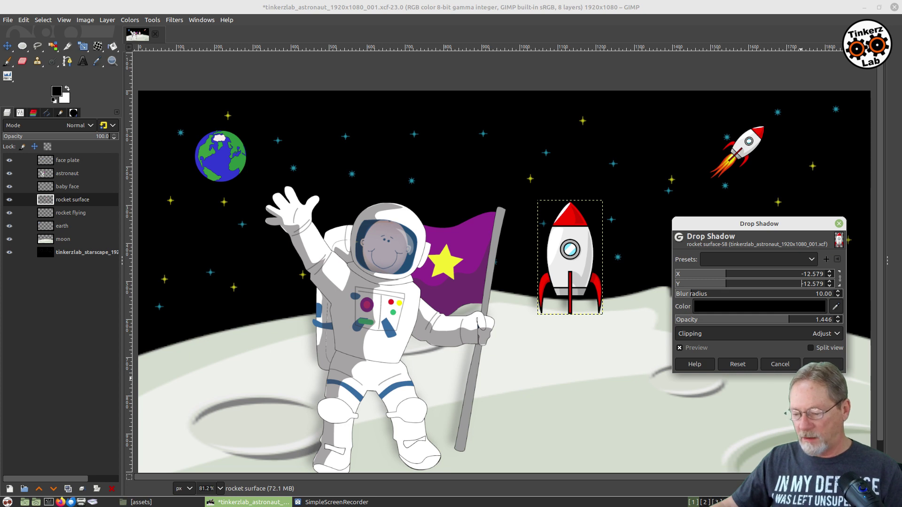
click(823, 366)
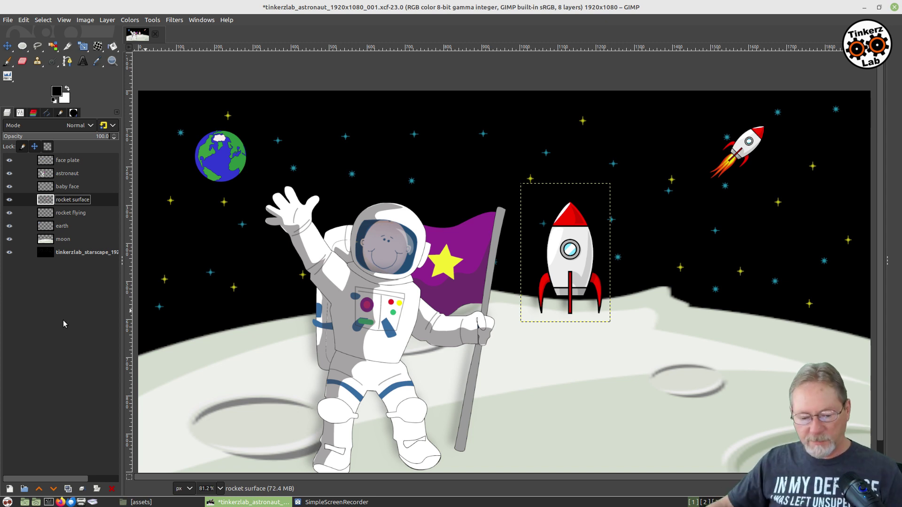
click(78, 253)
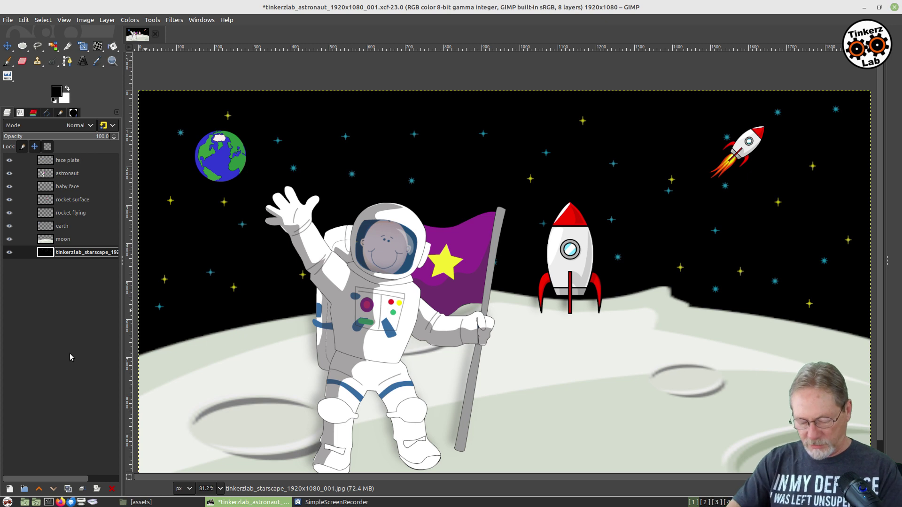
- Open the finished example image face_in_space_suit_007.xcf from the assets folder
key(shift+ctrl+j)
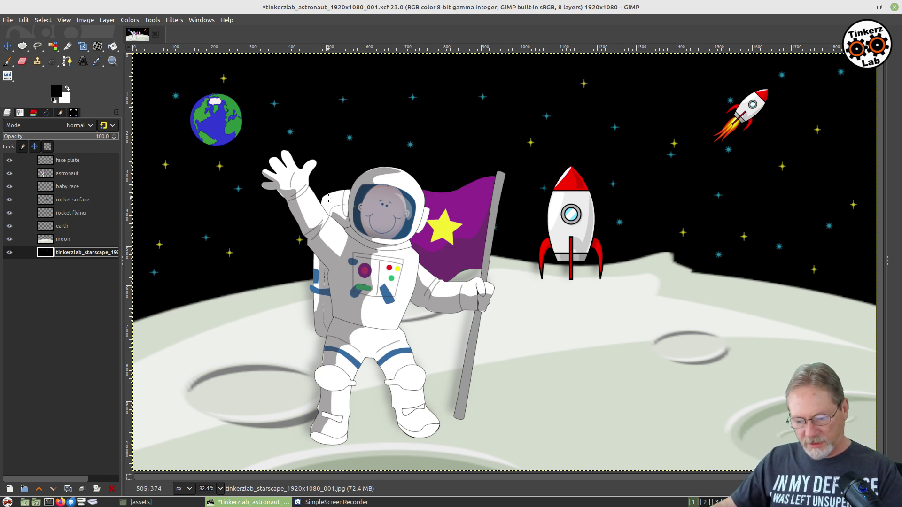
click(7, 20)
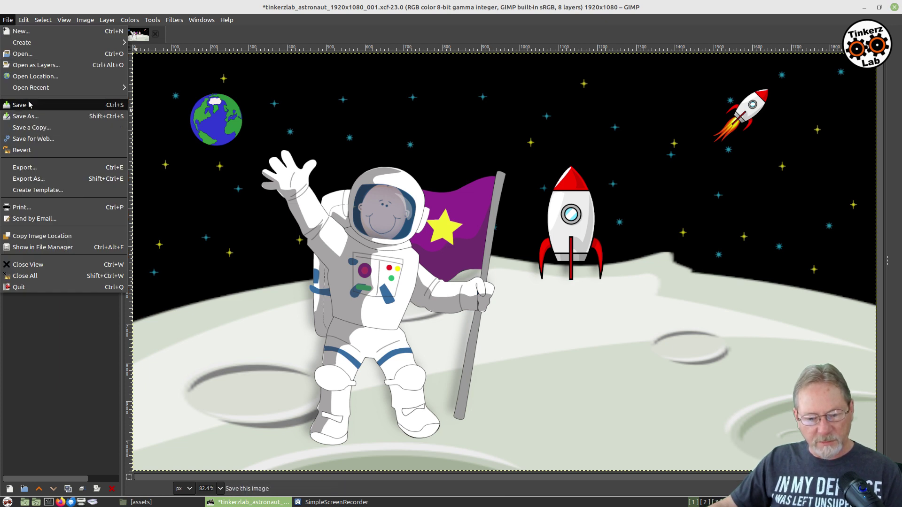
click(26, 54)
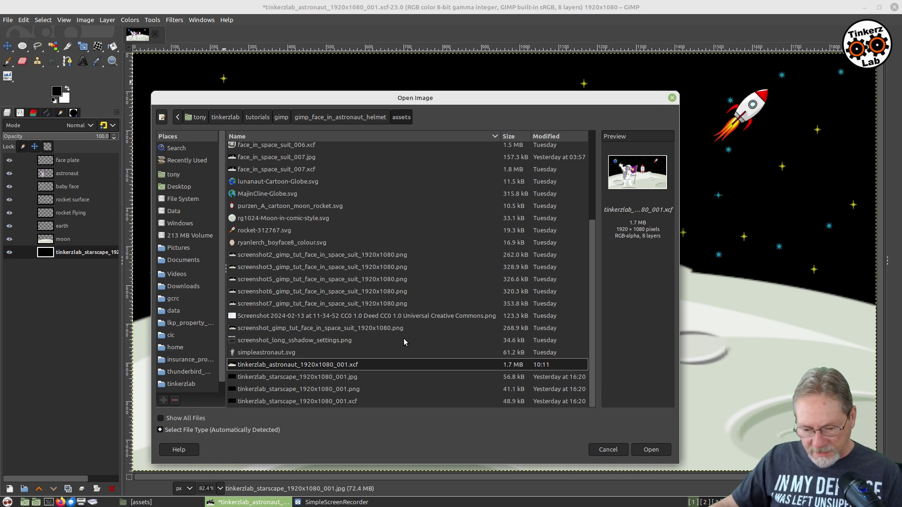
scroll(404, 342, up, 5)
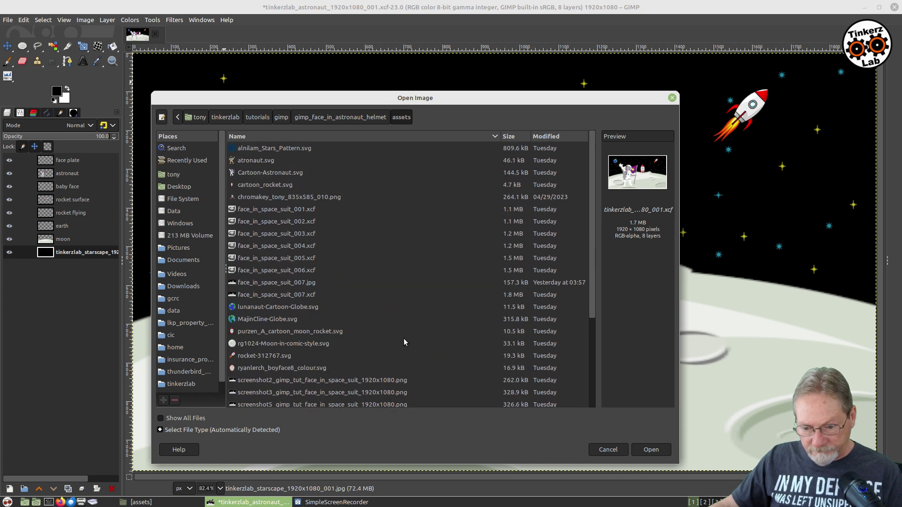
double_click(274, 295)
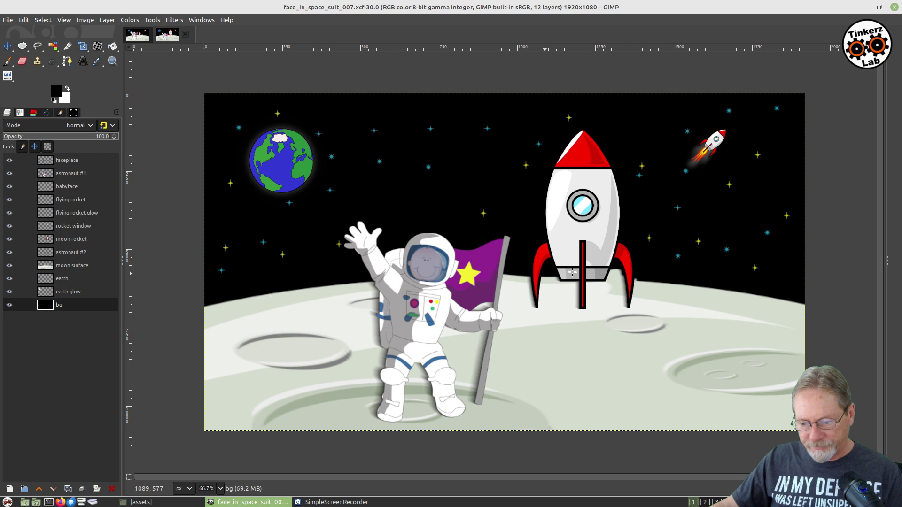
key(ctrl+shift+j)
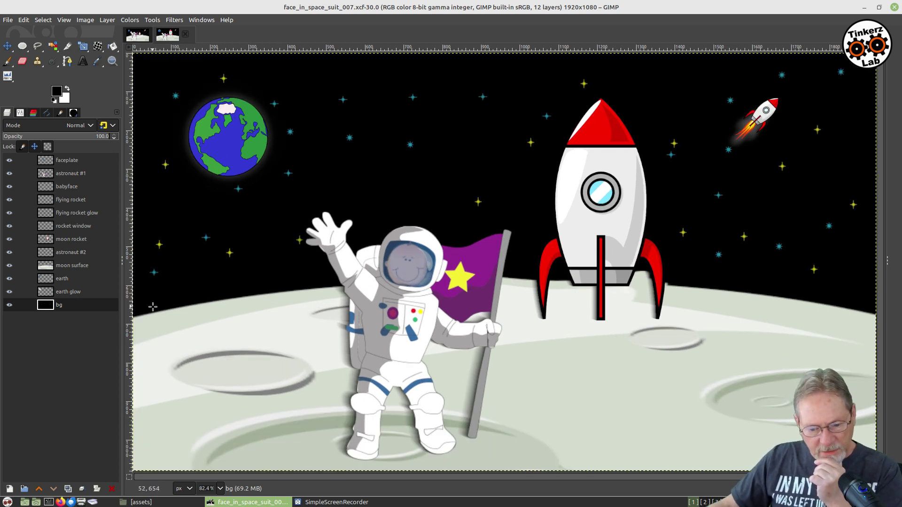
- Lower the rocket window layer's opacity to 40.1 and make the bg layer active
click(68, 226)
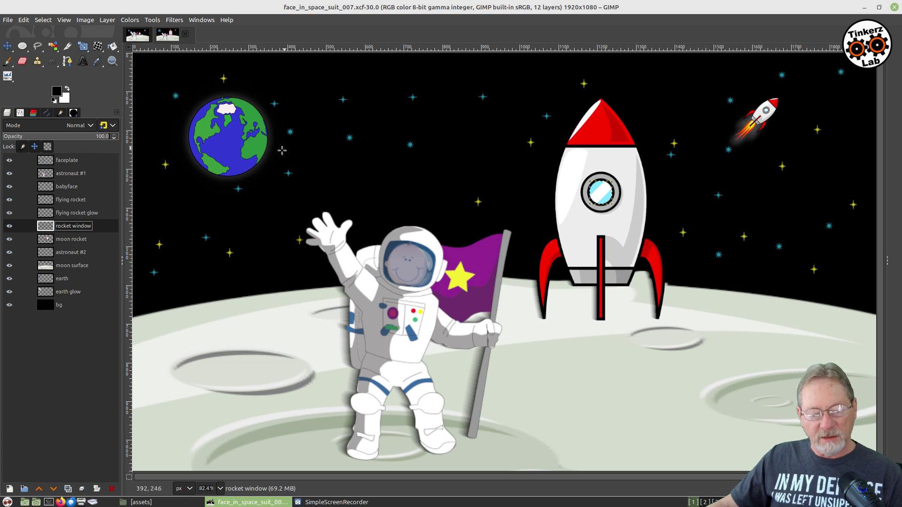
drag(104, 137, 46, 143)
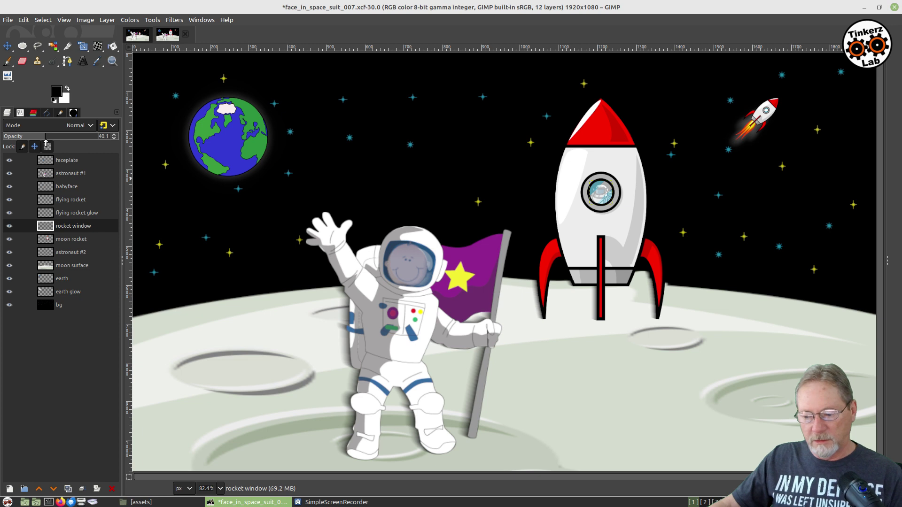
click(69, 305)
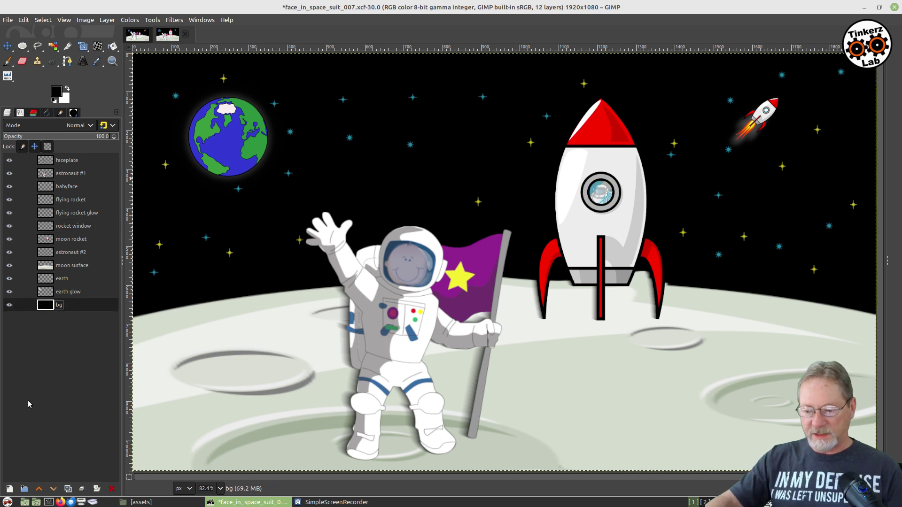